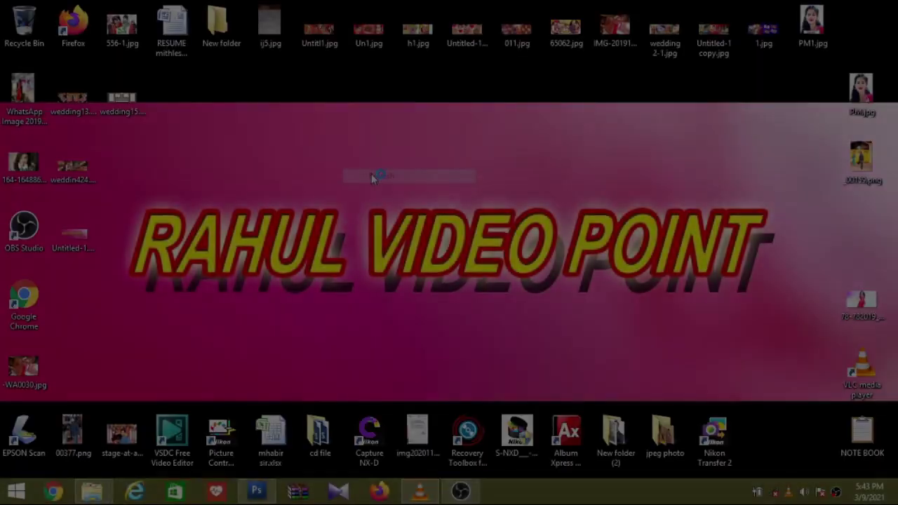
Step: Refresh the Windows desktop and switch to the empty Photoshop workspace
right_click(372, 175)
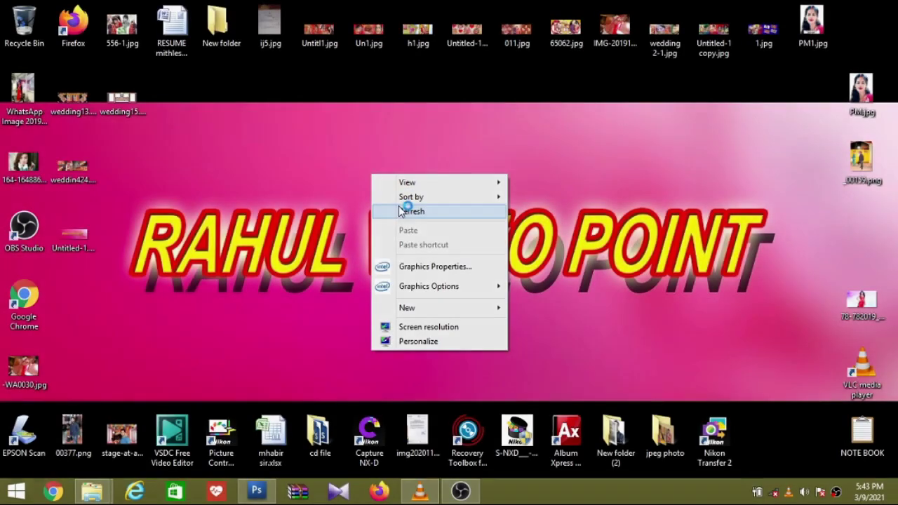
click(403, 207)
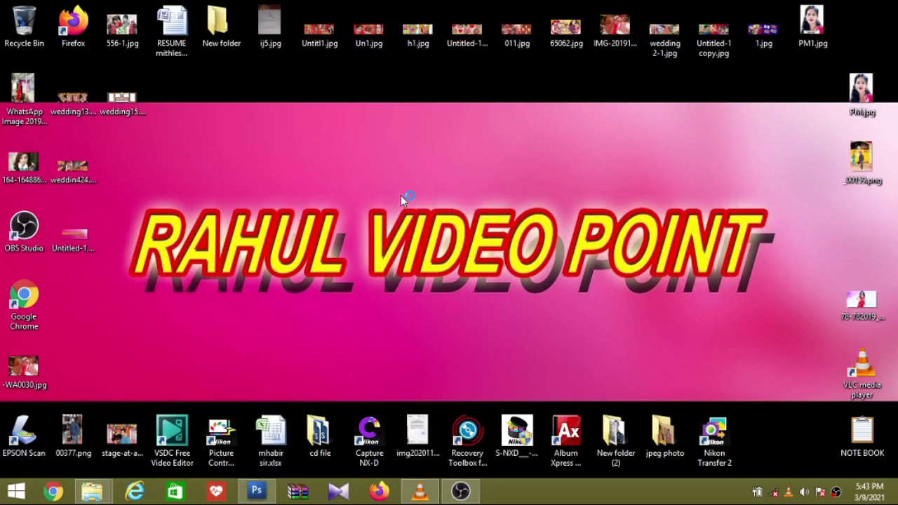
click(401, 202)
click(260, 484)
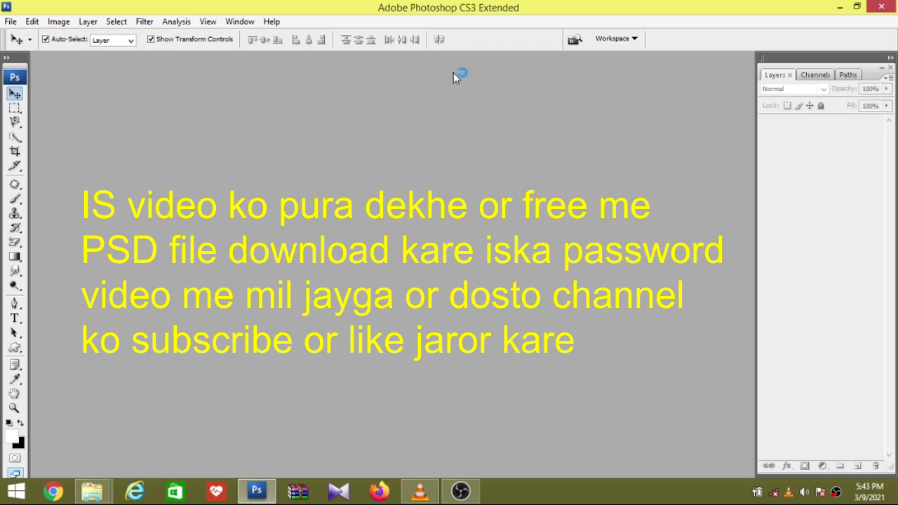
Step: Create a new document using the 36 in X 12 in preset
click(11, 21)
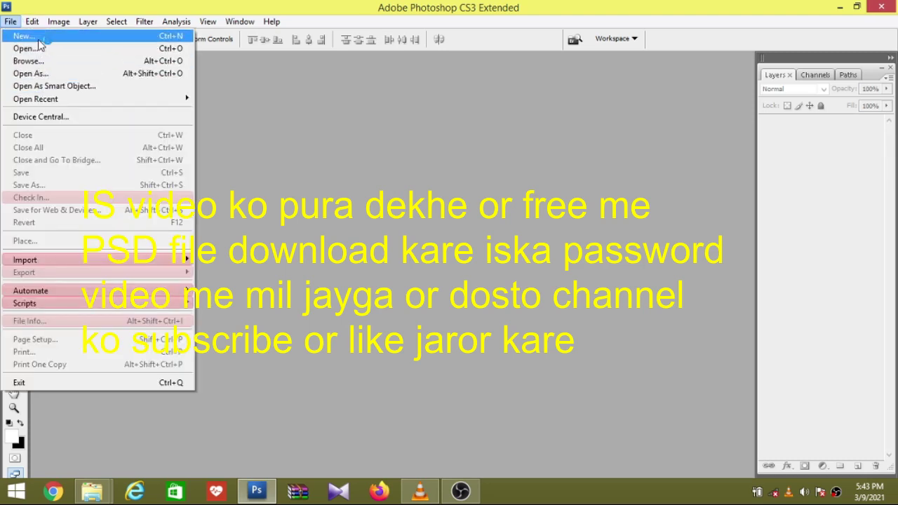
click(28, 36)
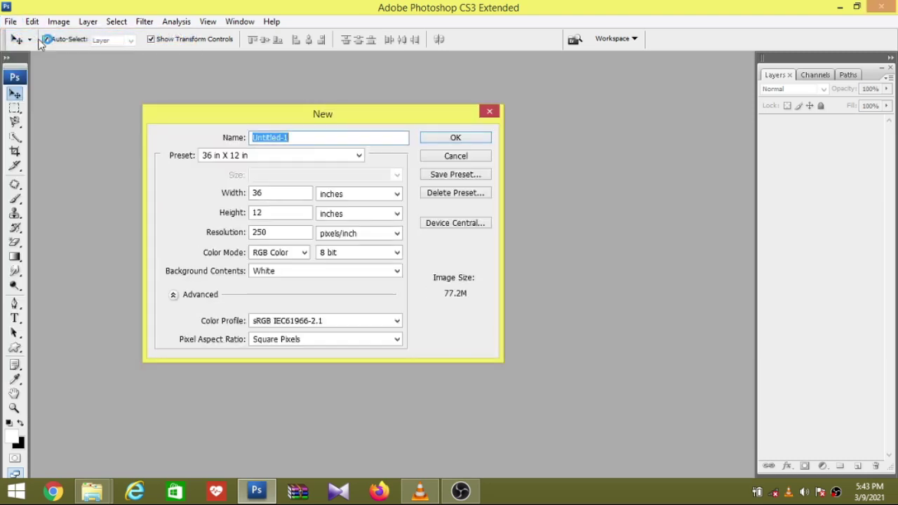
click(307, 157)
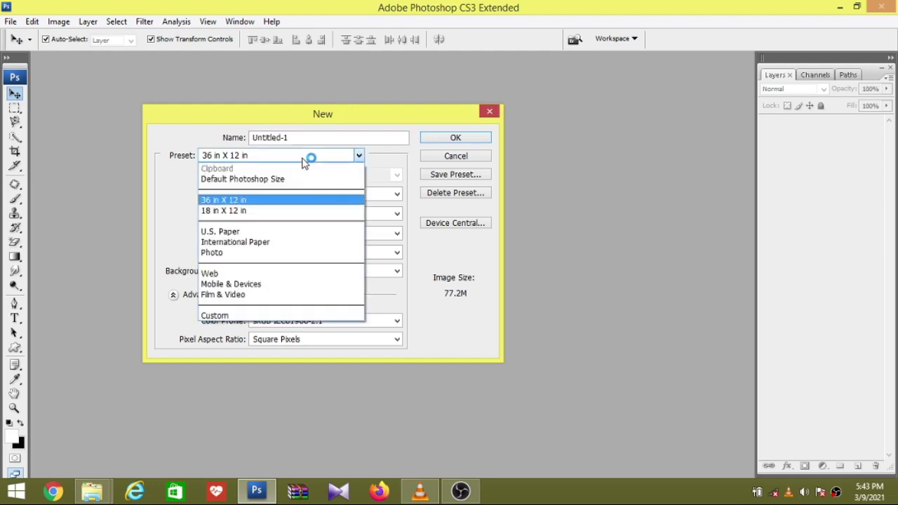
click(220, 203)
click(470, 137)
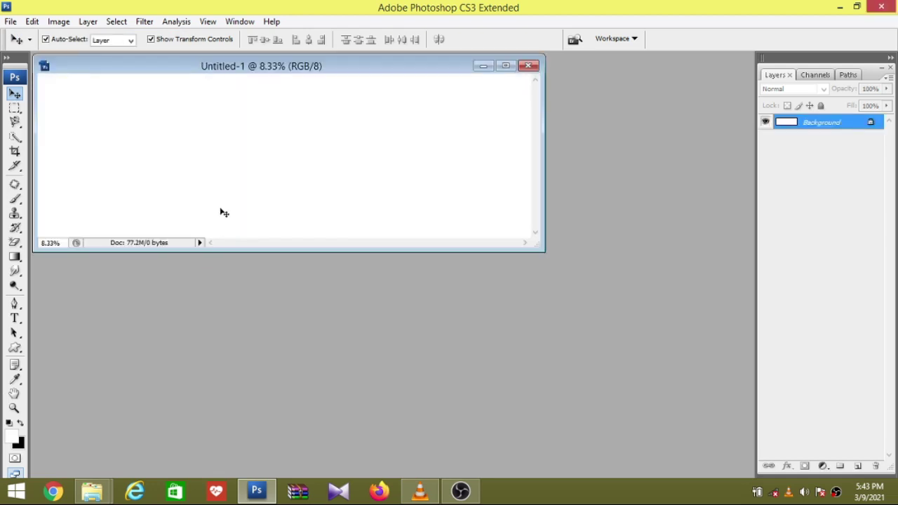
Step: Fit the new page to the screen and move its window lower
click(14, 410)
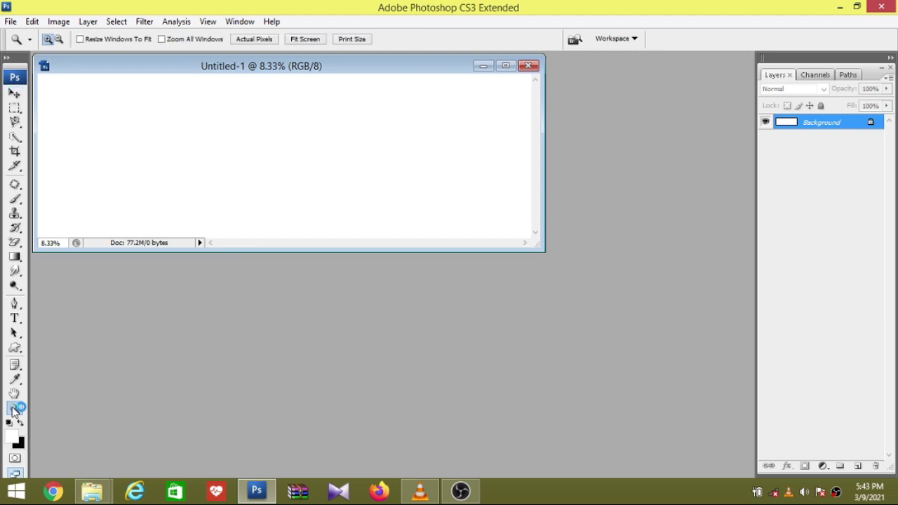
right_click(181, 160)
click(211, 167)
mouse_move(316, 71)
mouse_down()
mouse_move(315, 149)
mouse_move(315, 142)
mouse_up()
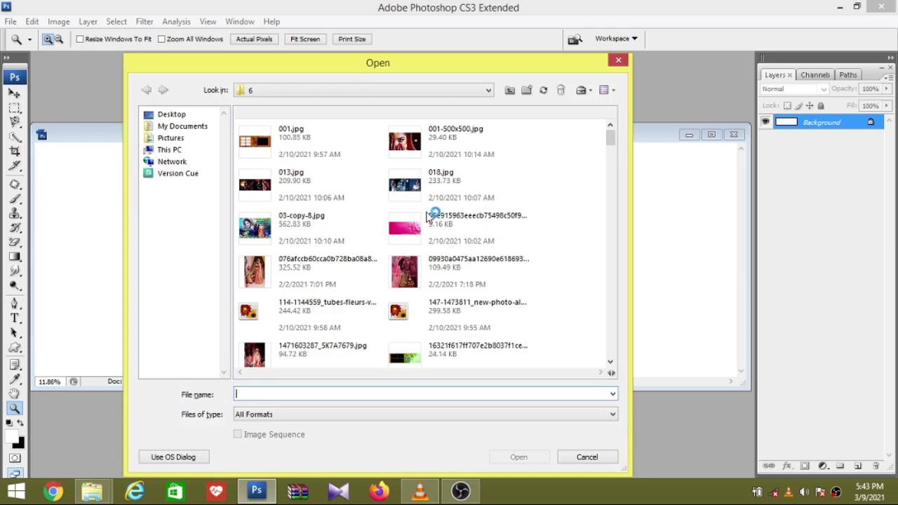
Step: Browse the Open dialog to 'wedding video $ photo' on New Volume (G:), then switch to File Explorer
click(176, 151)
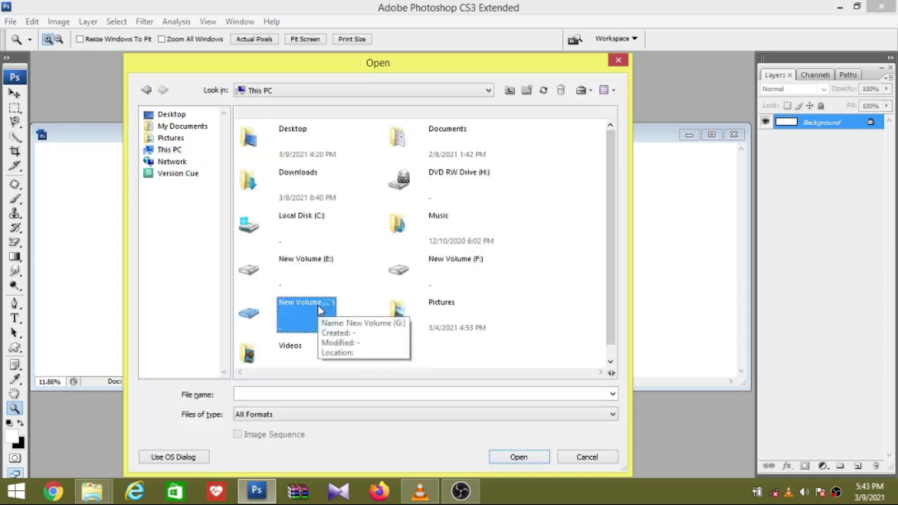
double_click(320, 308)
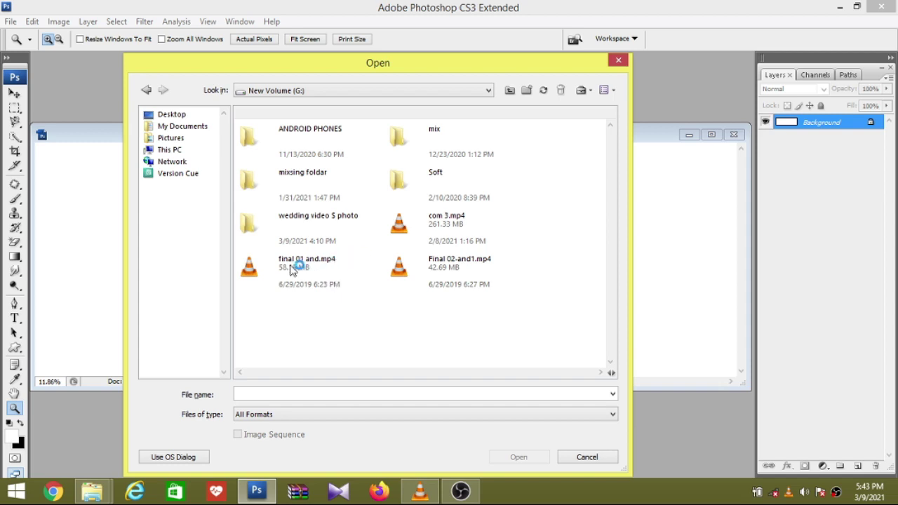
mouse_move(318, 222)
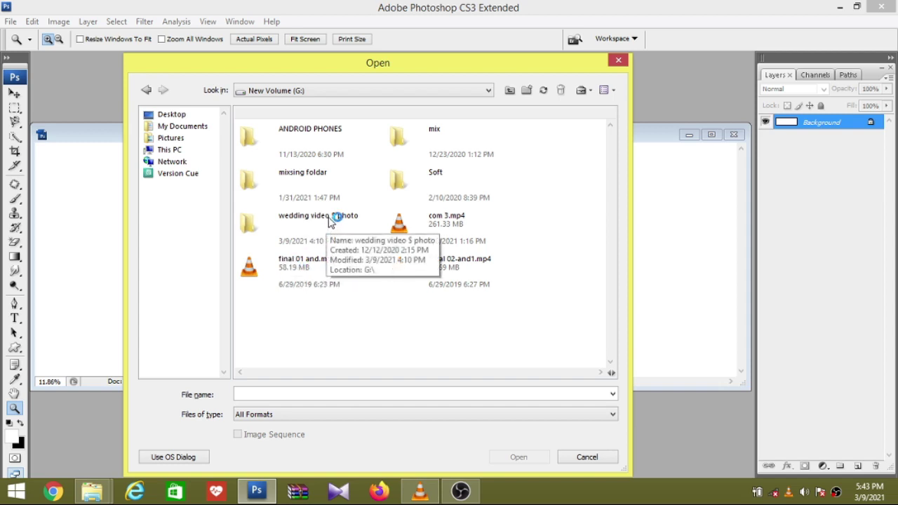
double_click(332, 220)
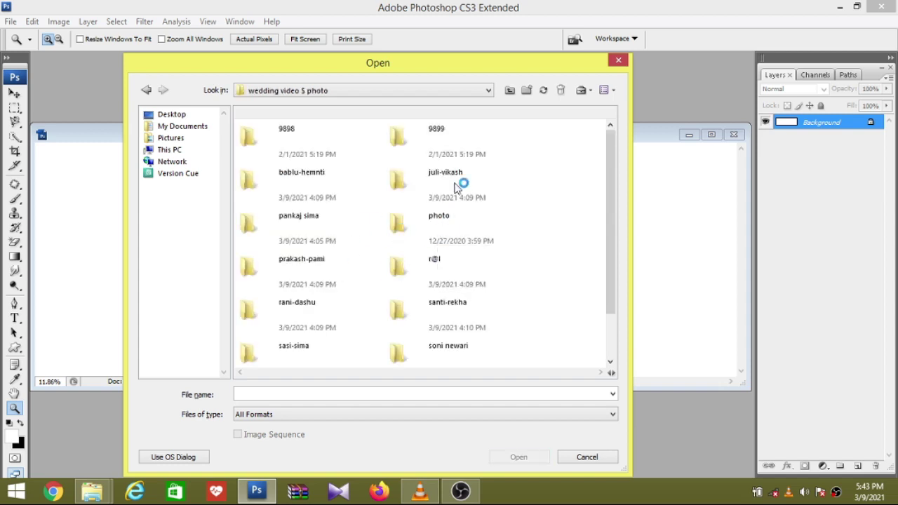
click(617, 62)
mouse_move(92, 491)
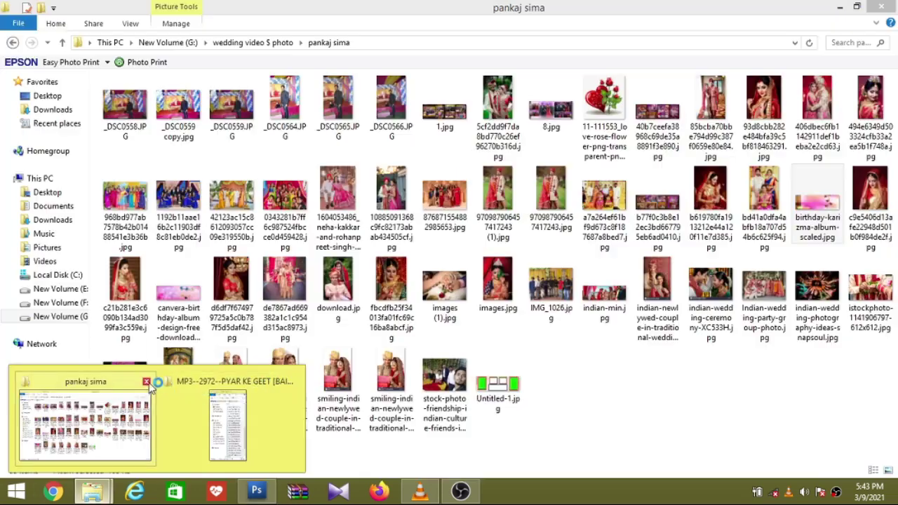
Step: Tidy the Explorer windows, maximize one, and browse the 'wedding video $ photo' subfolders on G:
click(147, 382)
click(93, 424)
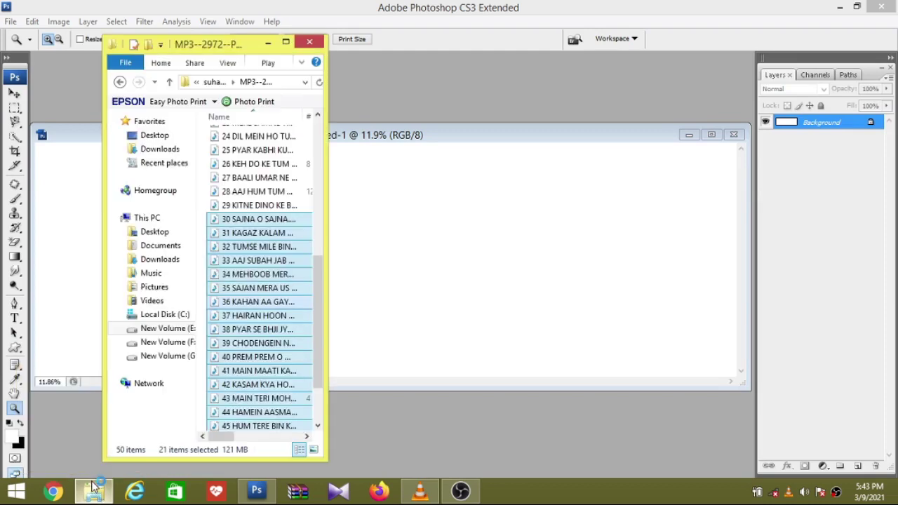
click(179, 358)
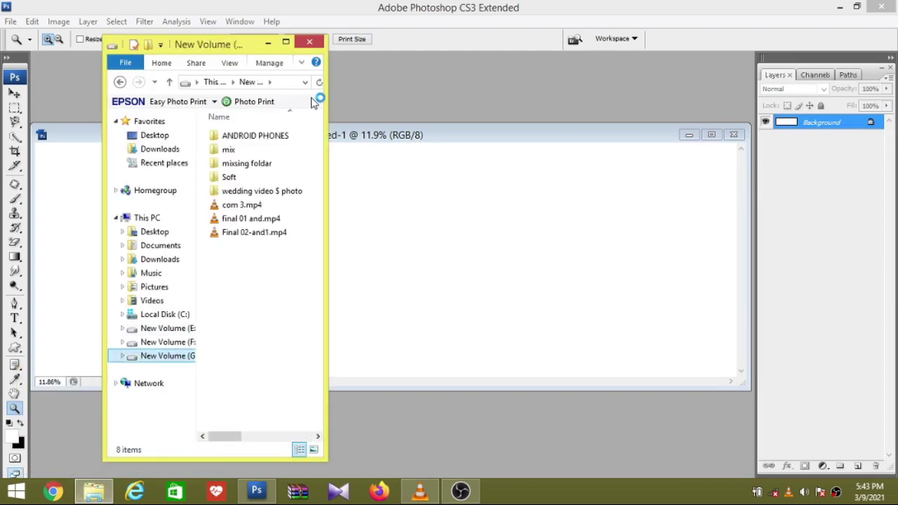
click(286, 43)
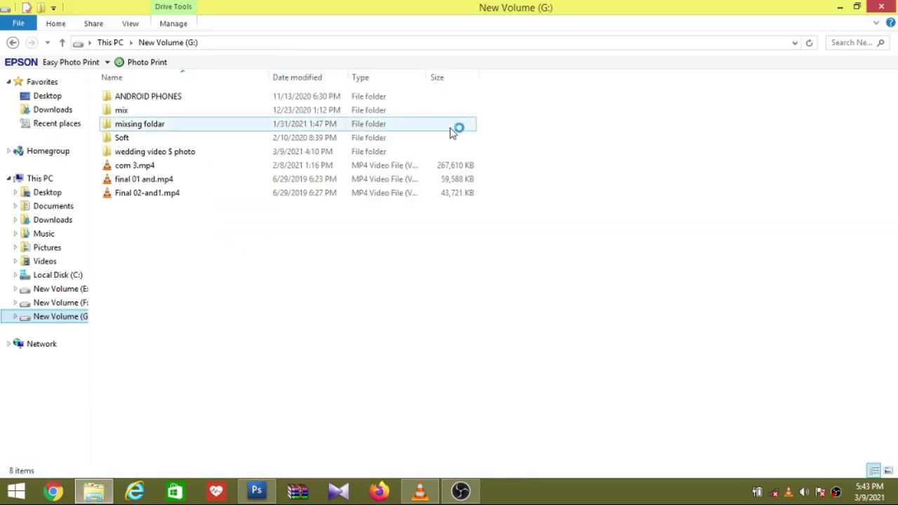
double_click(161, 150)
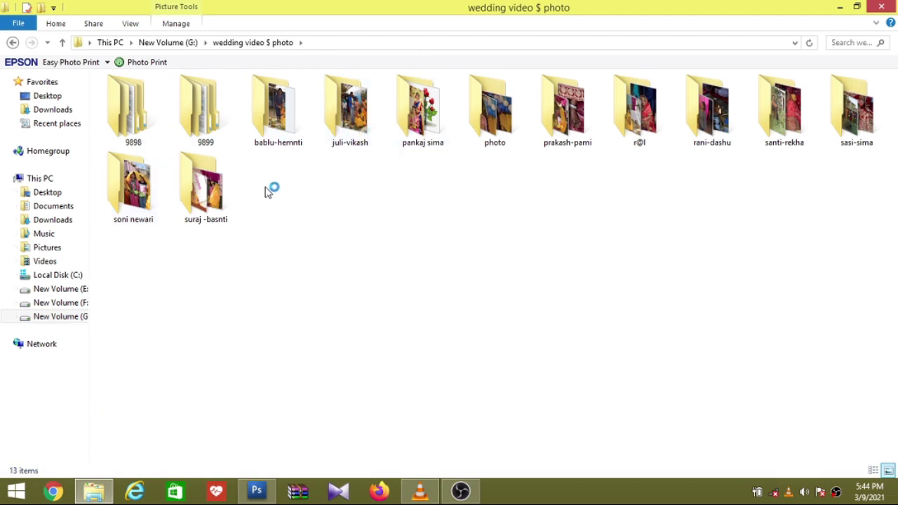
double_click(137, 113)
double_click(121, 101)
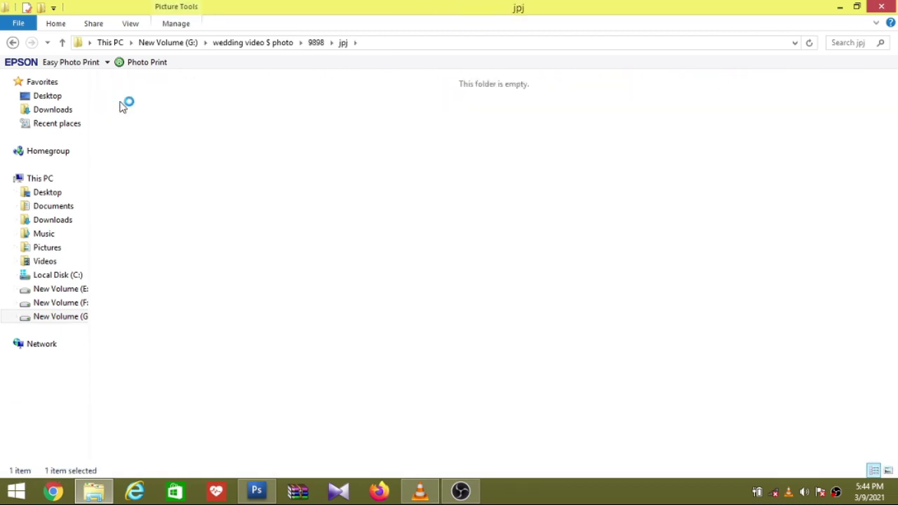
click(13, 42)
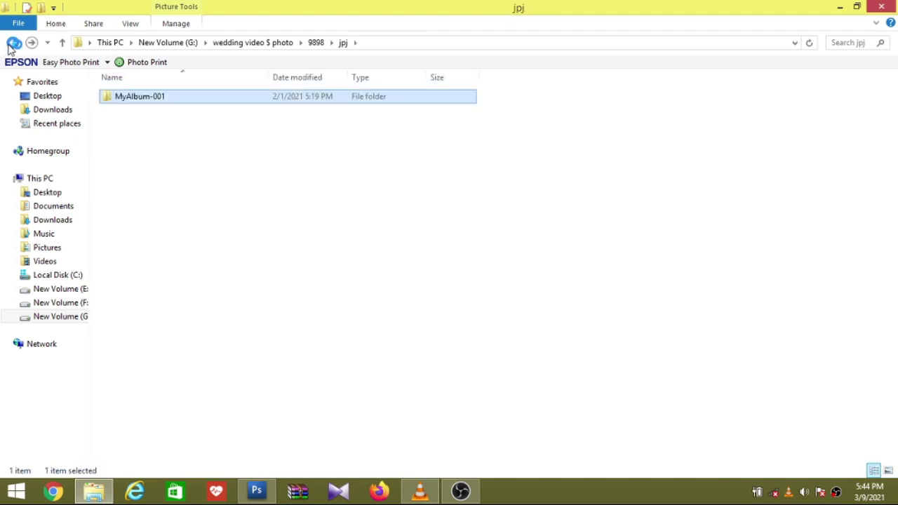
click(13, 42)
click(12, 42)
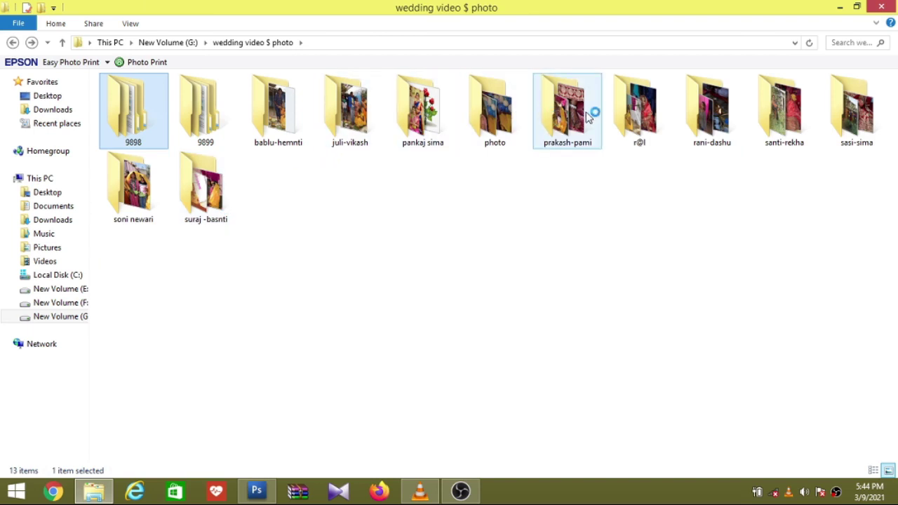
Step: Select the rose-heart clipart, canvera and birthday-karizma images in the couple's folder and drag them into Photoshop
double_click(421, 112)
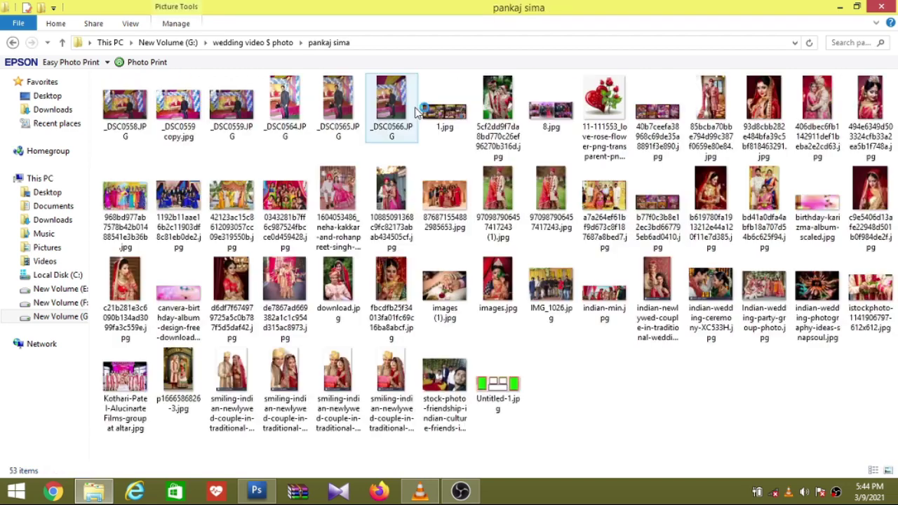
click(600, 116)
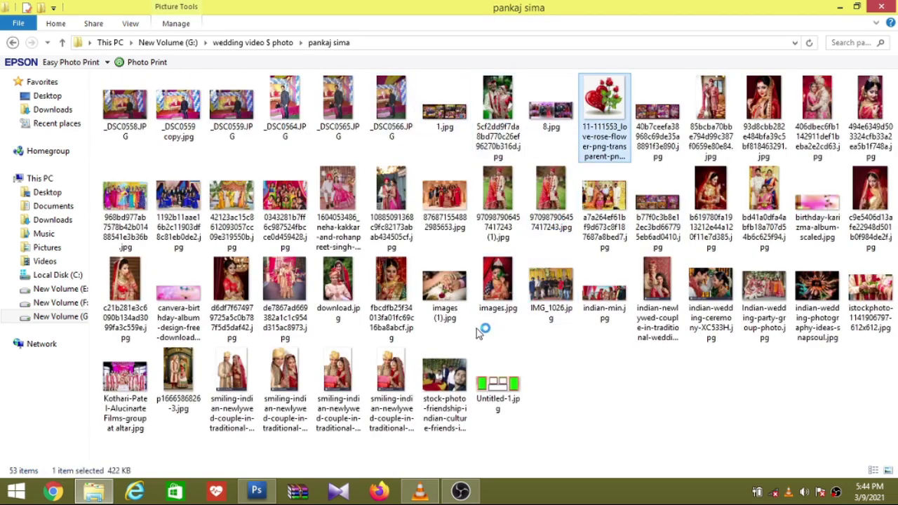
ctrl+click(178, 299)
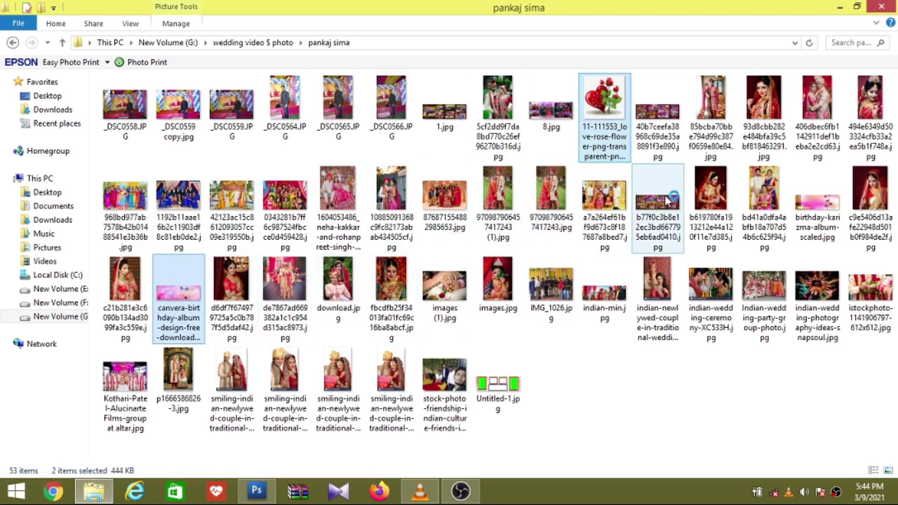
ctrl+click(817, 203)
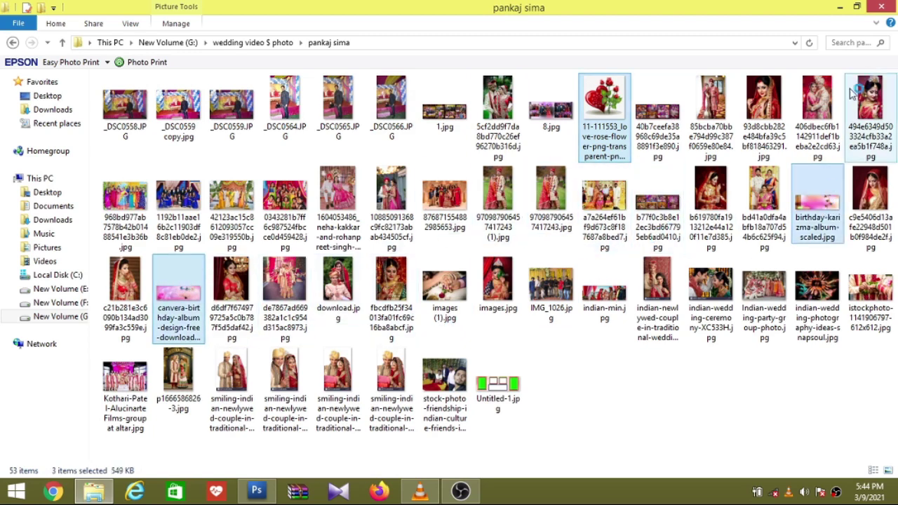
mouse_move(604, 130)
mouse_down()
mouse_move(264, 483)
mouse_move(404, 327)
mouse_up()
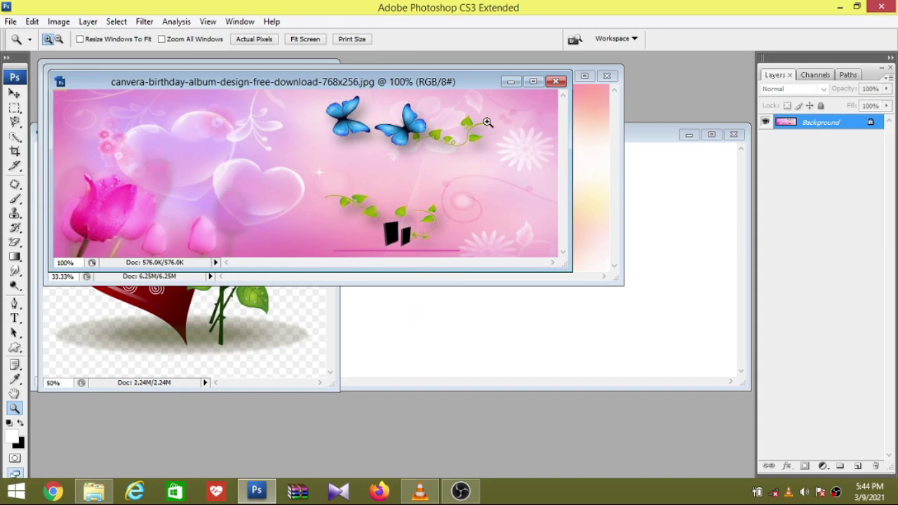
Step: Minimize the canvera and rose documents, reposition birthday-karizma-album-scaled.jpg, and select the Move tool
drag(457, 85, 521, 284)
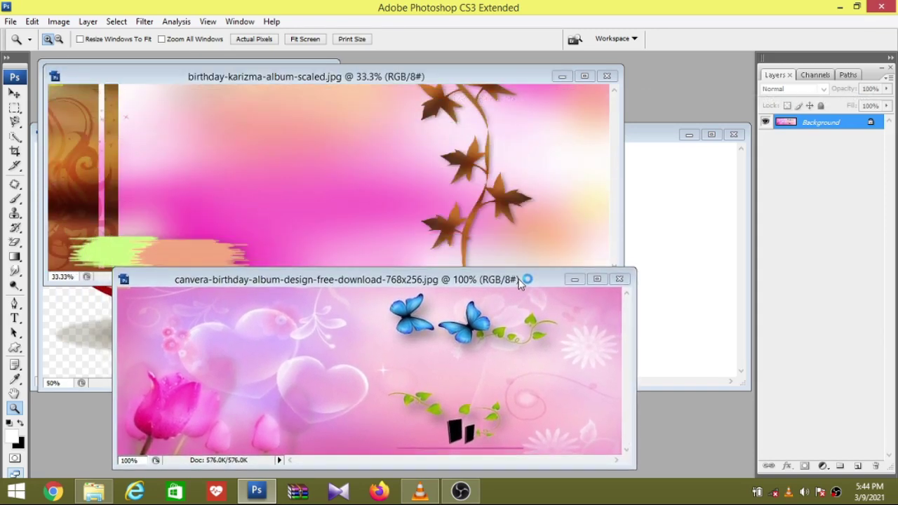
click(575, 279)
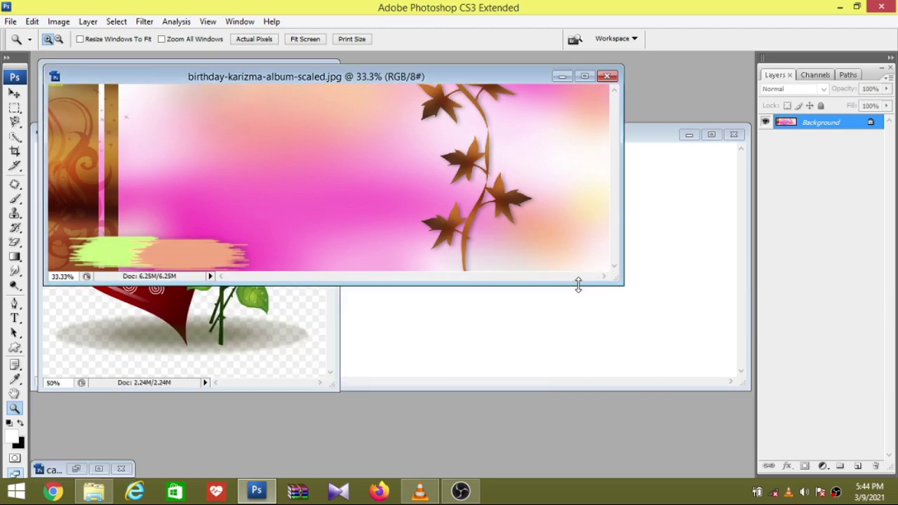
drag(525, 90, 537, 185)
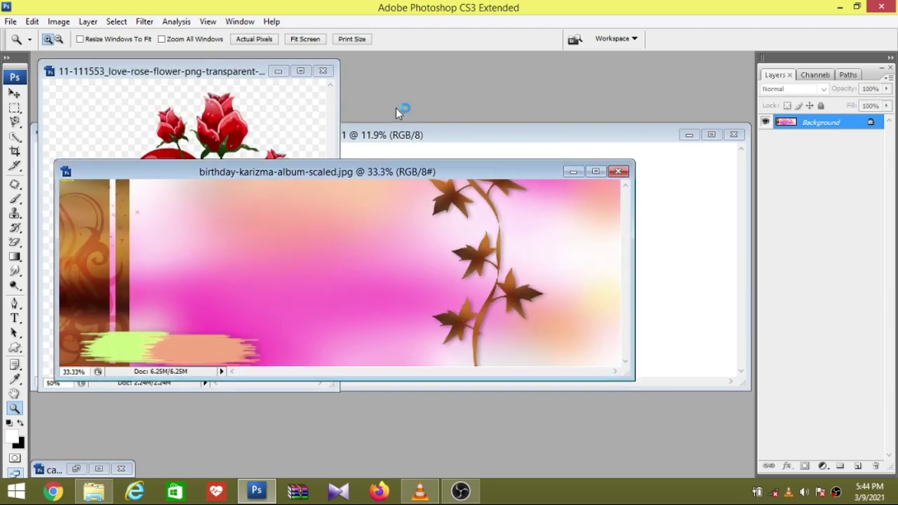
click(279, 73)
drag(374, 180, 405, 269)
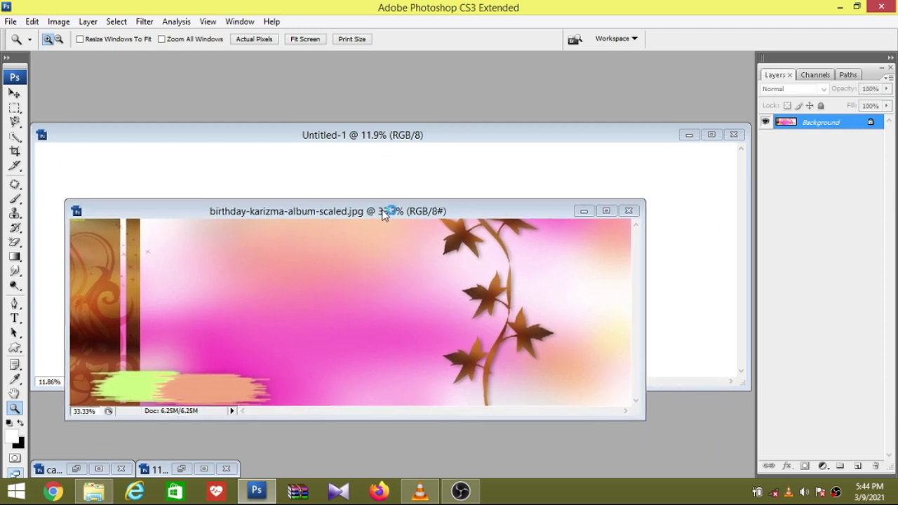
click(19, 97)
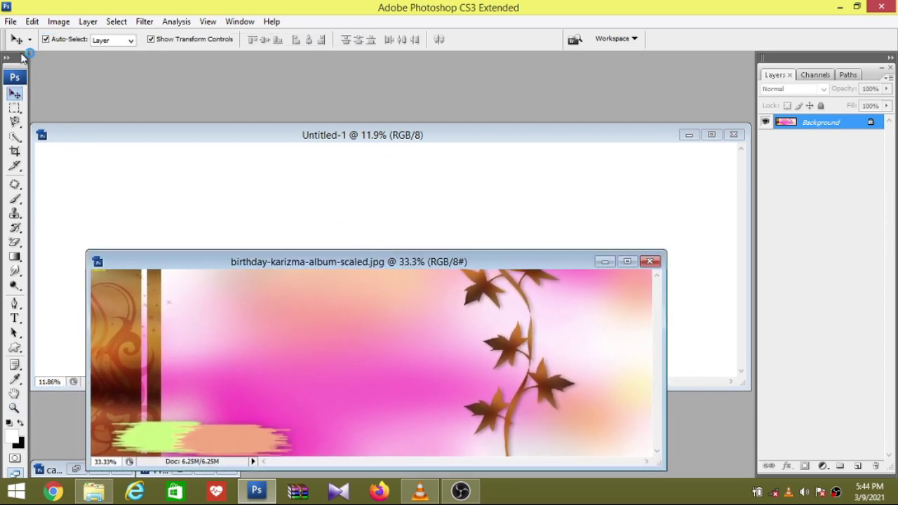
Step: Drag the karizma background into Untitled-1 as Layer 1 and scale it to fill the page
drag(339, 311, 383, 209)
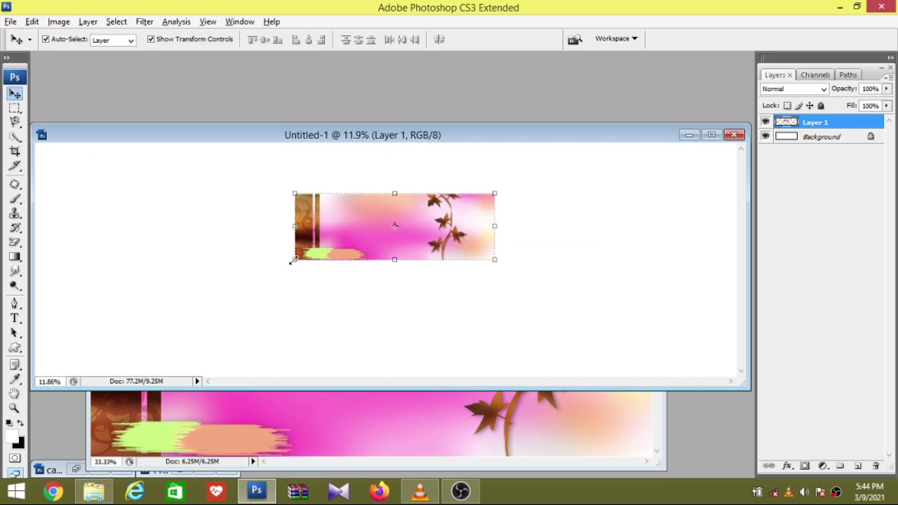
drag(292, 261, 17, 327)
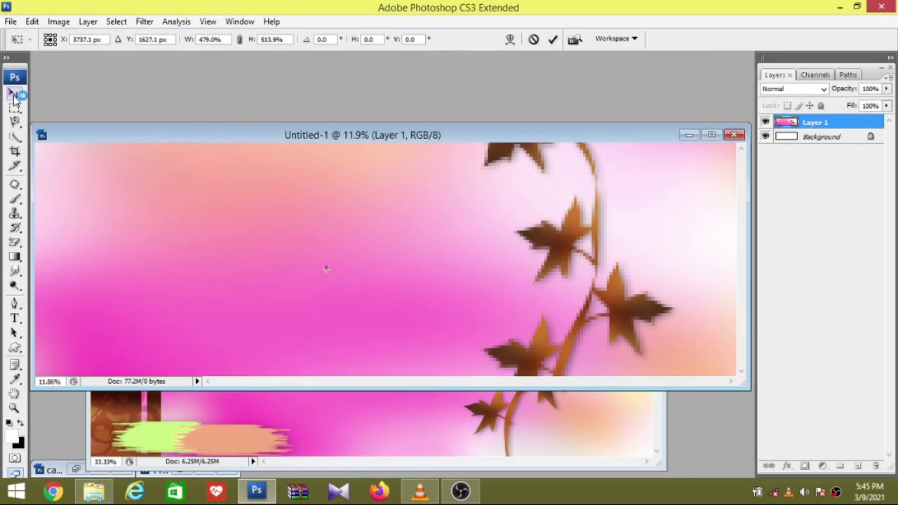
click(15, 93)
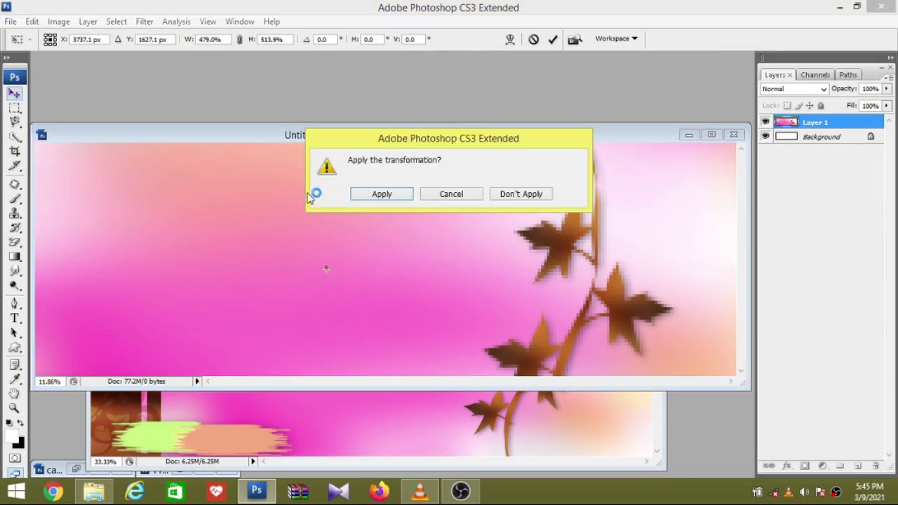
click(384, 194)
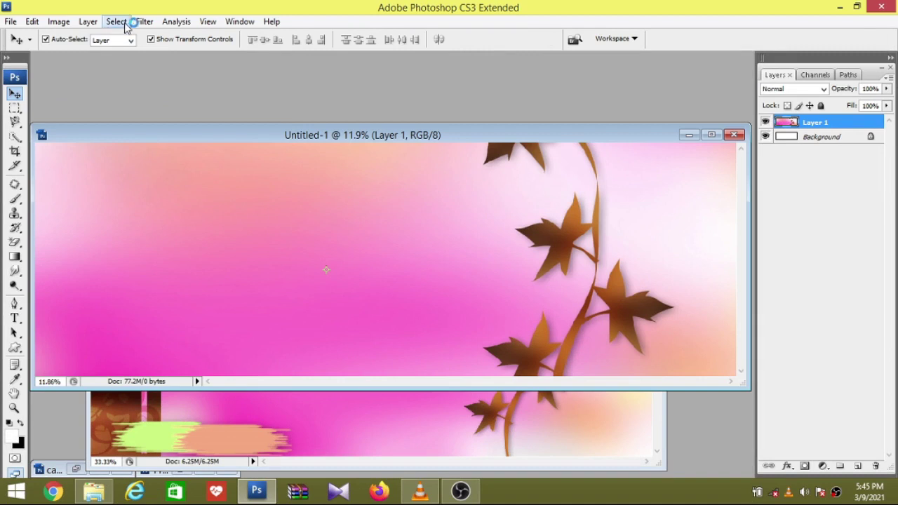
Step: Apply a 250-pixel Gaussian Blur to the pink background layer
click(152, 26)
mouse_move(152, 154)
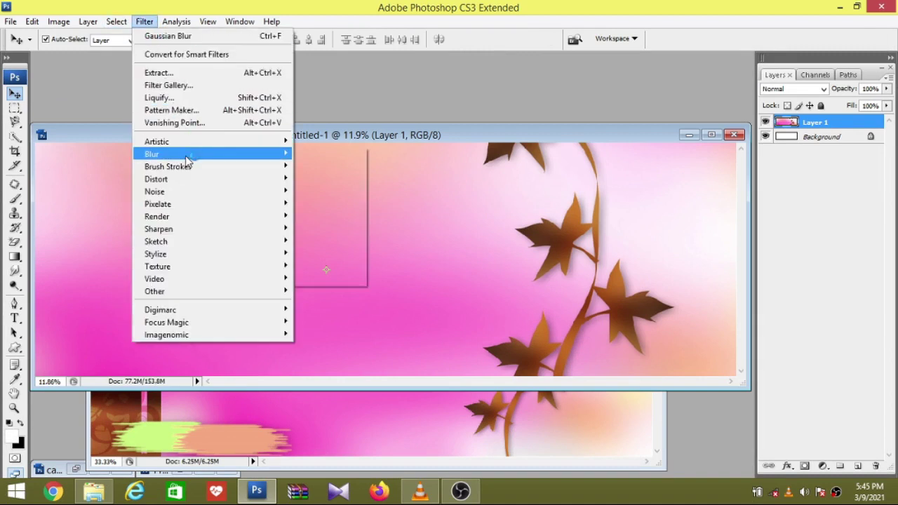
click(317, 203)
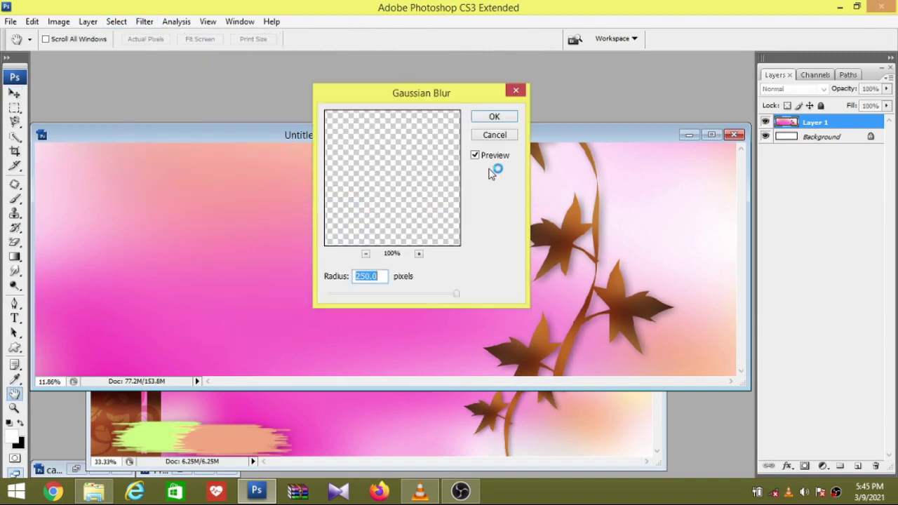
click(496, 117)
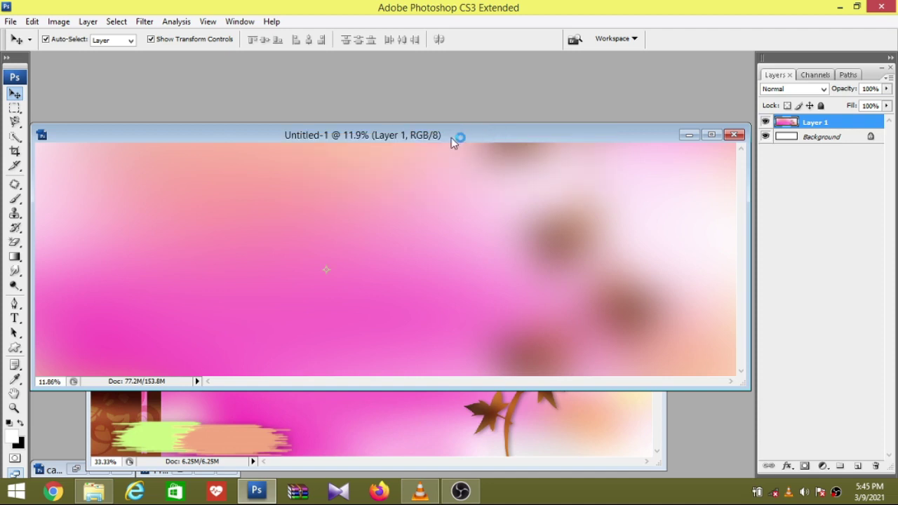
drag(425, 135, 419, 116)
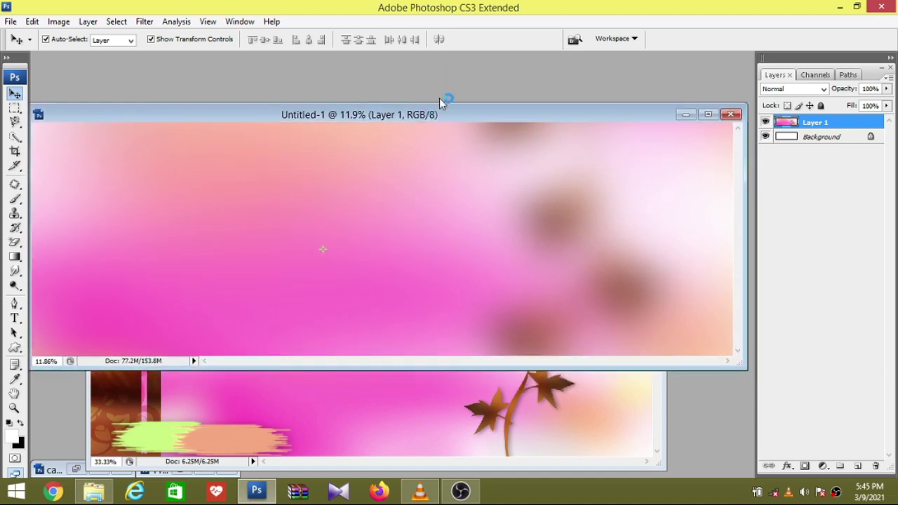
click(429, 397)
Step: Restore the canvera tulip image and drag it onto Untitled-1 as Layer 2
click(604, 262)
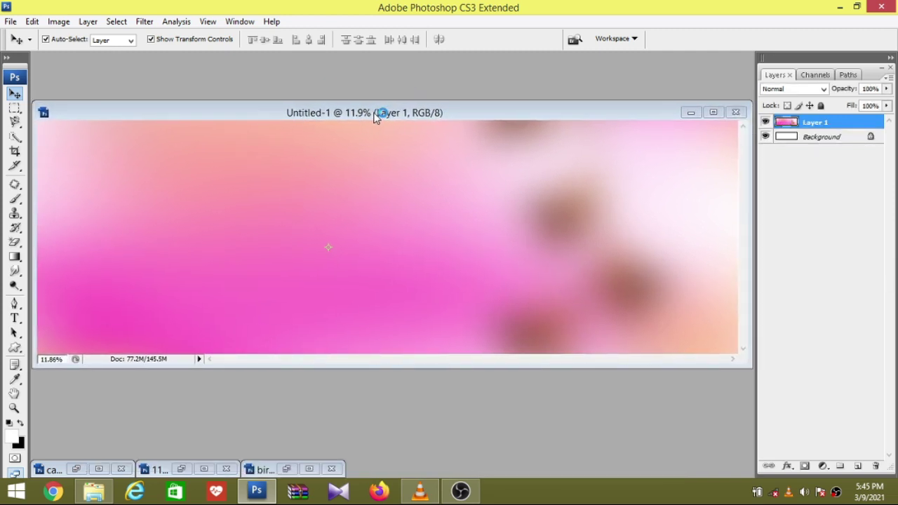
click(181, 469)
click(278, 72)
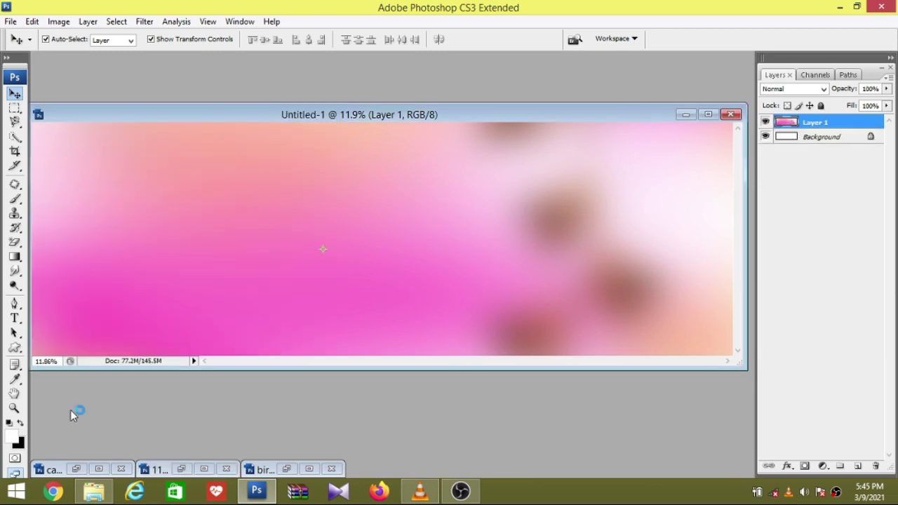
click(82, 470)
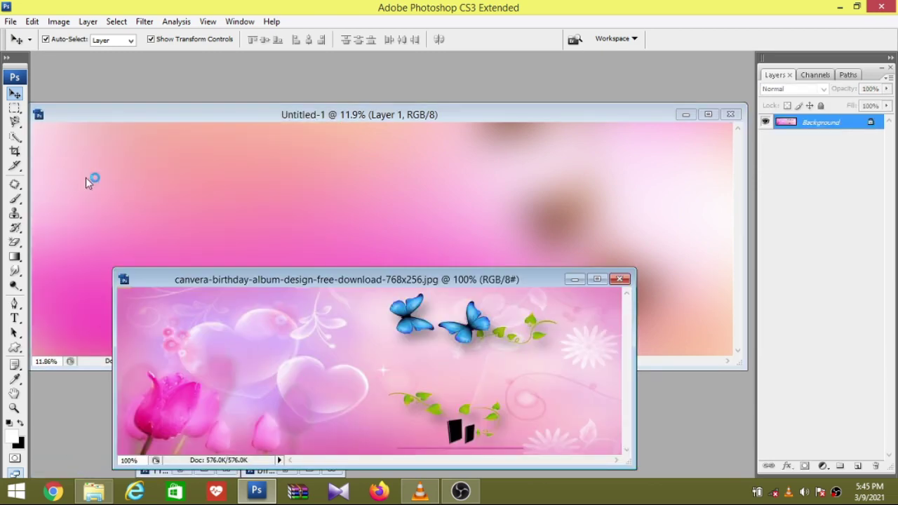
drag(306, 347, 348, 235)
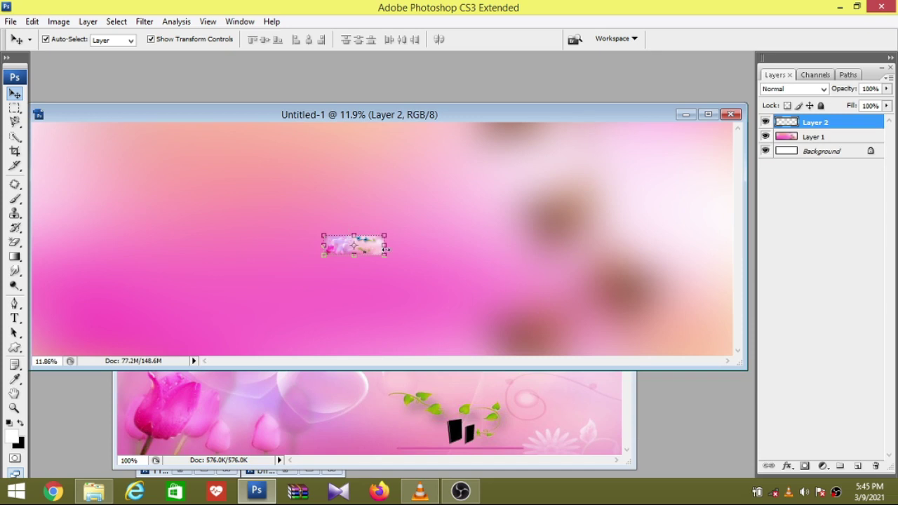
Step: Free-transform the tulip layer with Ctrl+T to enlarge it across the page
key(ctrl+t)
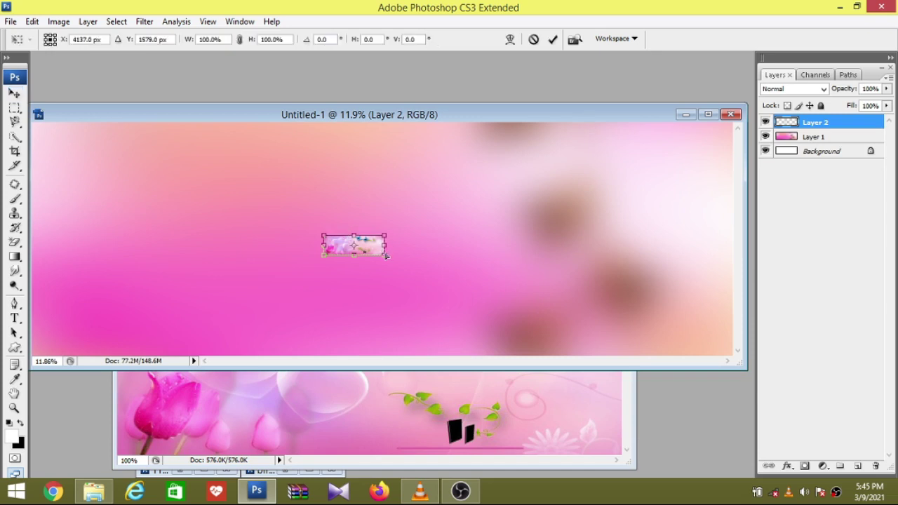
drag(398, 258, 703, 341)
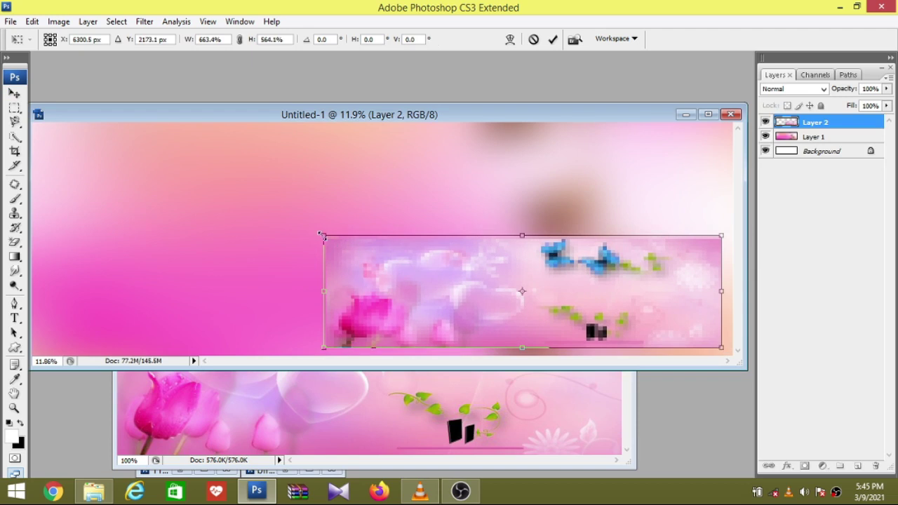
drag(322, 236, 202, 113)
click(14, 92)
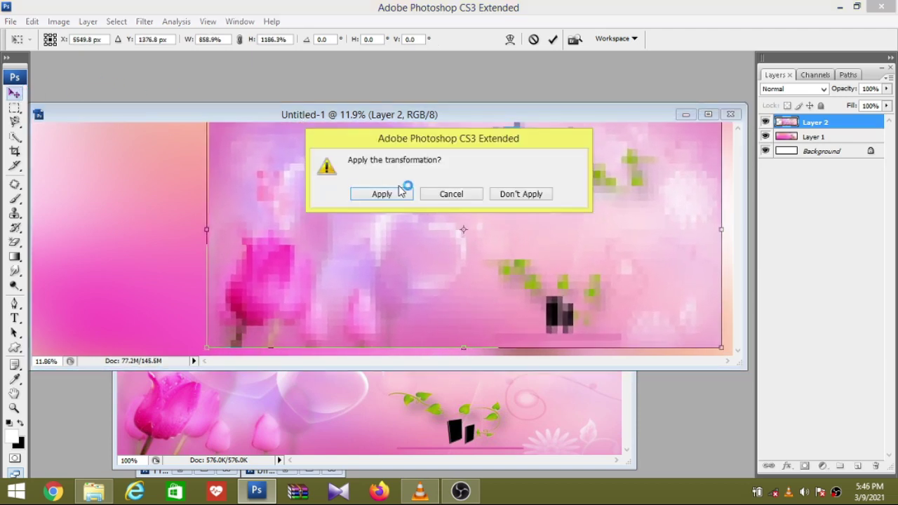
click(393, 194)
Step: Shift the tulip layer slightly and stretch it to the page's left edge, about 137.8%
drag(656, 256, 675, 262)
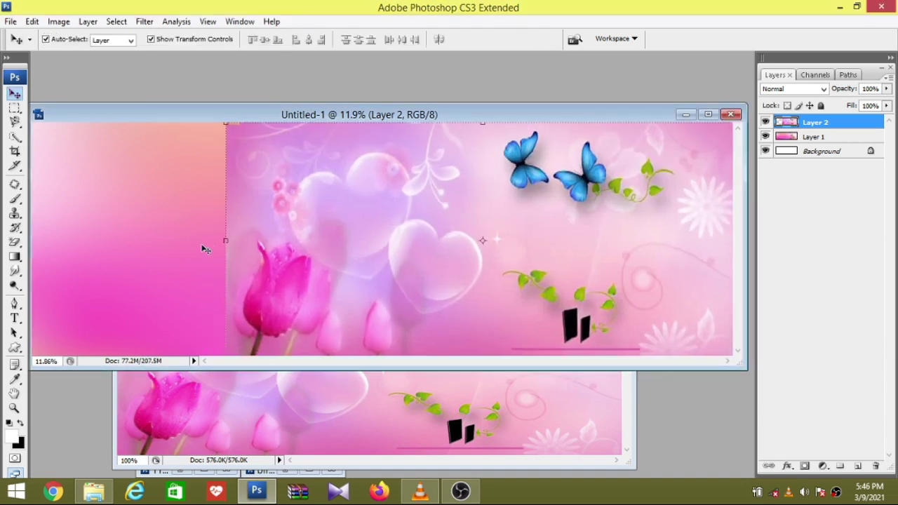
drag(225, 239, 31, 214)
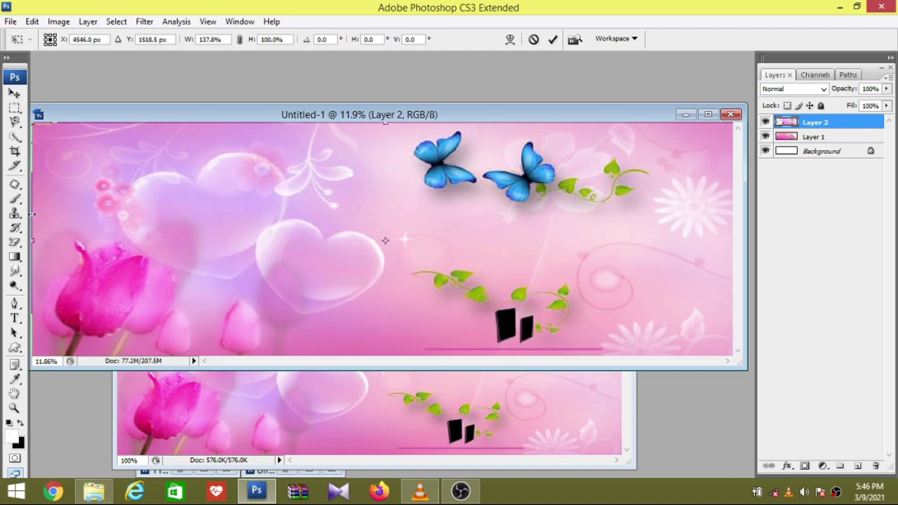
click(14, 92)
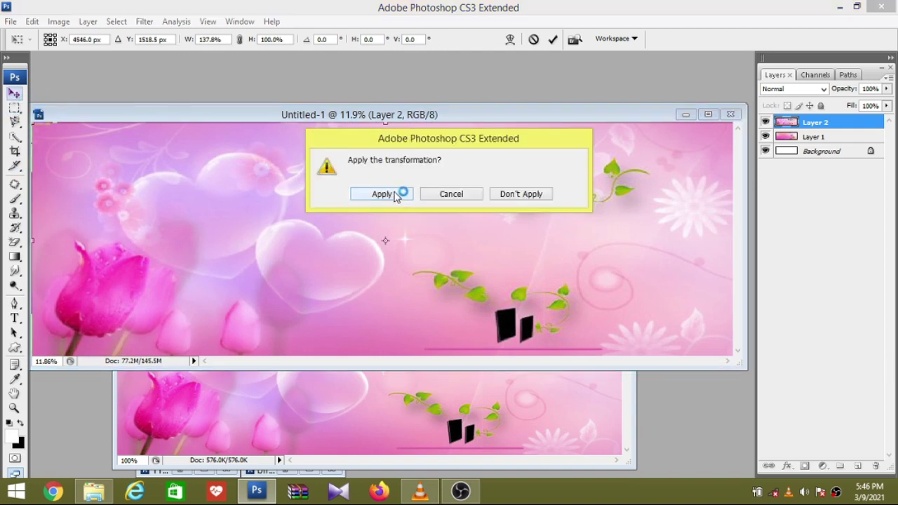
click(385, 195)
click(89, 21)
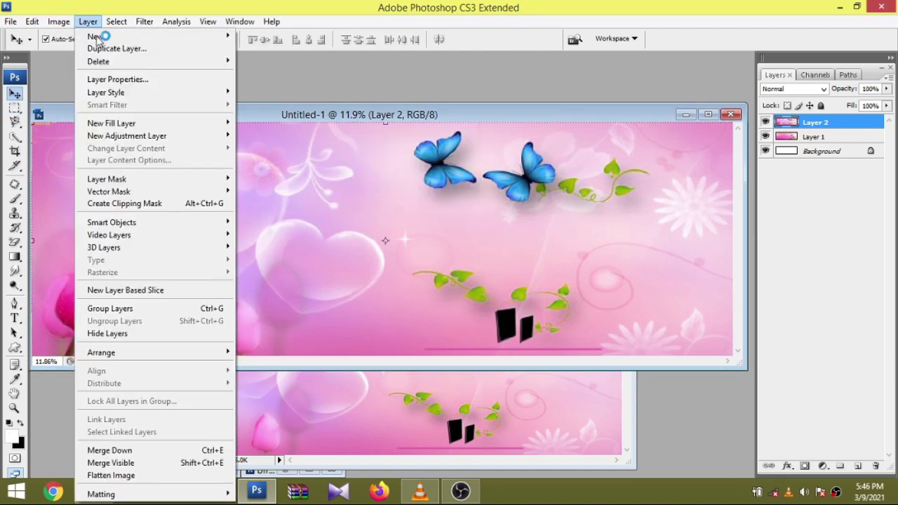
mouse_move(106, 179)
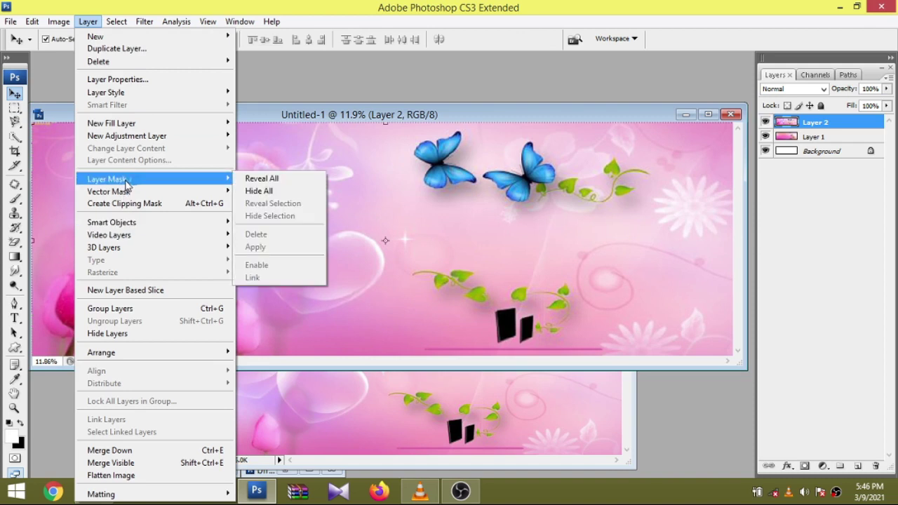
Step: Add a Hide All mask to Layer 2 and paint back the butterflies, vines and tulips in white
click(256, 190)
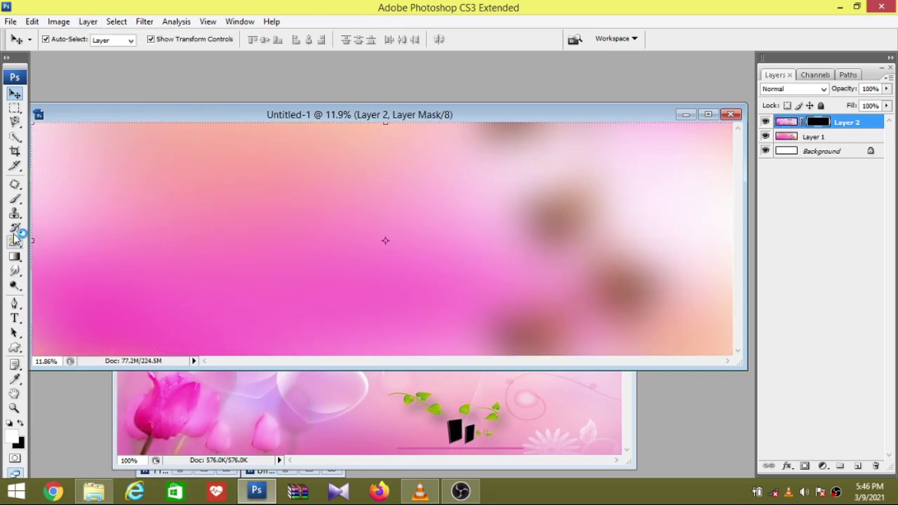
click(14, 200)
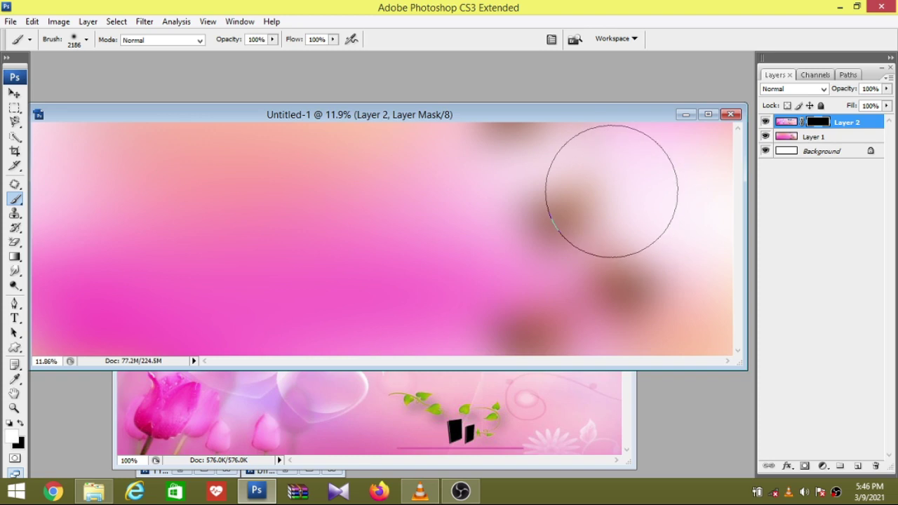
mouse_move(611, 191)
mouse_down()
mouse_move(567, 187)
mouse_move(557, 204)
mouse_move(645, 204)
mouse_move(611, 274)
mouse_move(572, 321)
mouse_move(554, 317)
mouse_move(546, 175)
mouse_move(662, 141)
mouse_move(670, 252)
mouse_up()
mouse_move(564, 323)
mouse_down()
mouse_move(501, 303)
mouse_move(526, 190)
mouse_move(441, 180)
mouse_move(516, 188)
mouse_up()
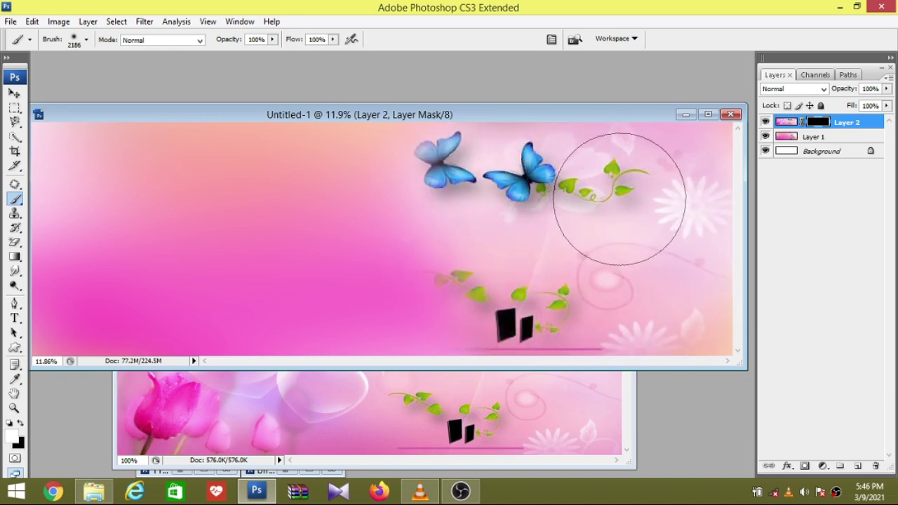
drag(210, 220, 96, 400)
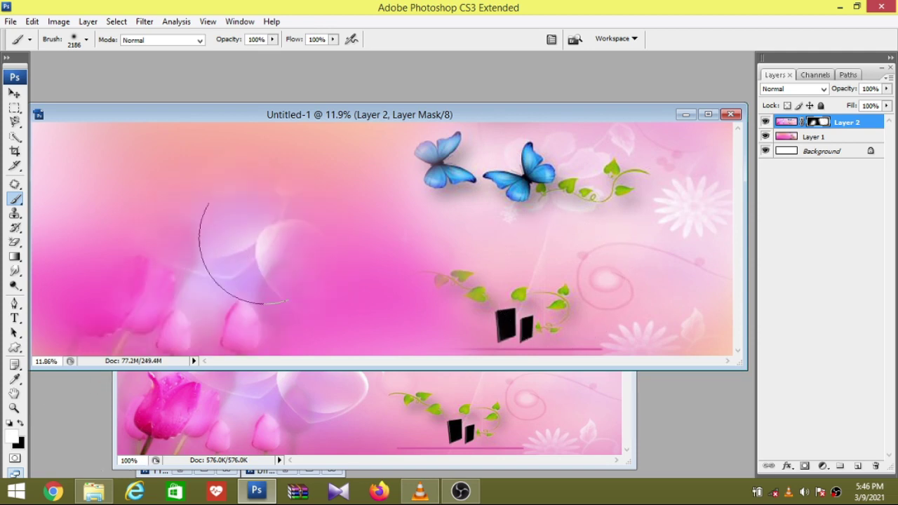
drag(419, 116, 420, 110)
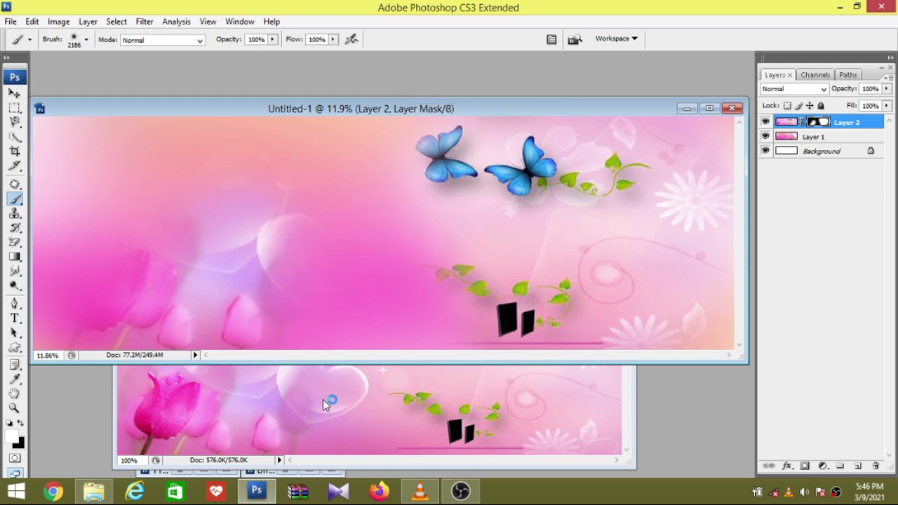
click(14, 93)
Step: Merge all three layers into one Background with Ctrl+E, then add an empty Layer 1 above
click(352, 435)
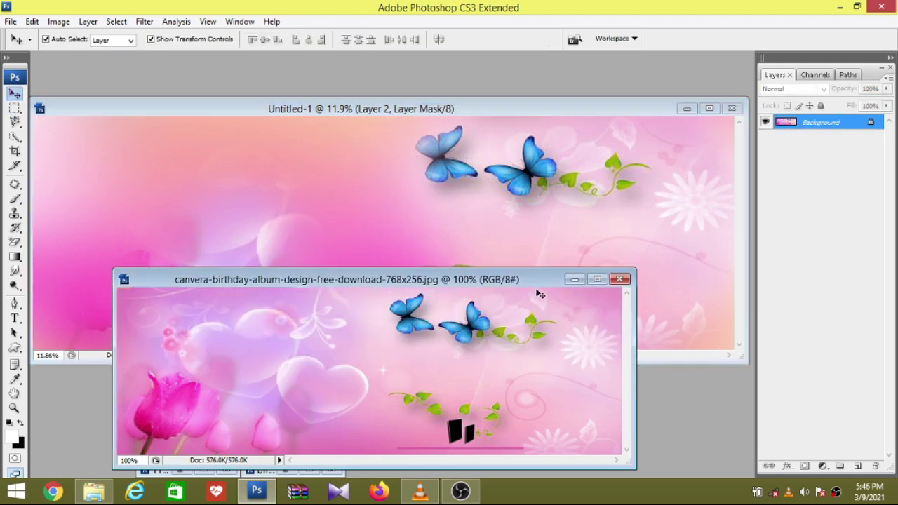
click(572, 279)
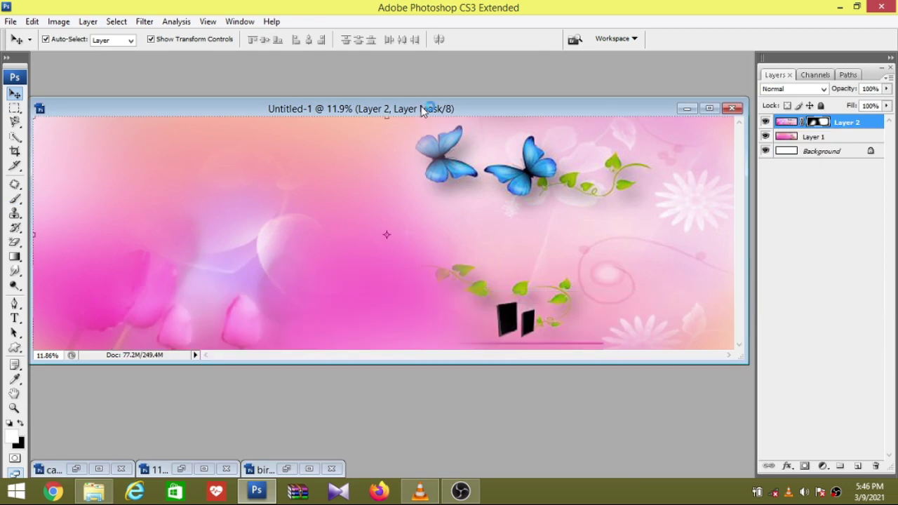
drag(424, 110, 421, 124)
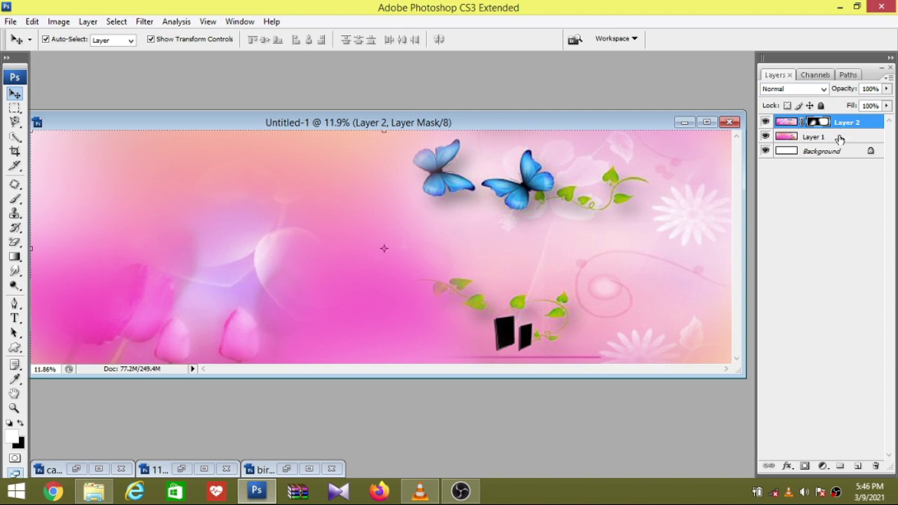
shift+click(836, 137)
shift+click(835, 151)
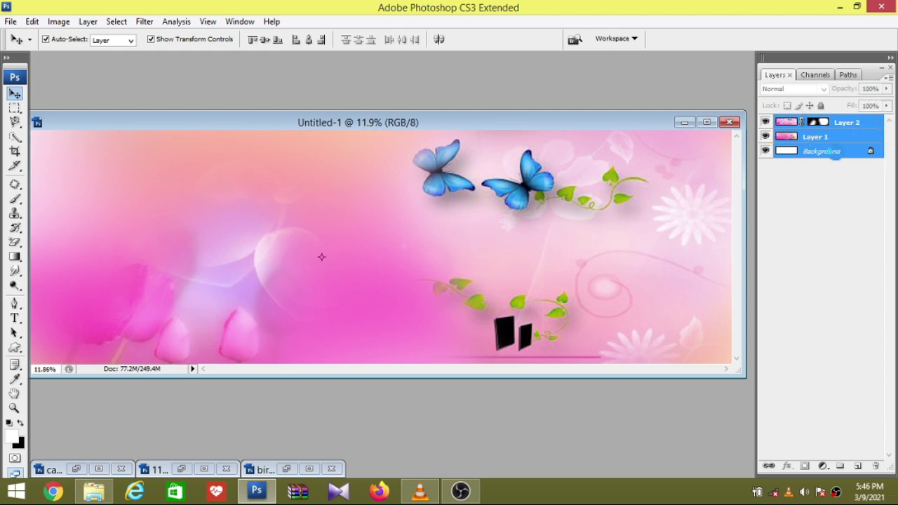
key(ctrl+e)
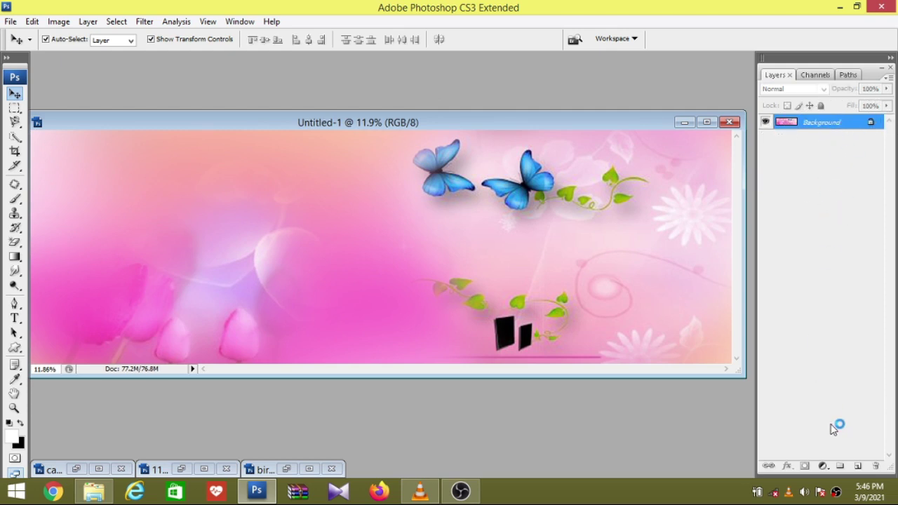
click(858, 466)
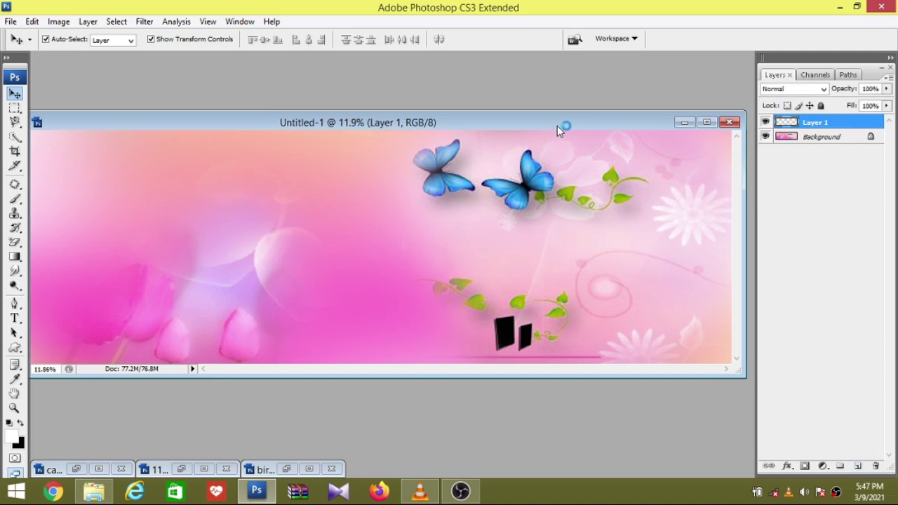
drag(563, 125, 567, 118)
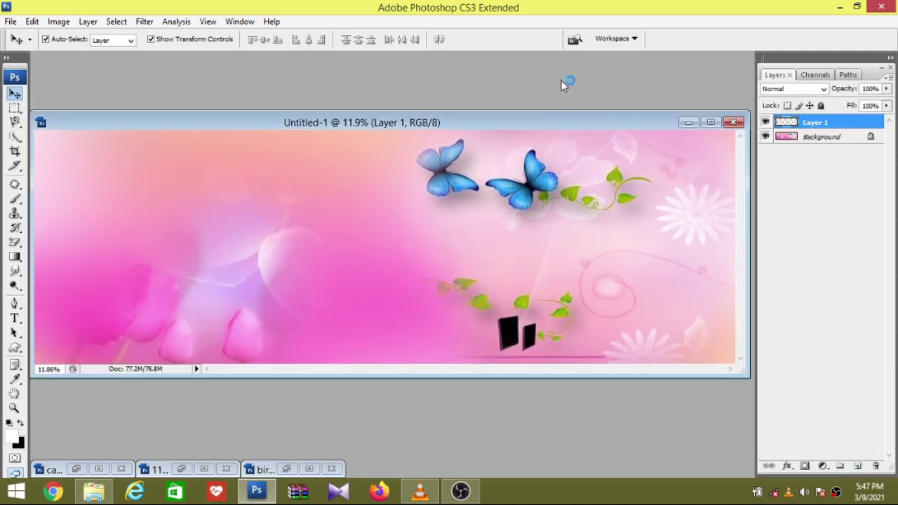
Step: Draw a white rectangle shape, Shape 1, across the upper-left of the album page
click(16, 349)
click(49, 346)
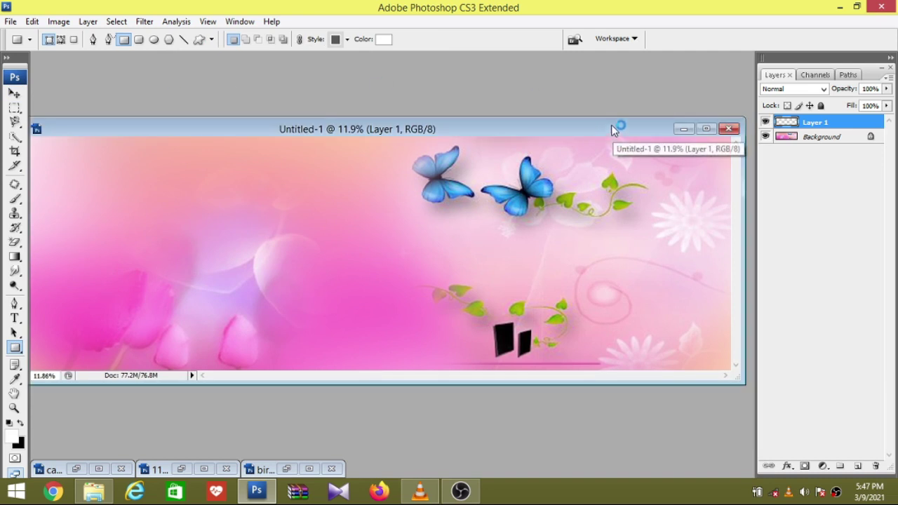
drag(617, 130, 617, 120)
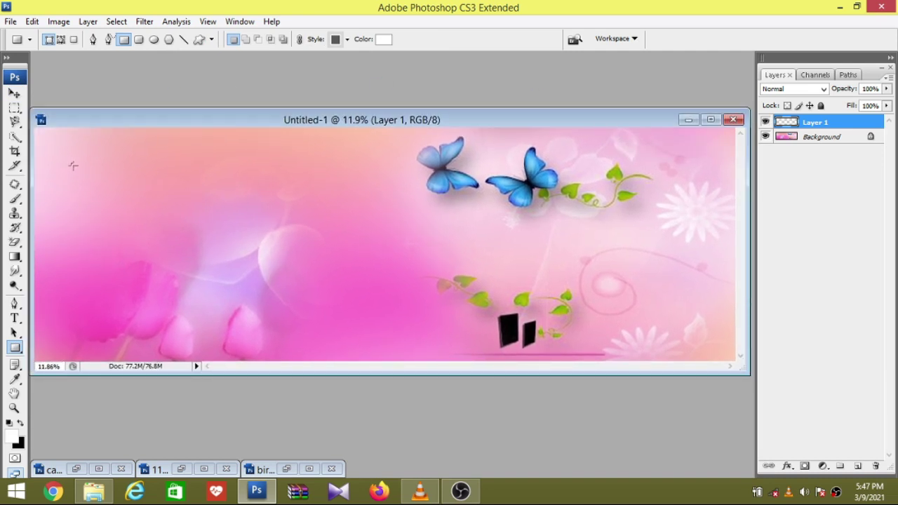
drag(73, 165, 216, 261)
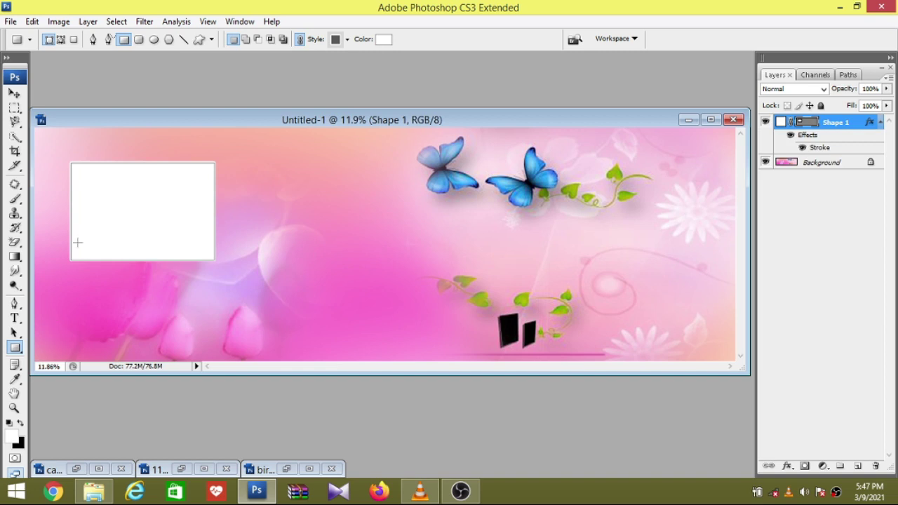
Step: Pick a light salmon pink, swap colours, and fill Shape 1's rectangle with it
click(11, 437)
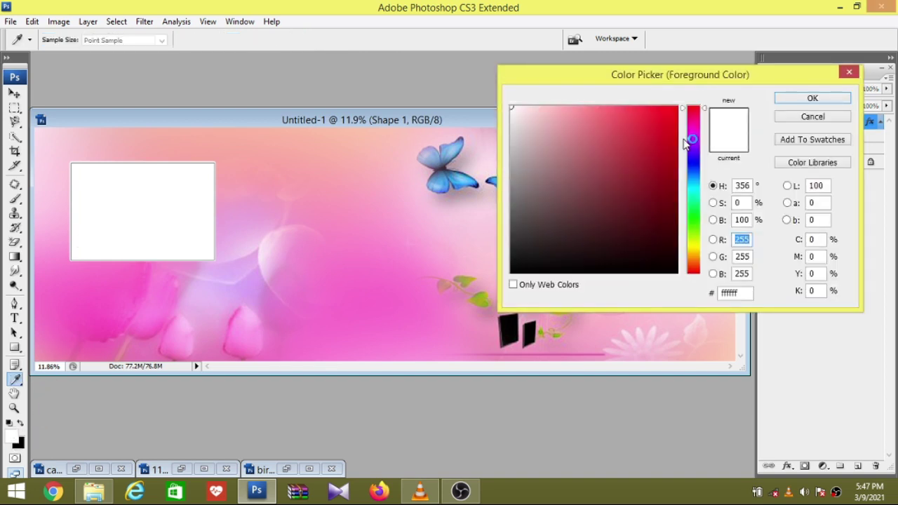
click(694, 132)
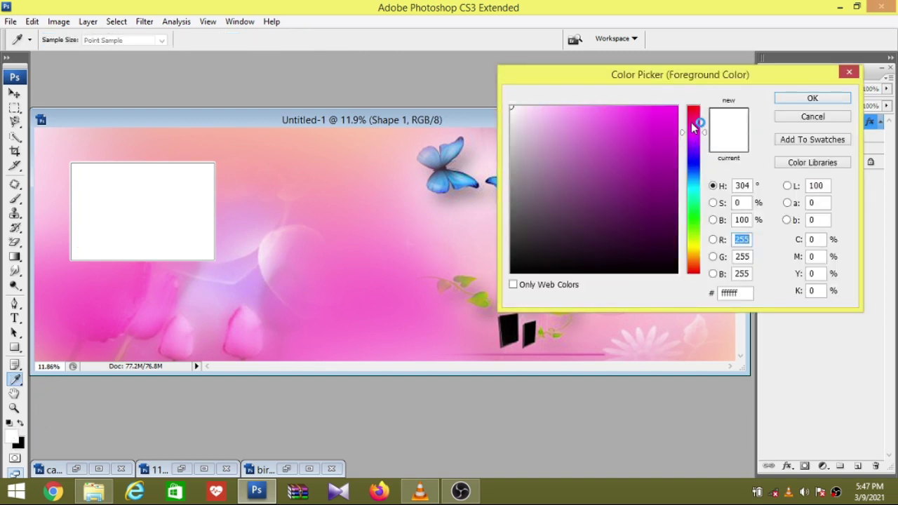
drag(694, 127, 702, 102)
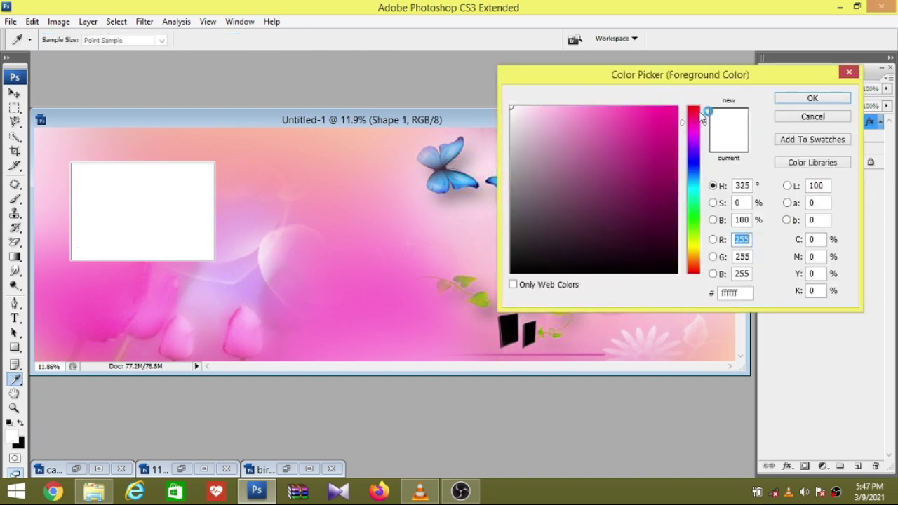
click(590, 112)
click(812, 99)
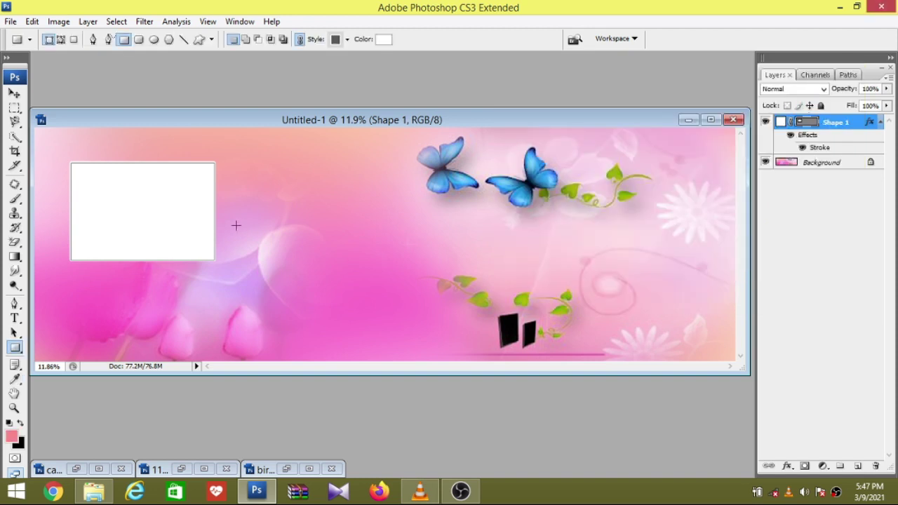
click(22, 420)
key(ctrl+BackSpace)
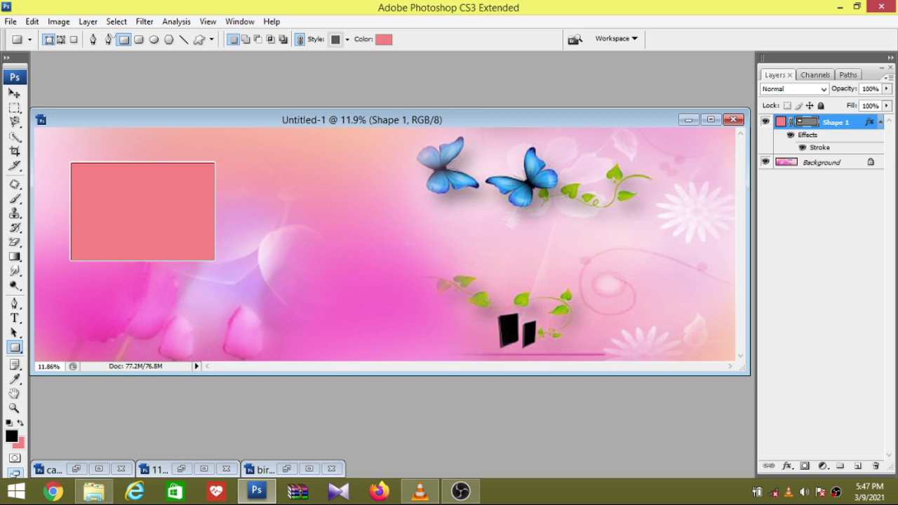
click(788, 466)
Step: Add a thicker white Stroke effect to the pink rectangle
click(805, 456)
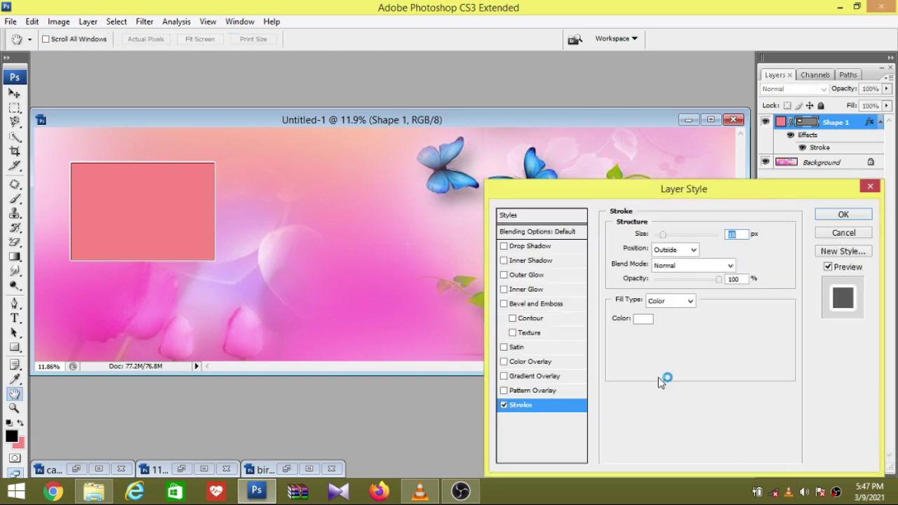
drag(667, 238, 674, 241)
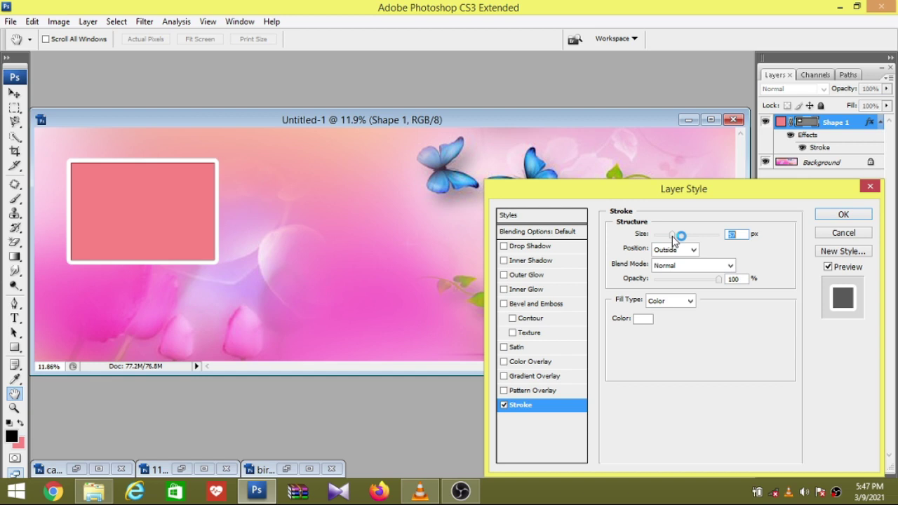
drag(673, 239, 675, 240)
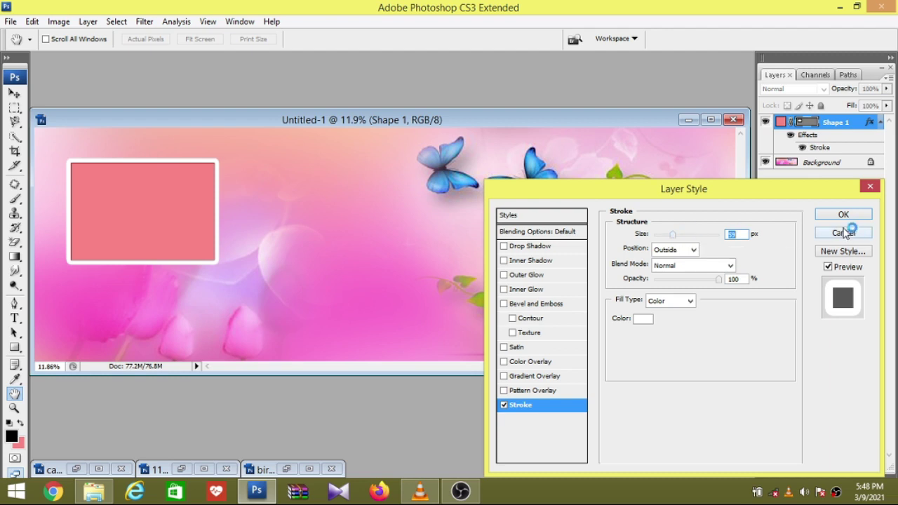
click(844, 214)
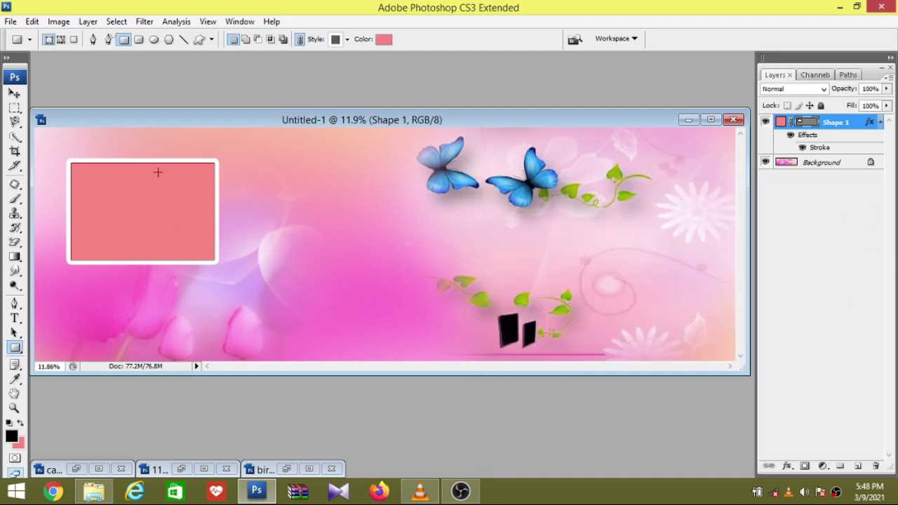
click(14, 93)
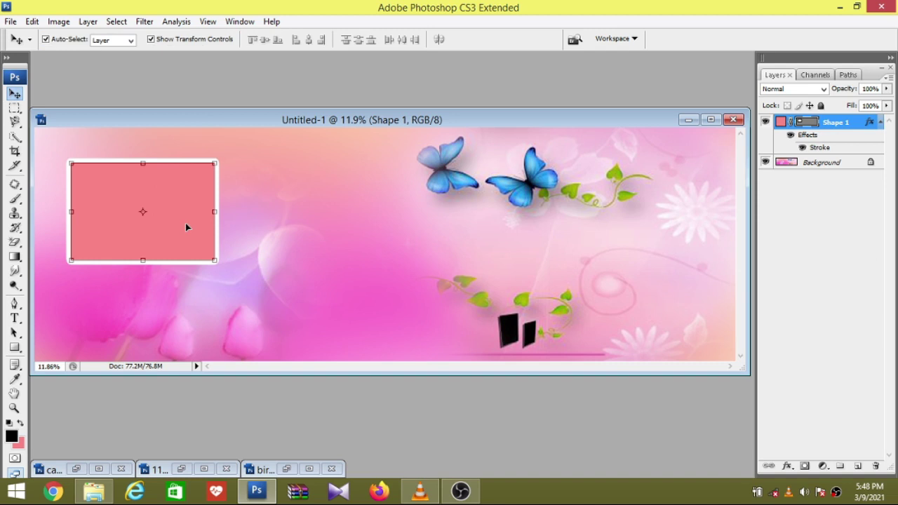
Step: Set the white stroke's position to Inside with a 62 px size and apply it
click(787, 466)
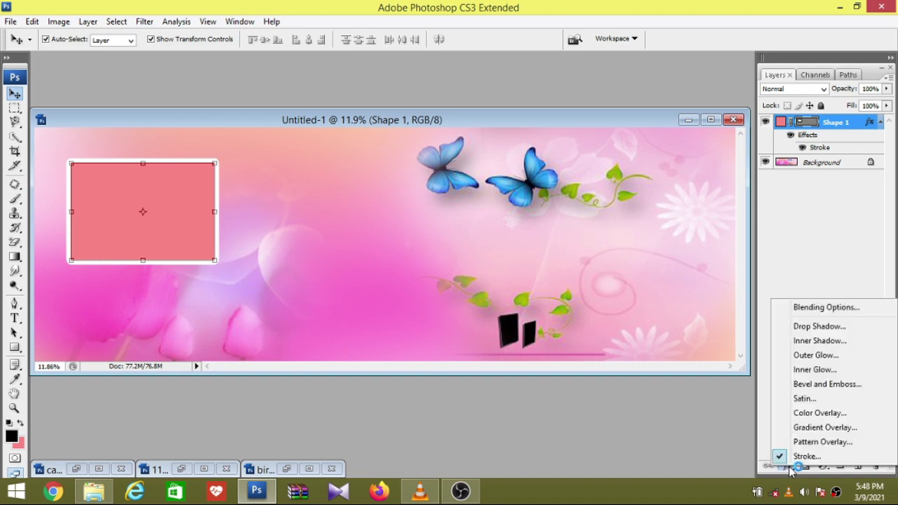
click(800, 458)
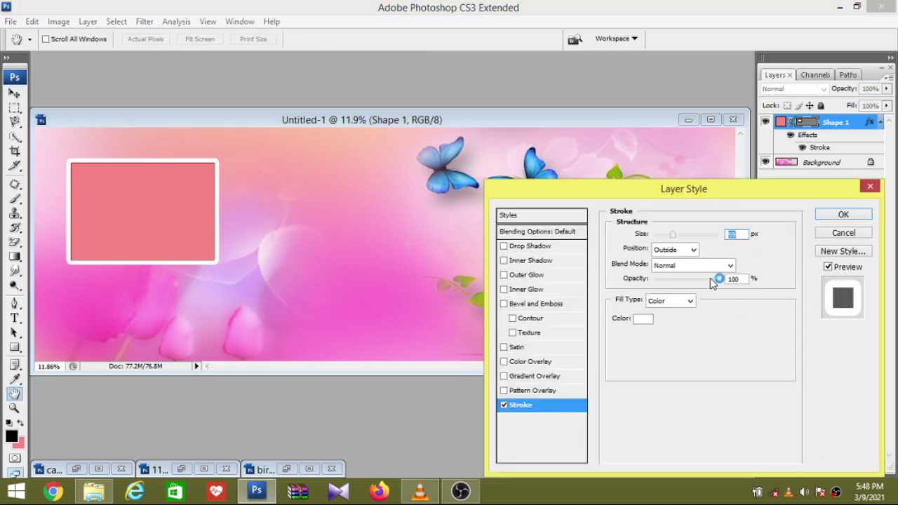
click(680, 250)
click(677, 274)
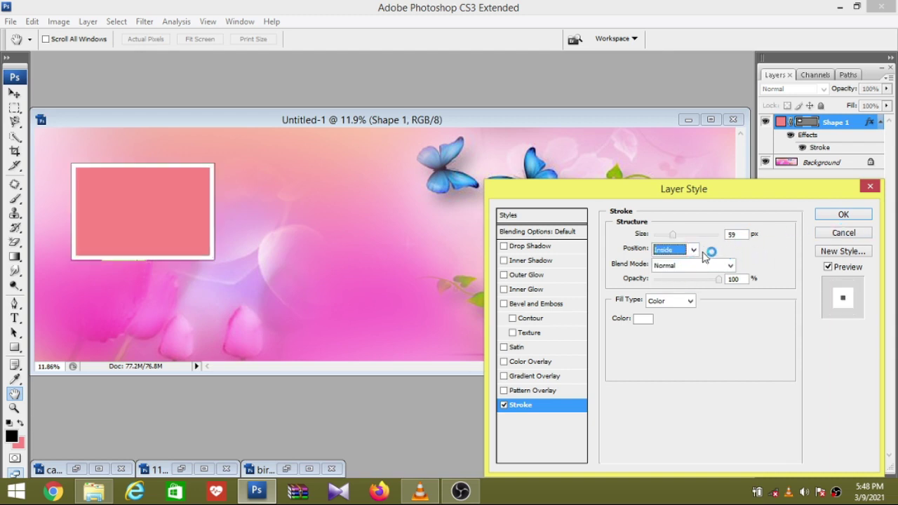
drag(675, 234, 645, 241)
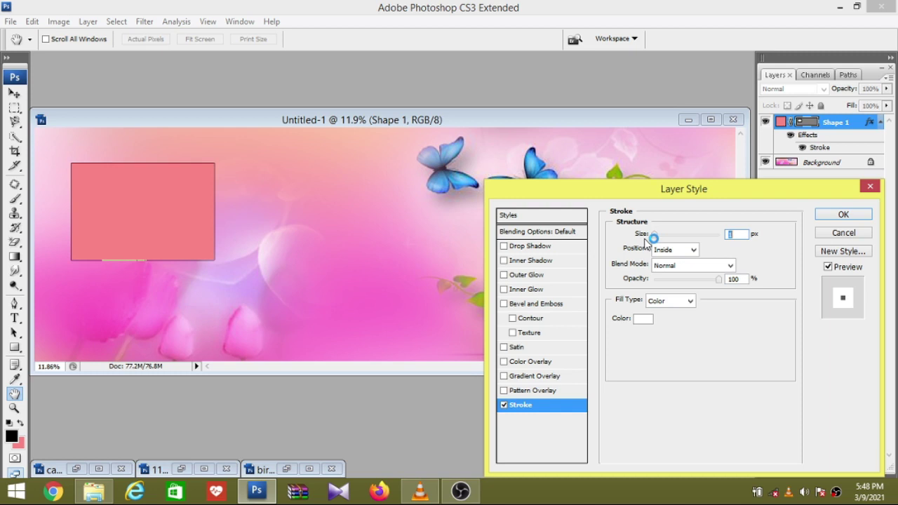
mouse_move(645, 241)
mouse_down()
mouse_move(686, 241)
mouse_move(675, 248)
mouse_up()
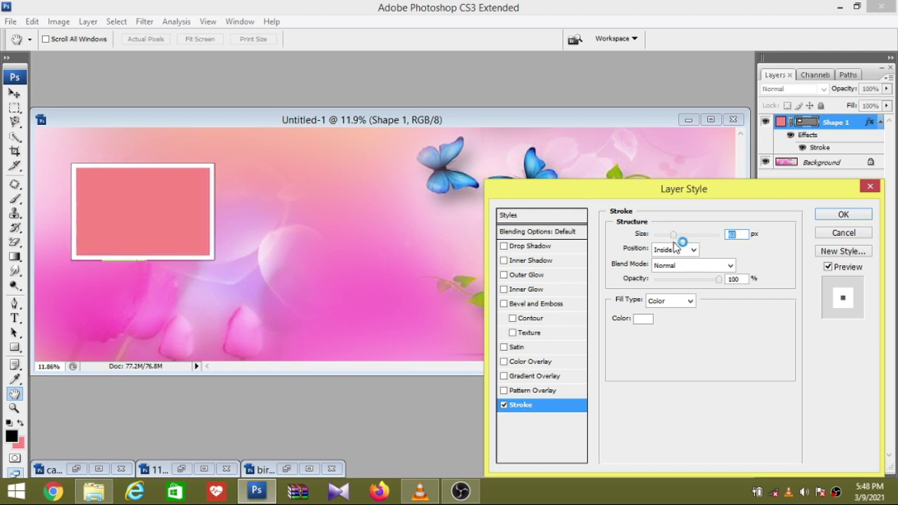
click(846, 216)
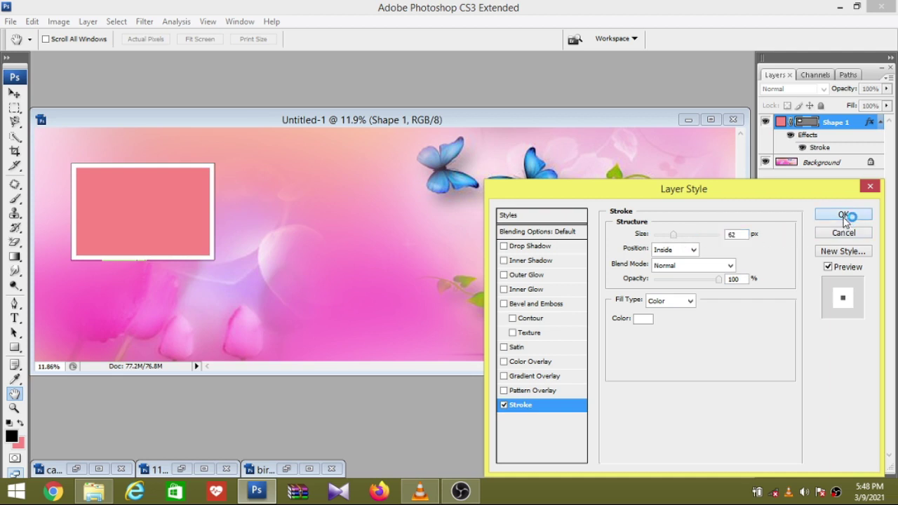
key(v)
click(327, 192)
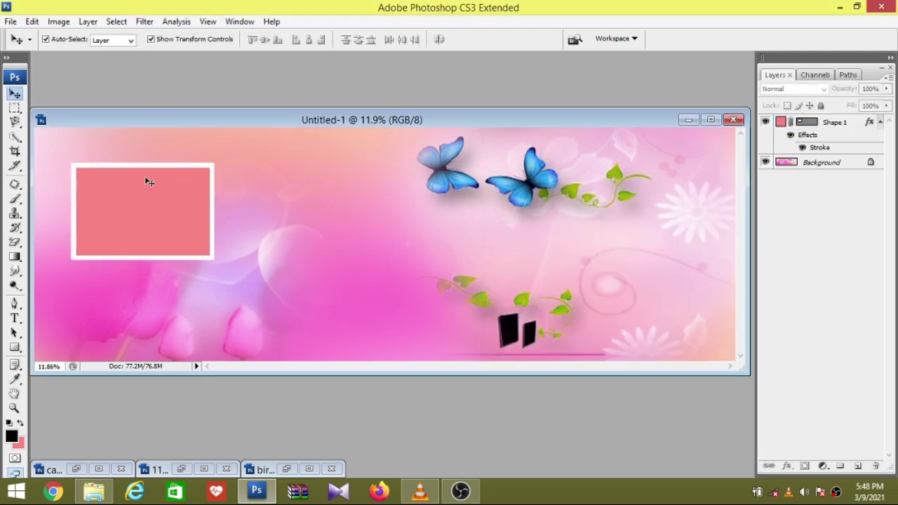
Step: Move the pink frame up, duplicate it and line the copy up below the original
click(117, 210)
drag(190, 239, 186, 223)
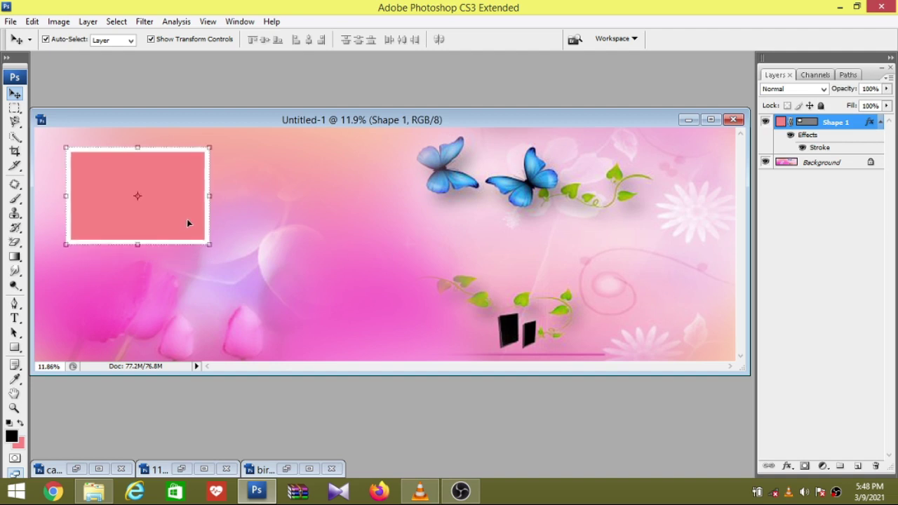
key(ctrl+j)
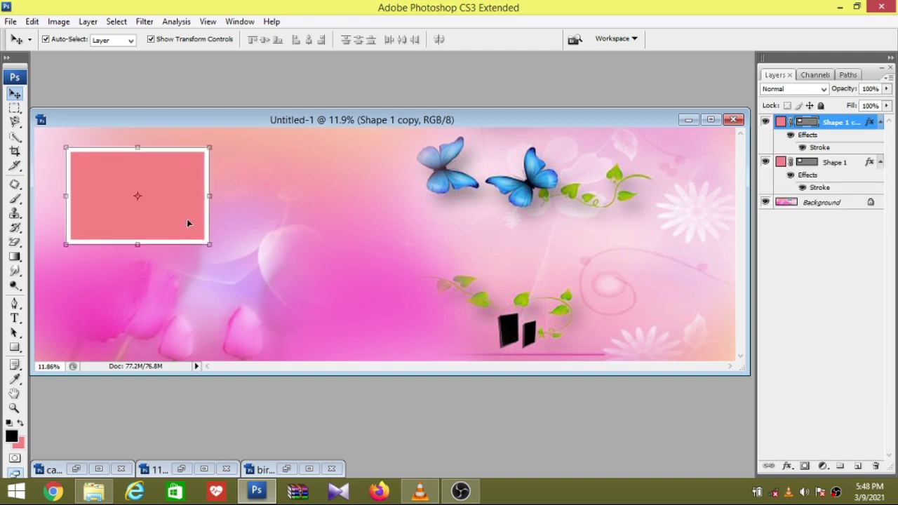
drag(188, 224, 188, 326)
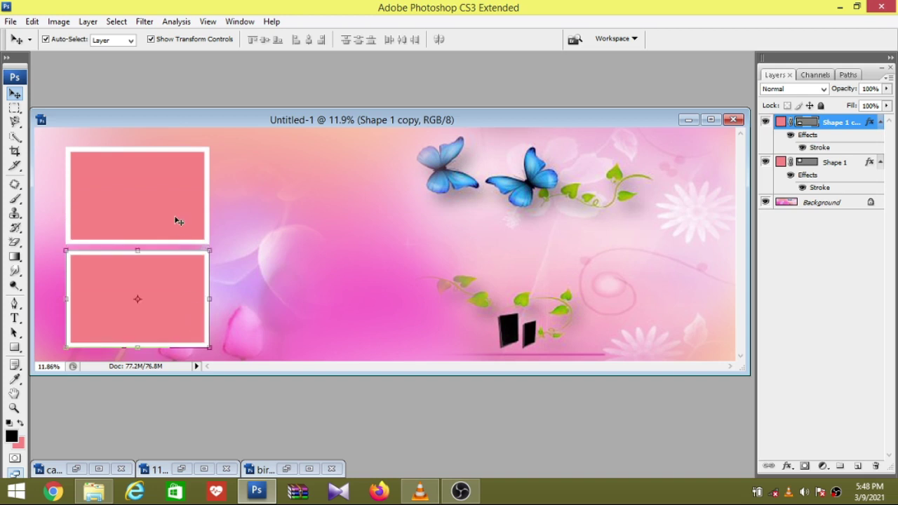
drag(179, 222, 167, 204)
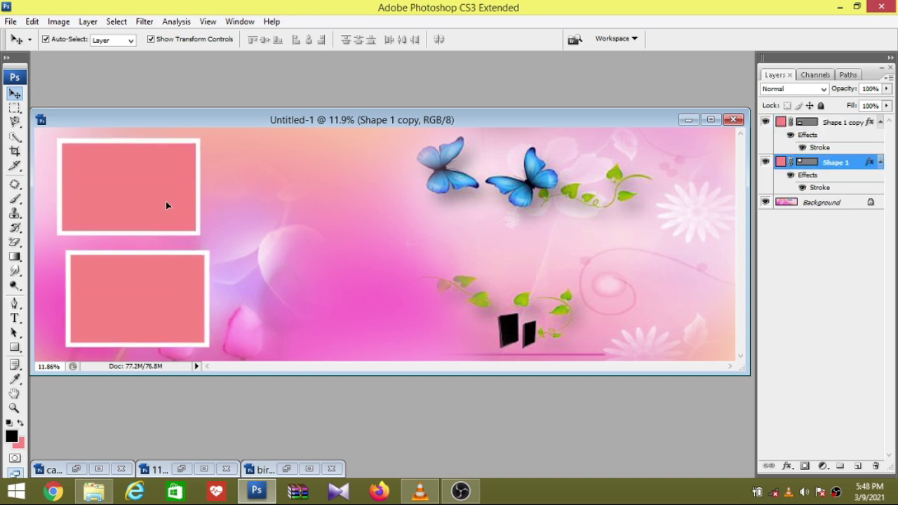
click(185, 313)
drag(187, 319, 181, 317)
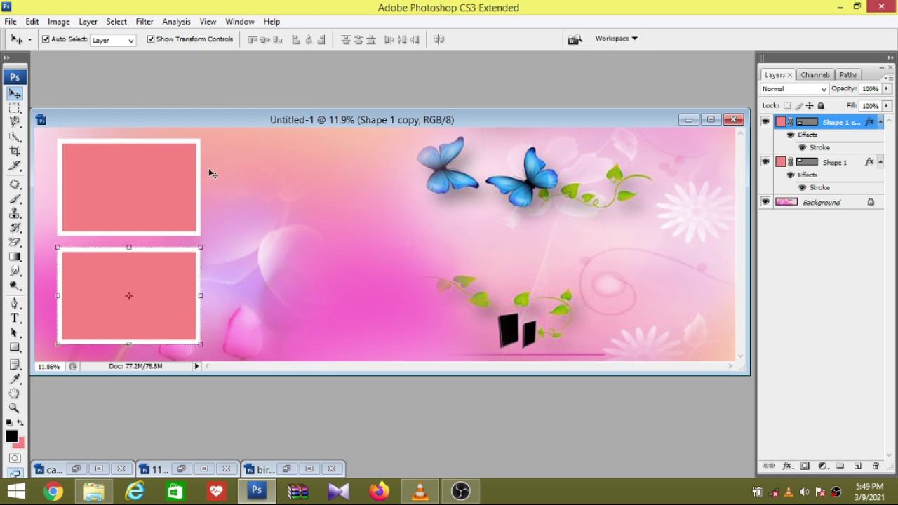
mouse_move(220, 121)
mouse_down()
mouse_move(226, 135)
mouse_move(223, 124)
mouse_up()
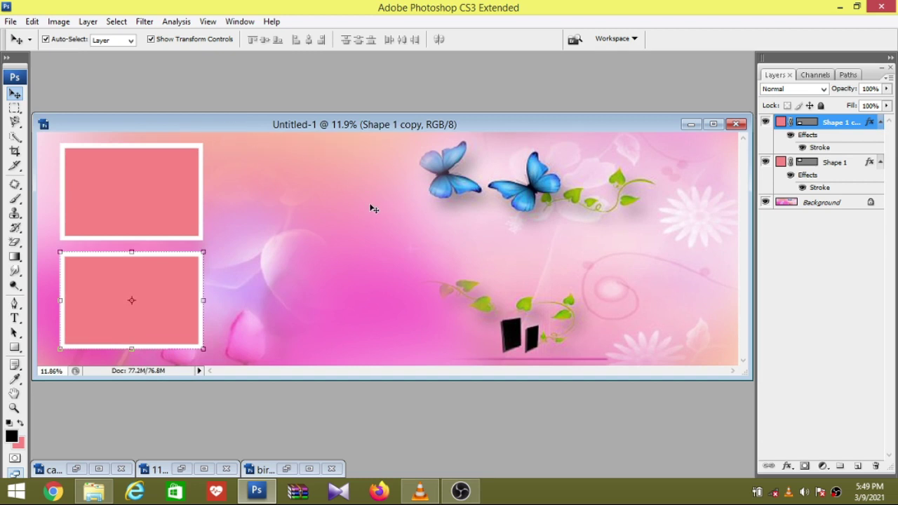
Step: Nudge and adjust the copy's height, then delete the duplicated frame layer
key(shift+Right)
key(shift+Right)
key(shift+Right)
key(shift+Down)
key(shift+Down)
key(shift+Down)
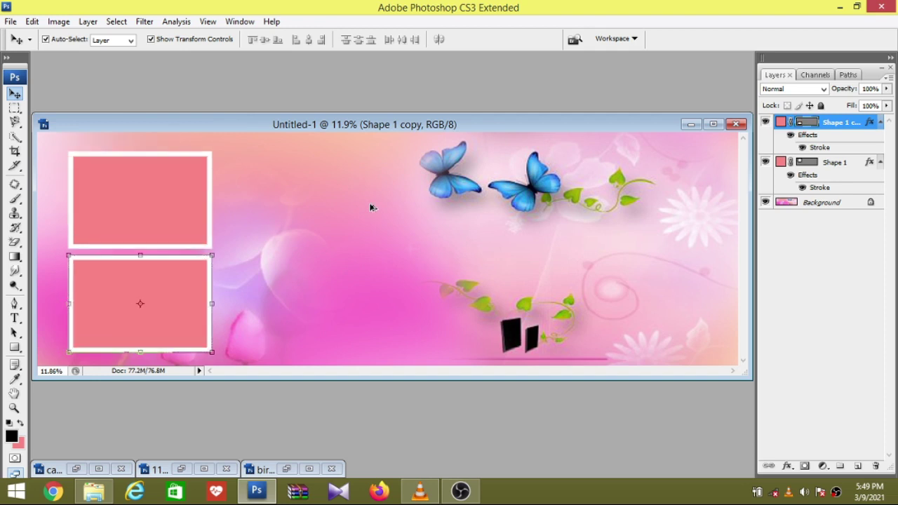
key(shift+Up)
key(shift+Up)
key(shift+Up)
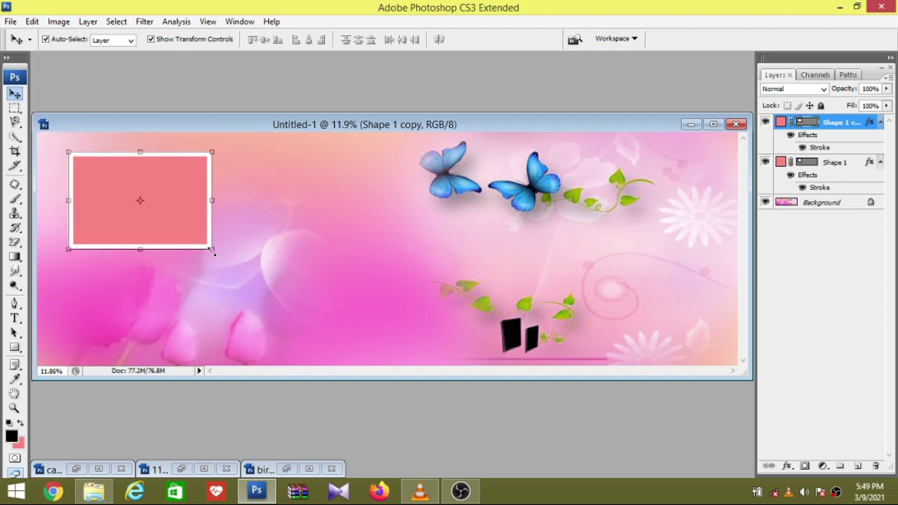
drag(213, 250, 209, 243)
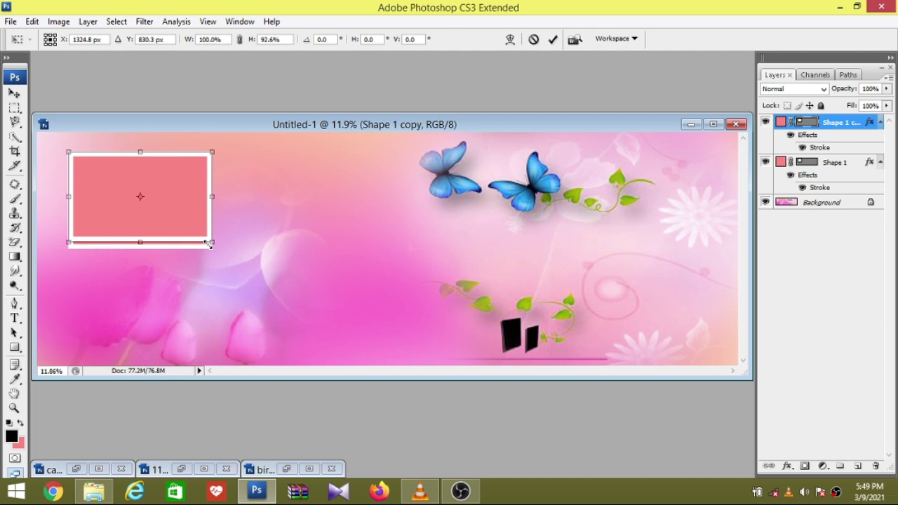
drag(208, 244, 209, 248)
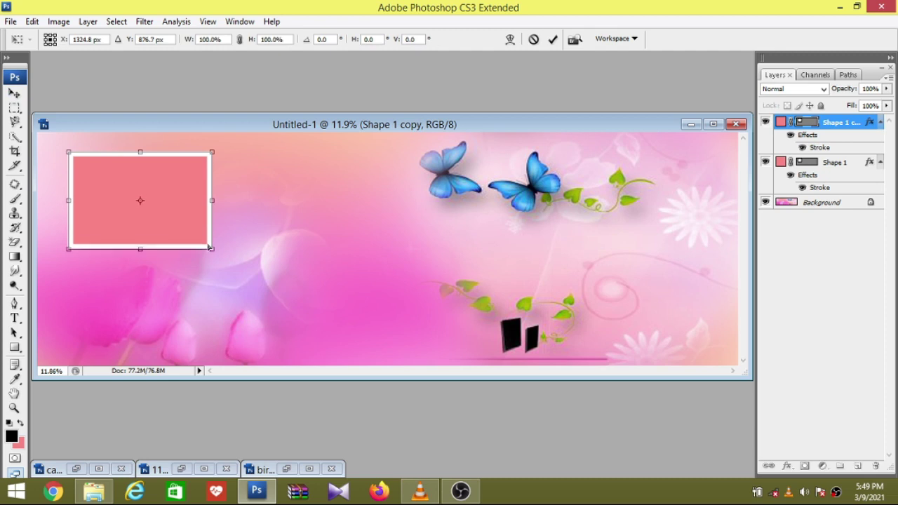
click(15, 93)
key(Delete)
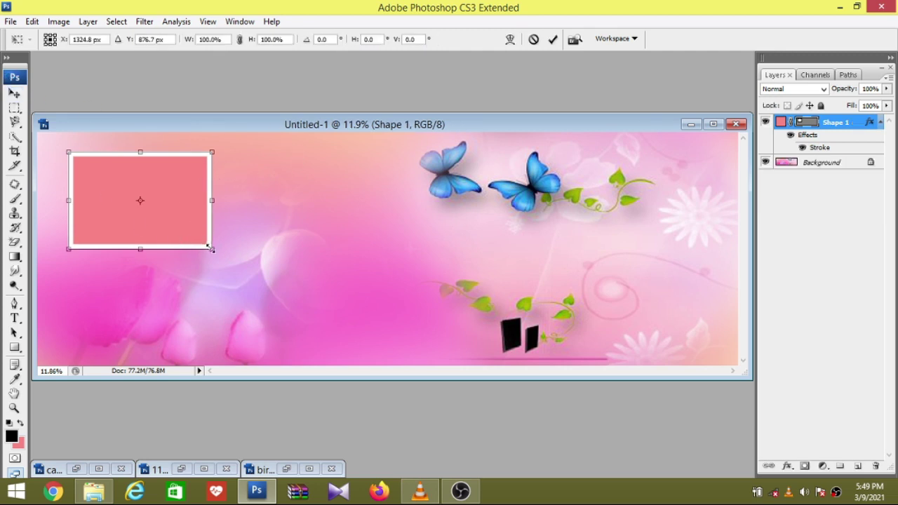
Step: Shrink the frame slightly, duplicate it and place the copy directly below
drag(212, 248, 204, 242)
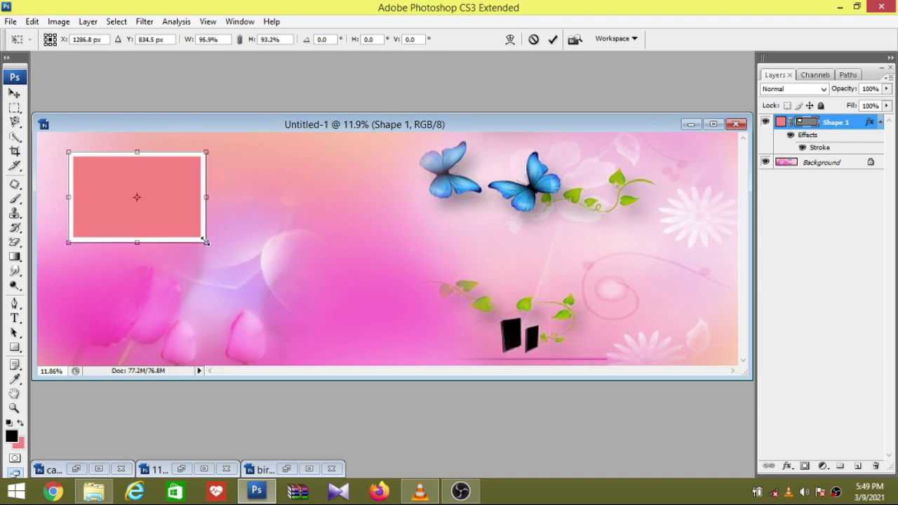
click(15, 93)
click(365, 194)
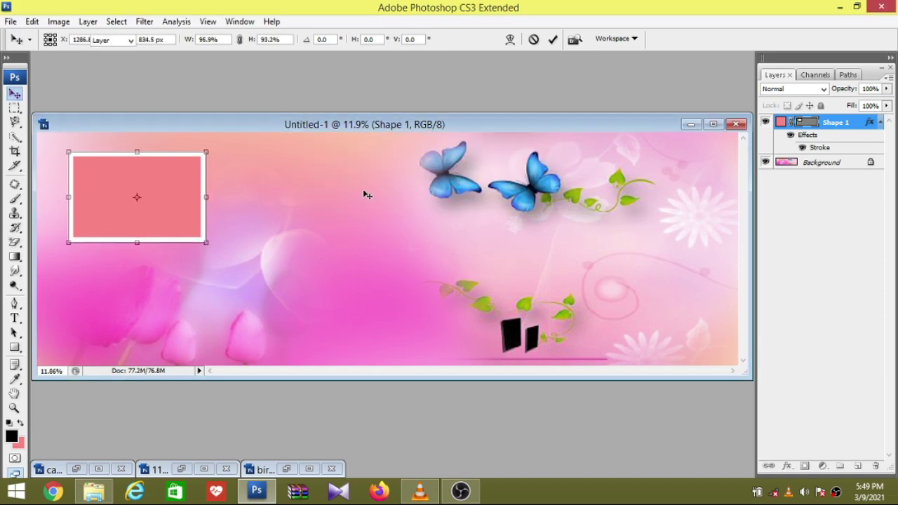
key(ctrl+j)
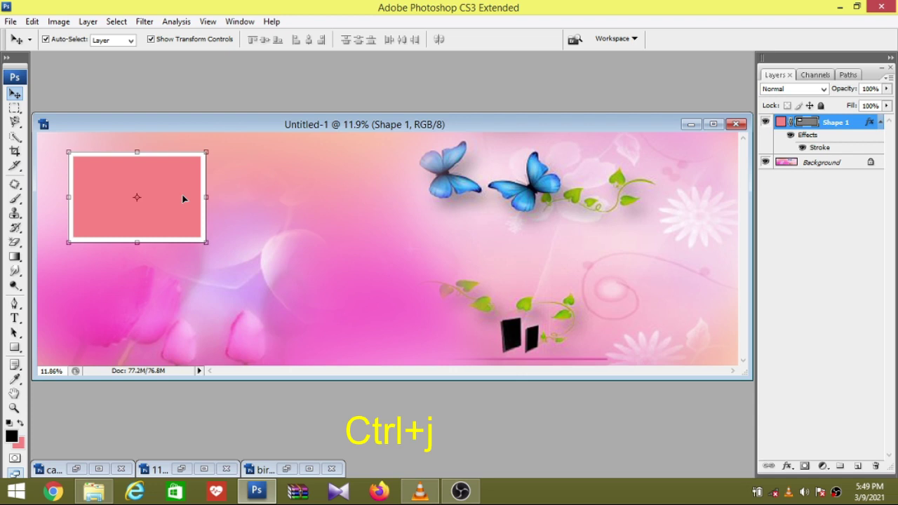
key(ctrl+j)
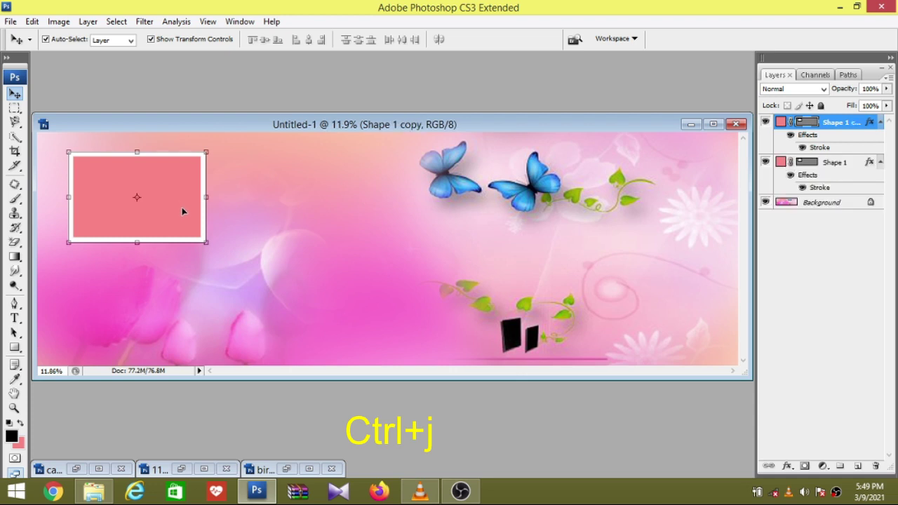
drag(181, 211, 186, 324)
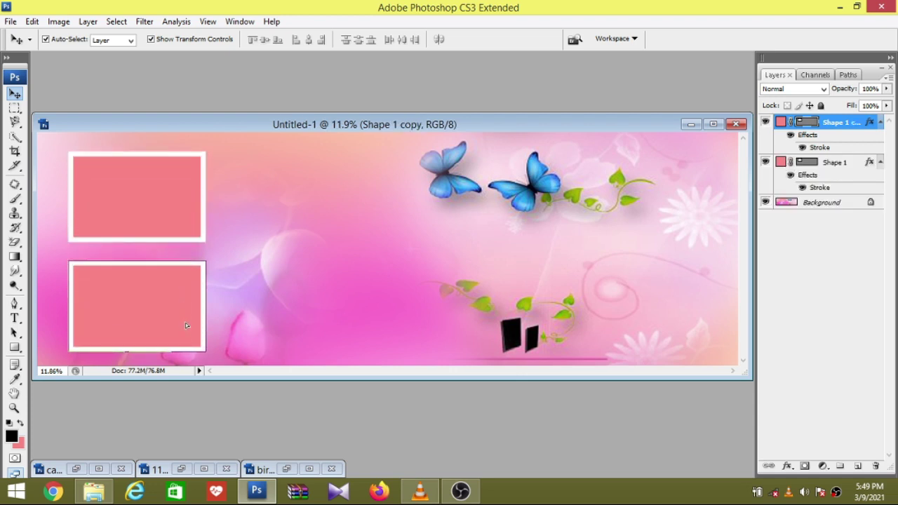
click(166, 212)
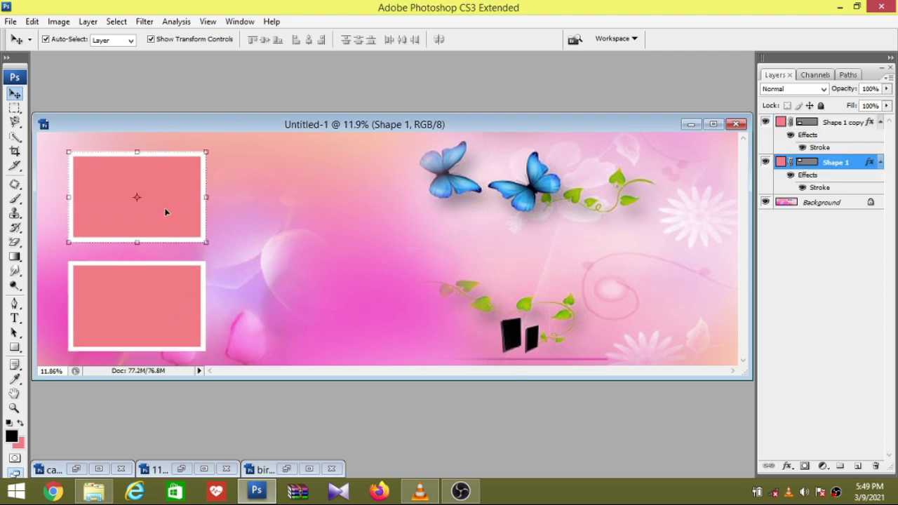
click(169, 301)
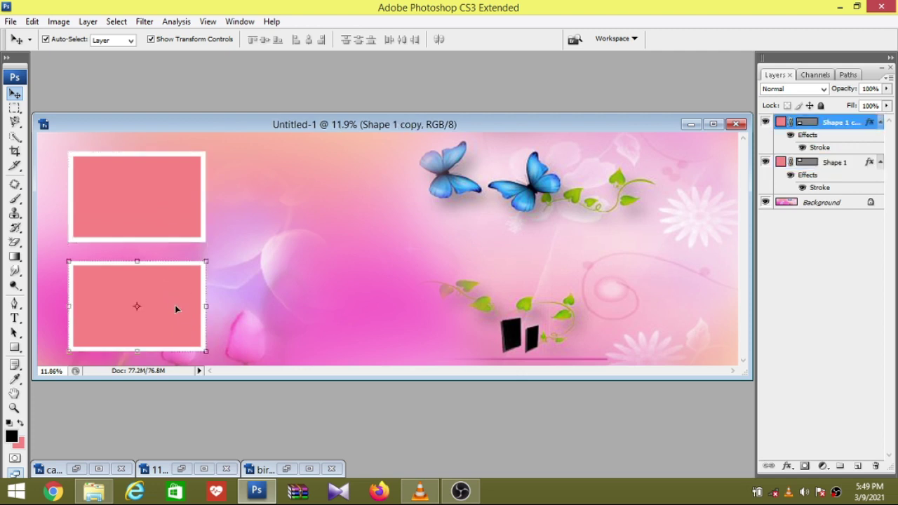
click(300, 265)
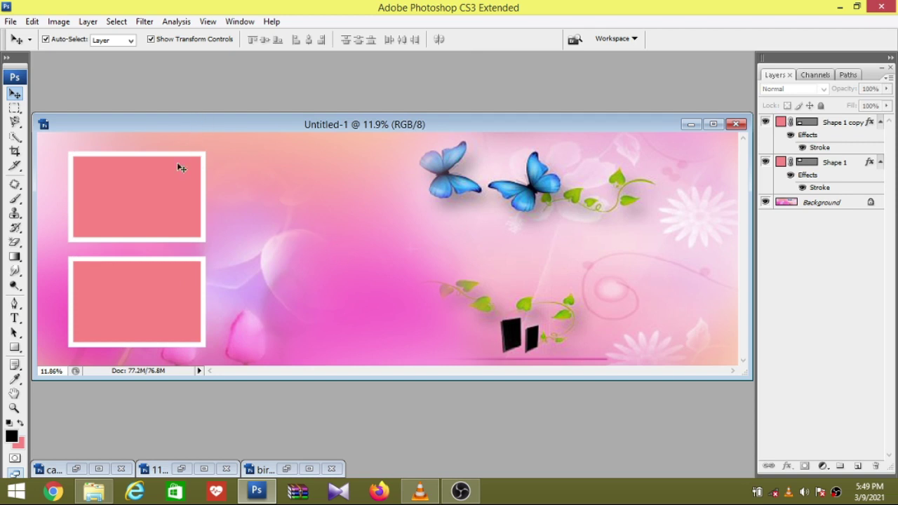
Step: Draw a small flower ornament custom shape beside the top frame
click(15, 348)
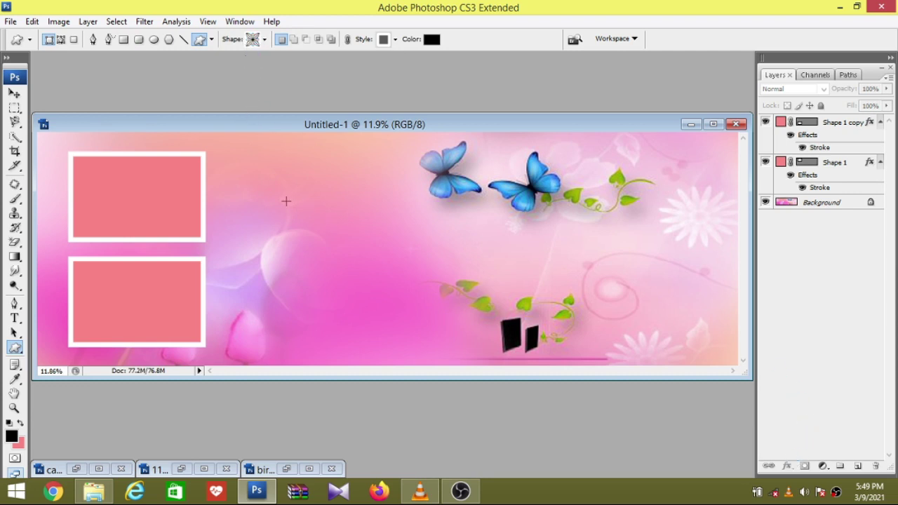
drag(286, 201, 303, 218)
click(14, 93)
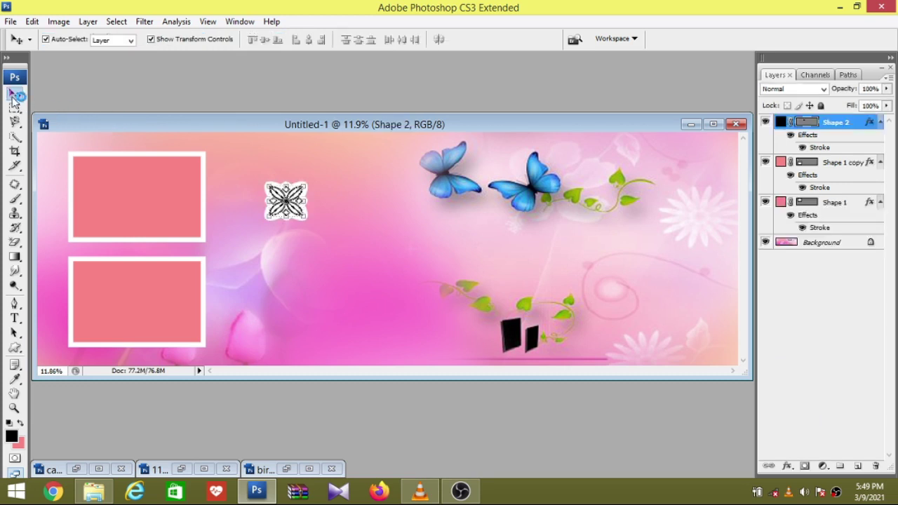
Step: Give the ornament a thin 10 px white Inside stroke
click(789, 467)
click(796, 462)
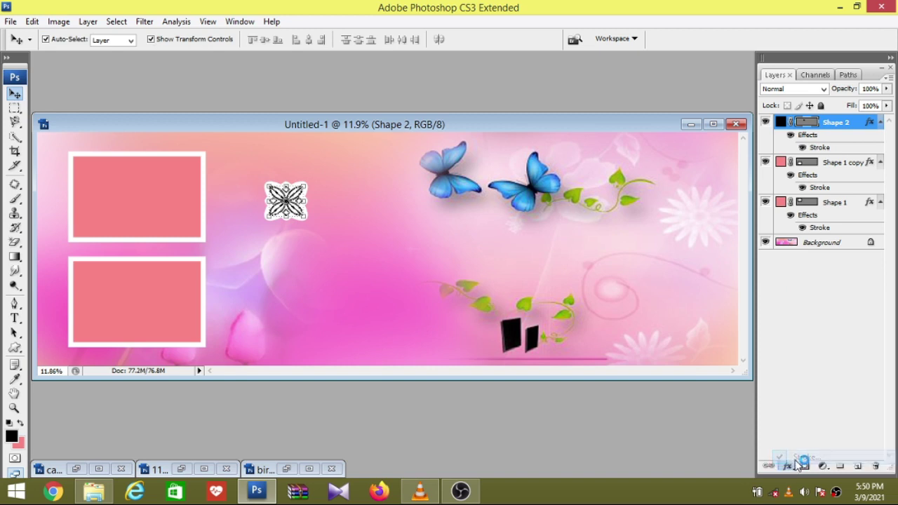
click(691, 253)
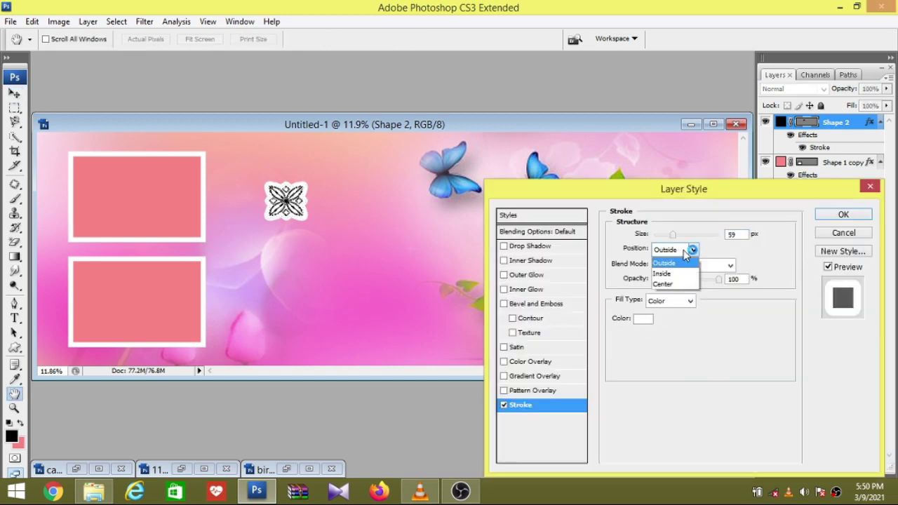
click(678, 272)
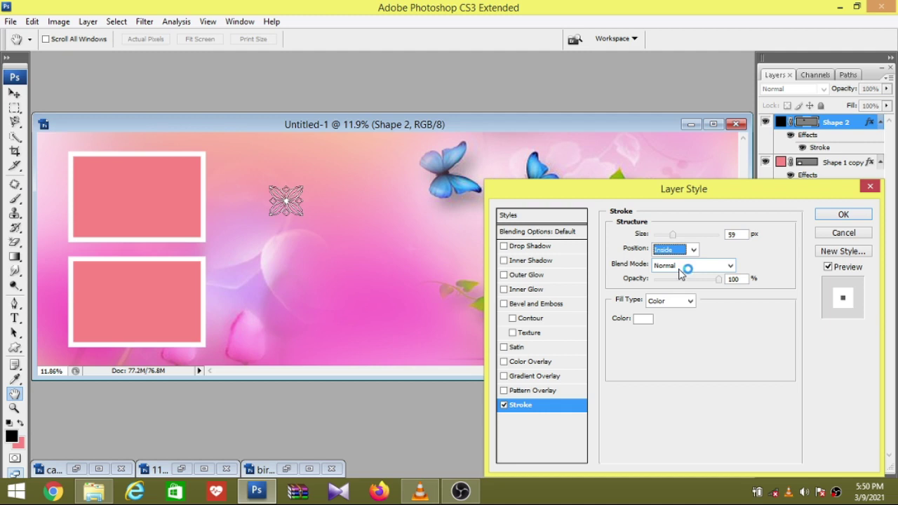
drag(675, 241, 663, 241)
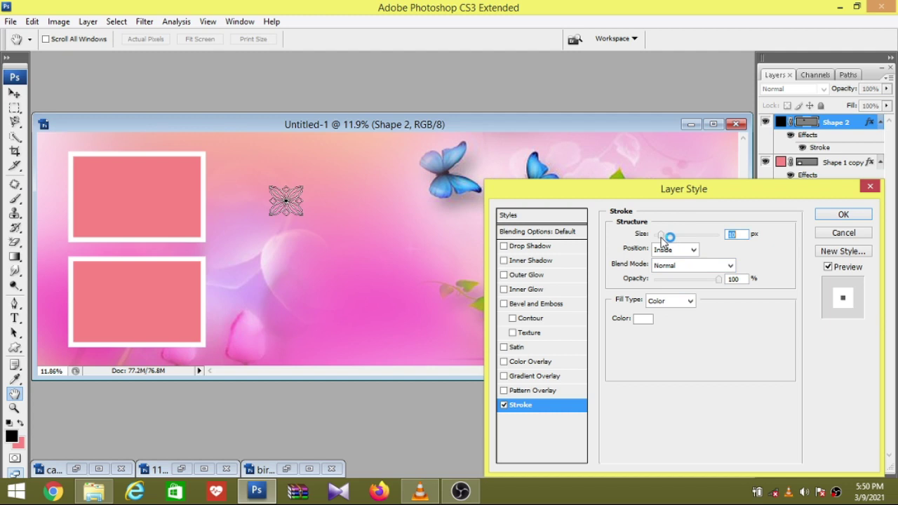
click(643, 318)
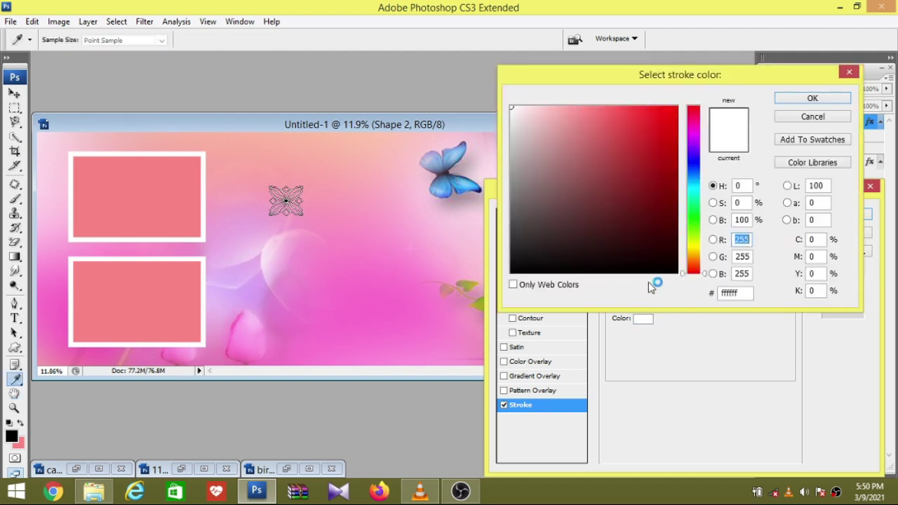
click(656, 246)
drag(655, 246, 672, 271)
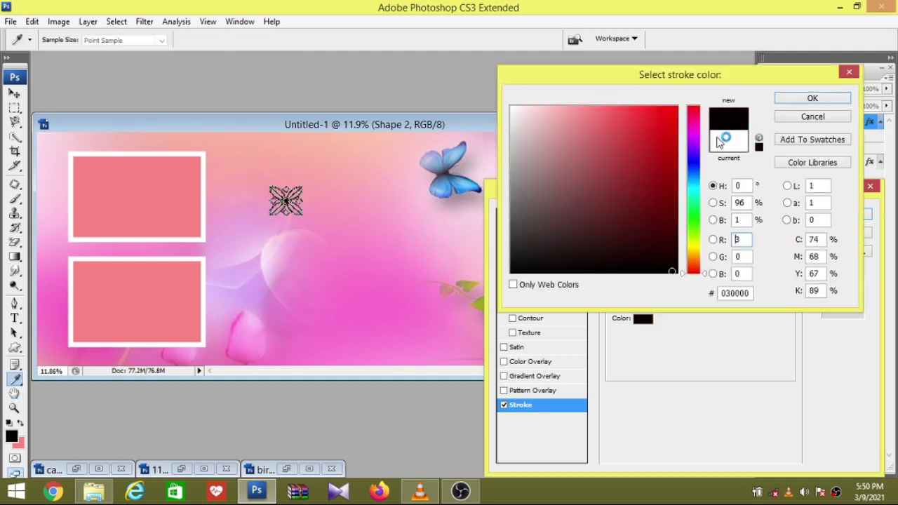
click(830, 118)
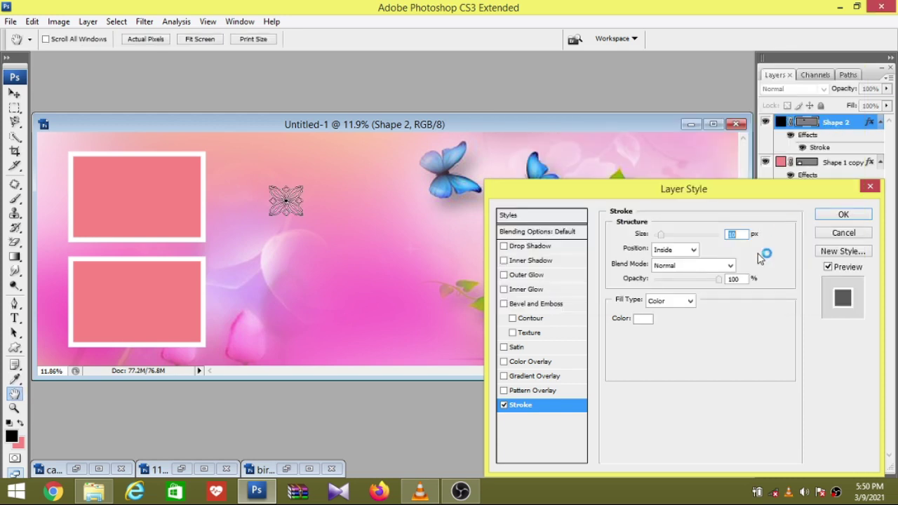
click(839, 214)
Step: Reselect the ornament and preview a near-black stroke colour, keeping white
click(354, 239)
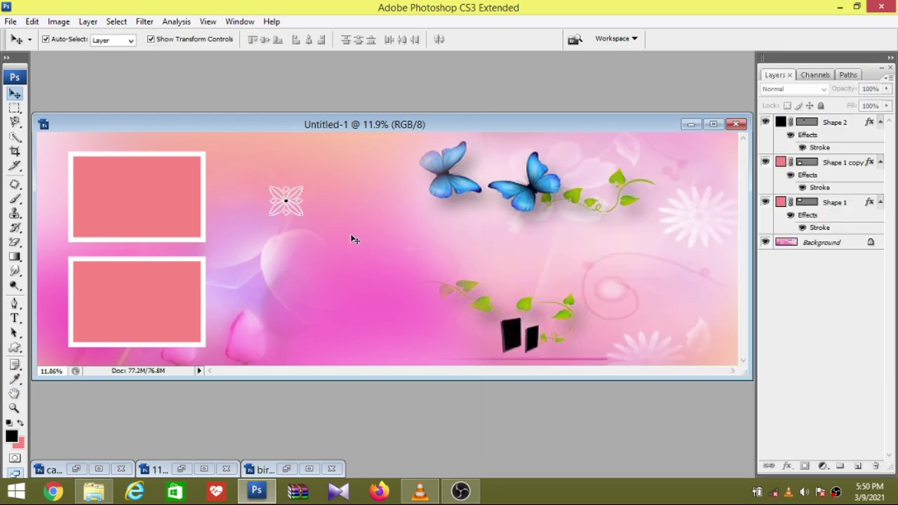
click(291, 204)
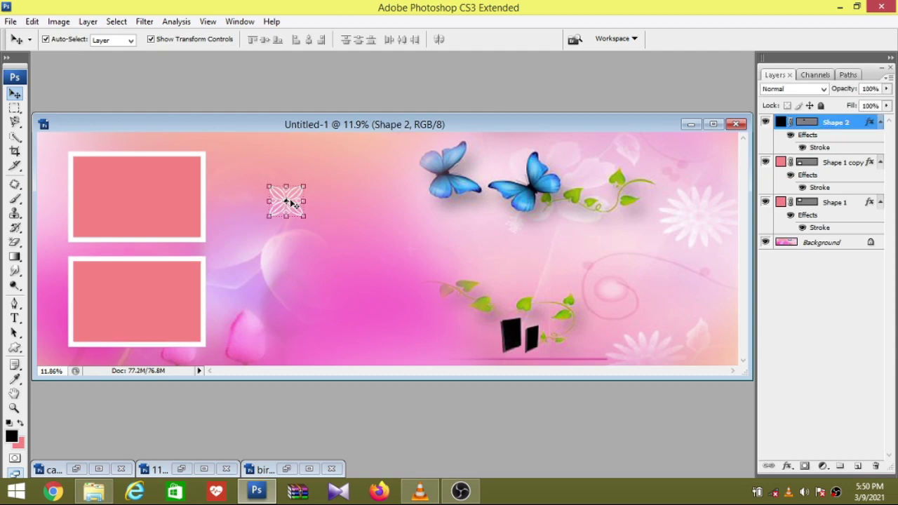
click(787, 467)
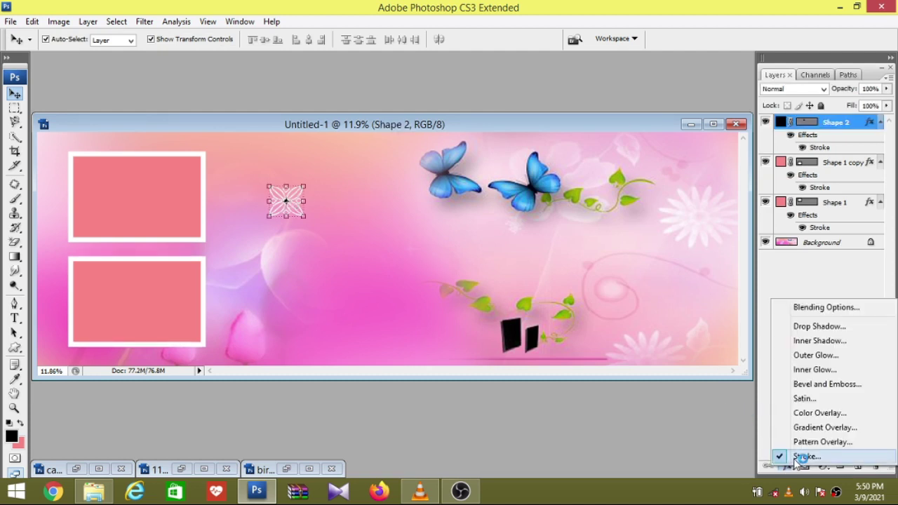
click(800, 457)
click(643, 317)
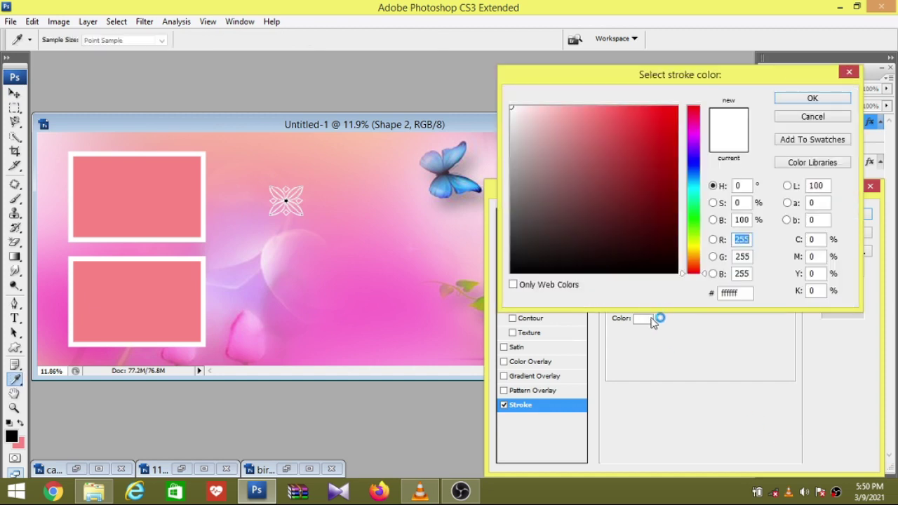
click(671, 270)
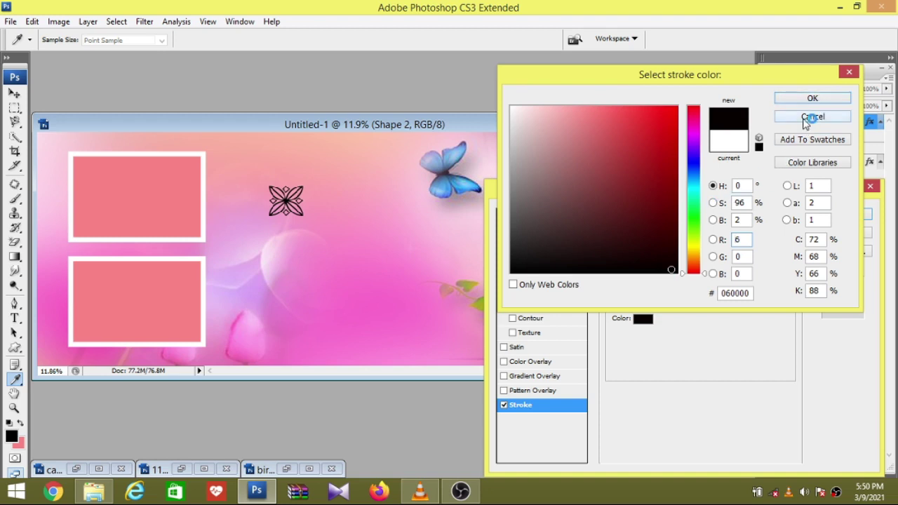
click(811, 116)
Step: Move the ornament's white stroke Outside and widen it to 16 px
click(684, 251)
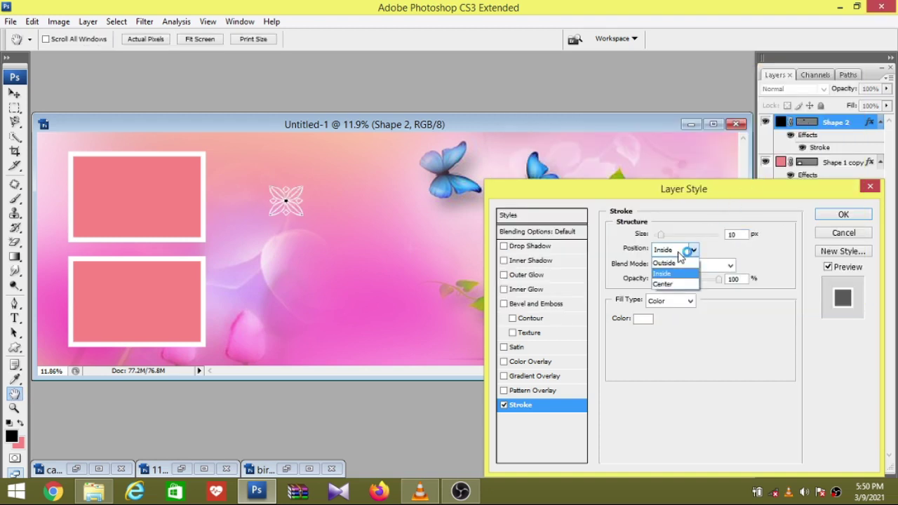
click(676, 264)
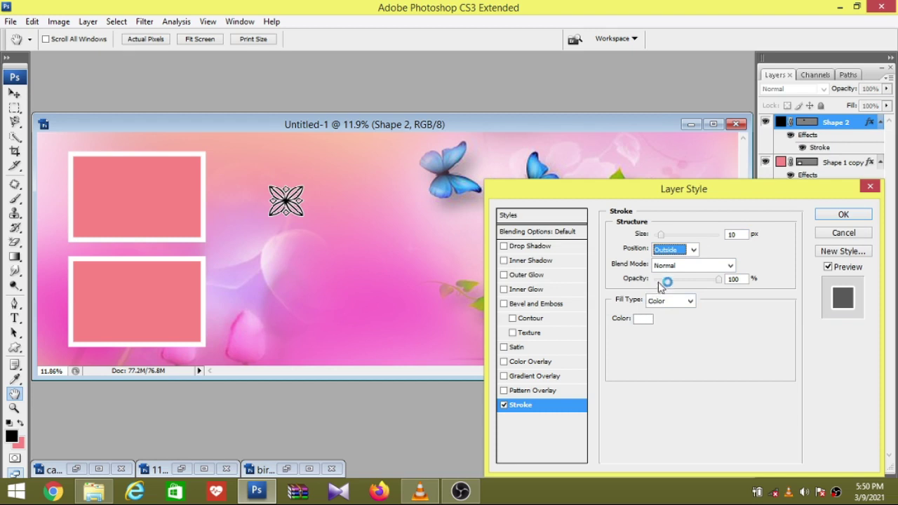
drag(663, 236, 665, 240)
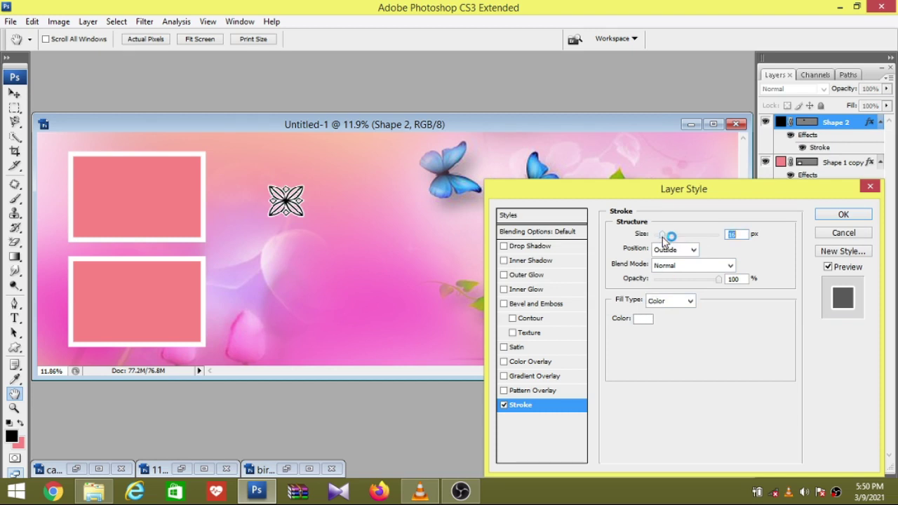
click(843, 215)
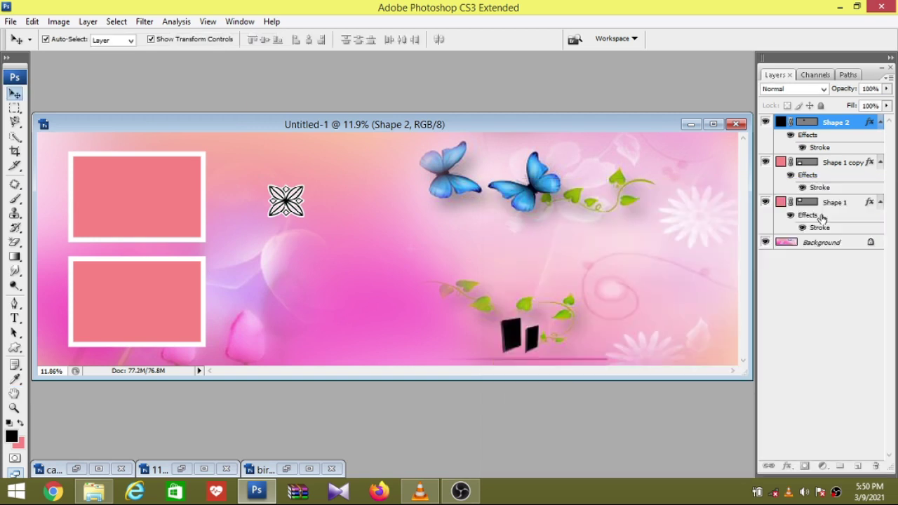
click(394, 239)
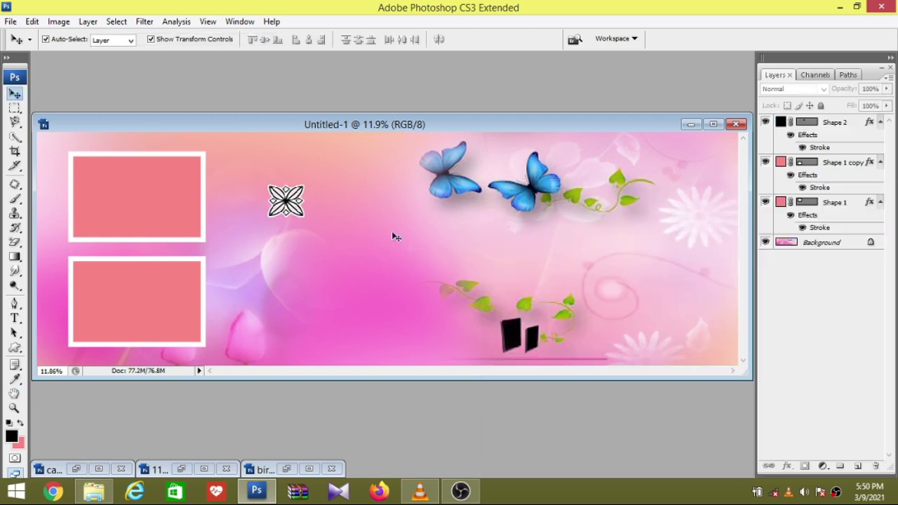
click(300, 210)
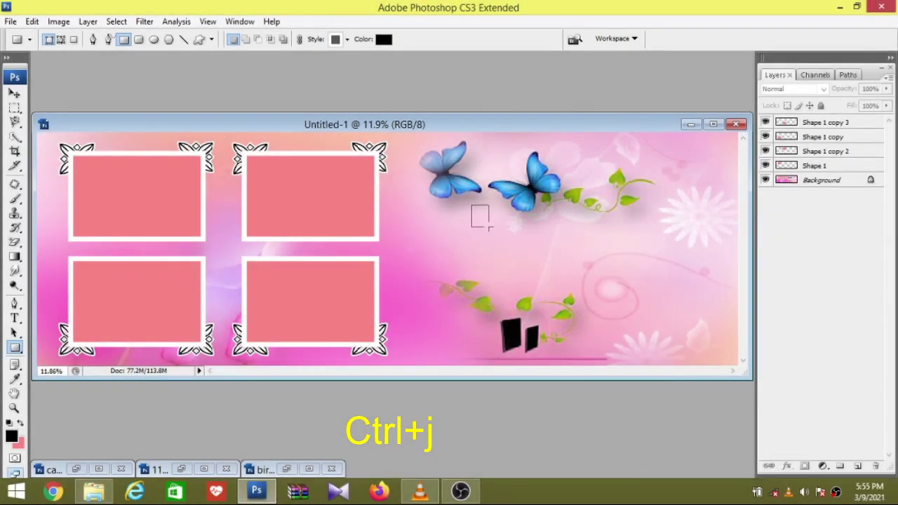
Step: Draw a black rectangle on the page's right and shift it up and left
mouse_move(489, 228)
mouse_down()
mouse_move(551, 313)
mouse_move(597, 327)
mouse_move(594, 335)
mouse_up()
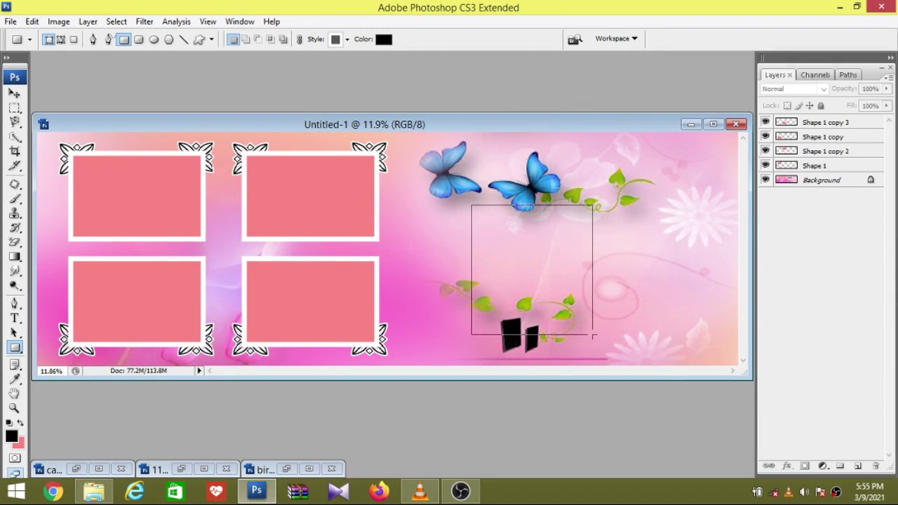
click(14, 93)
drag(552, 309, 535, 297)
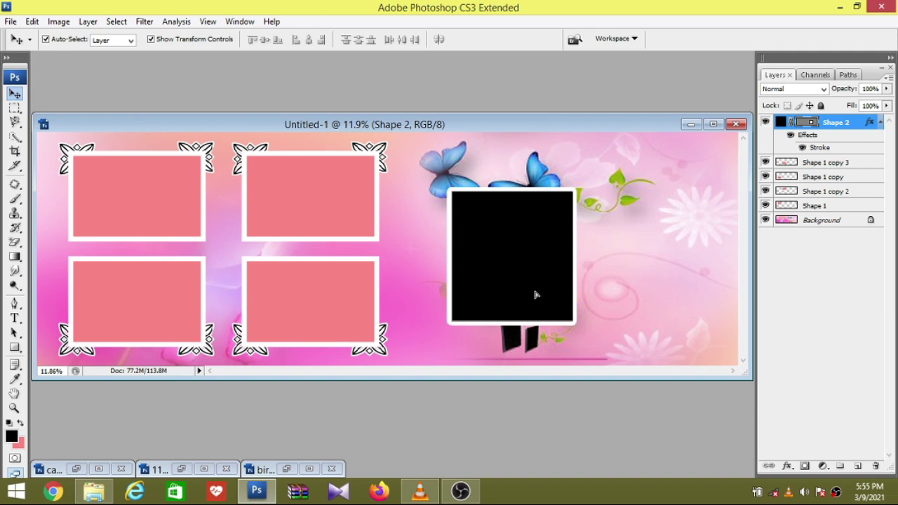
drag(536, 293, 537, 290)
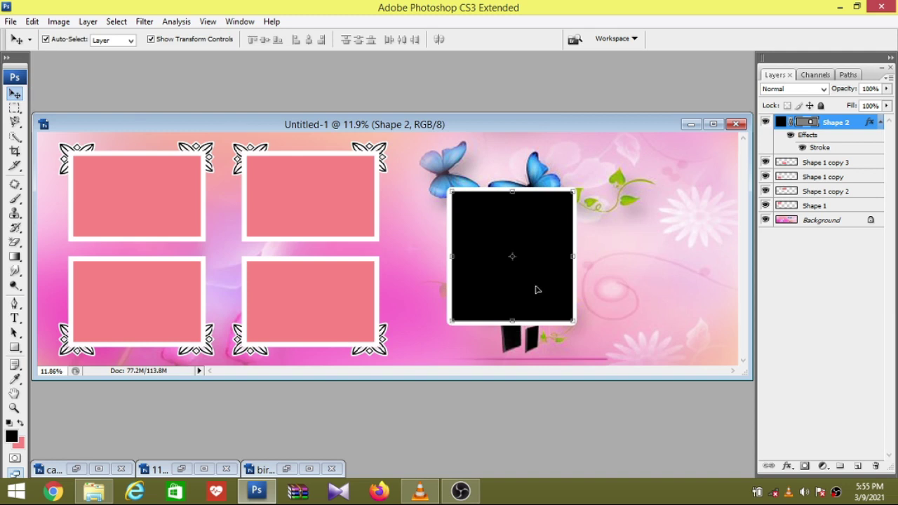
Step: Change the black frame's stroke colour to crimson red b41920
click(790, 468)
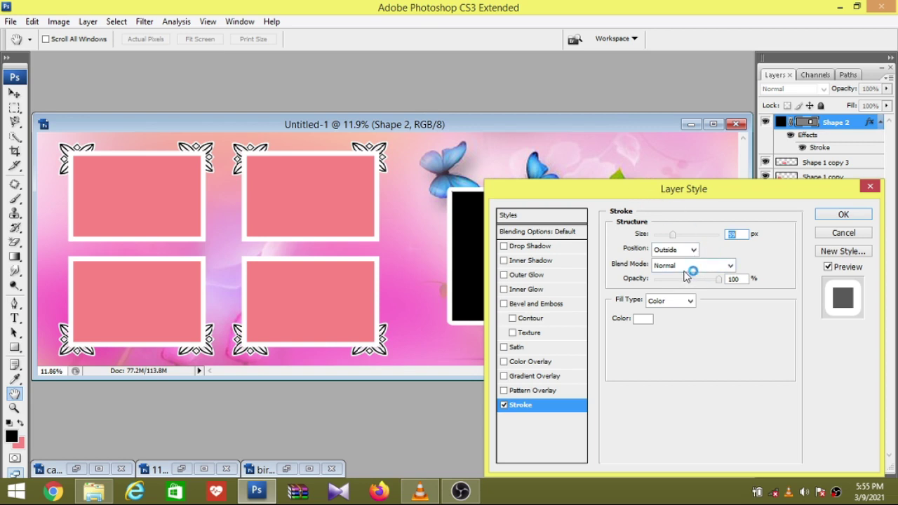
click(645, 320)
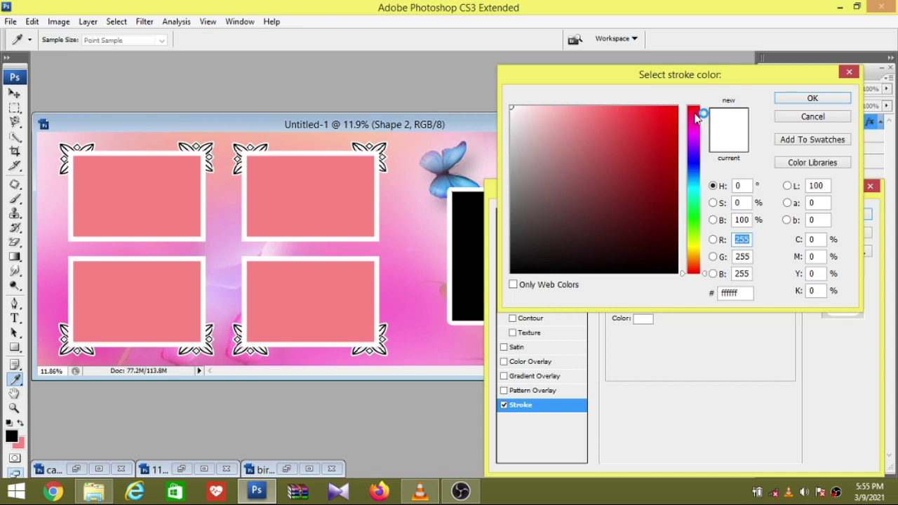
drag(694, 116, 695, 111)
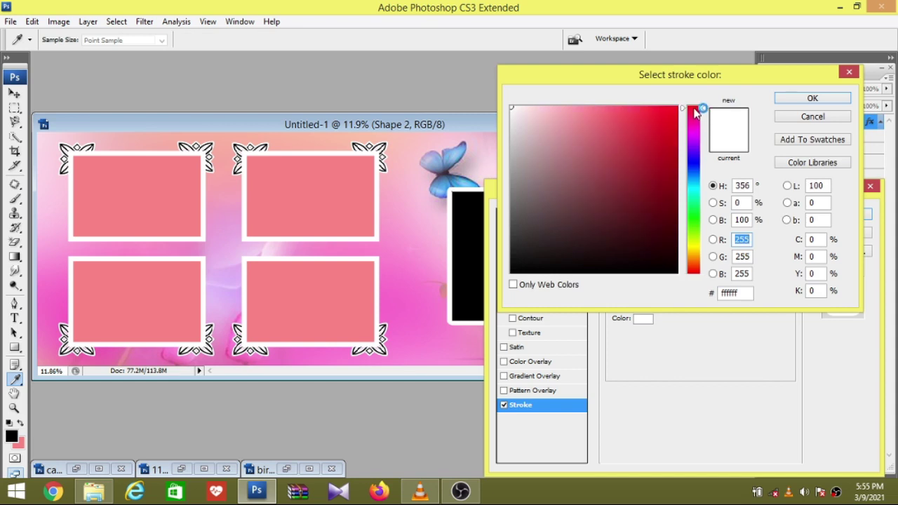
click(668, 165)
click(668, 178)
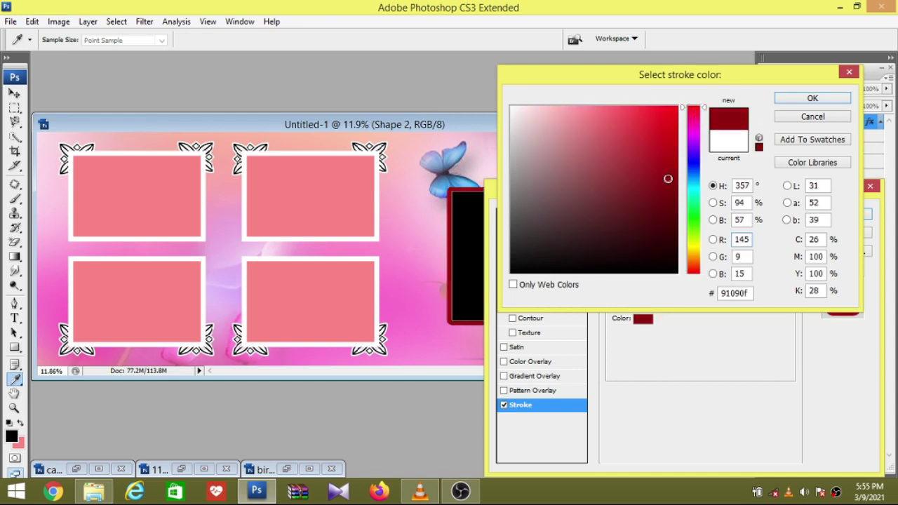
mouse_move(658, 169)
mouse_down()
mouse_move(639, 168)
mouse_move(645, 151)
mouse_up()
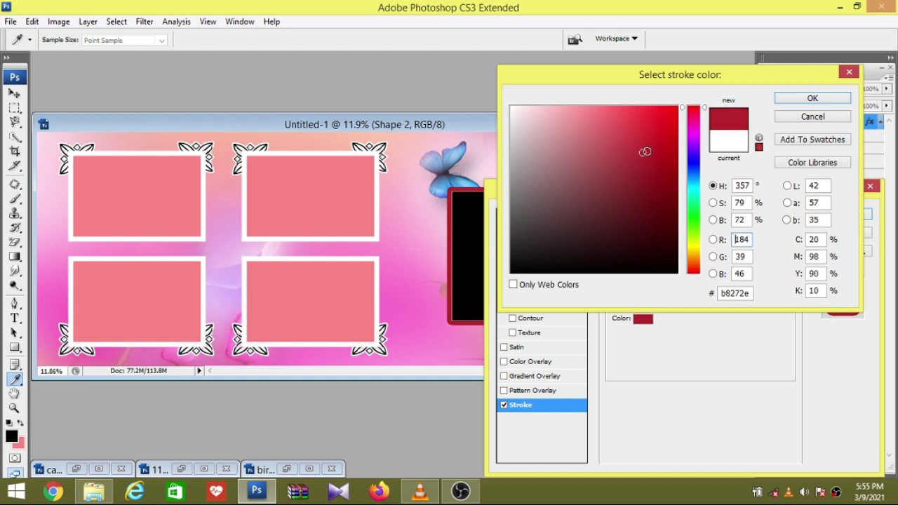
click(655, 155)
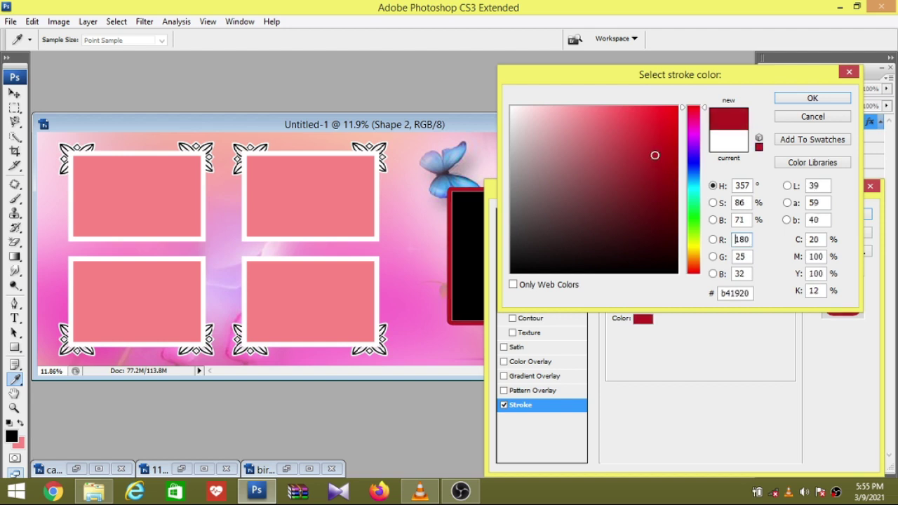
click(801, 99)
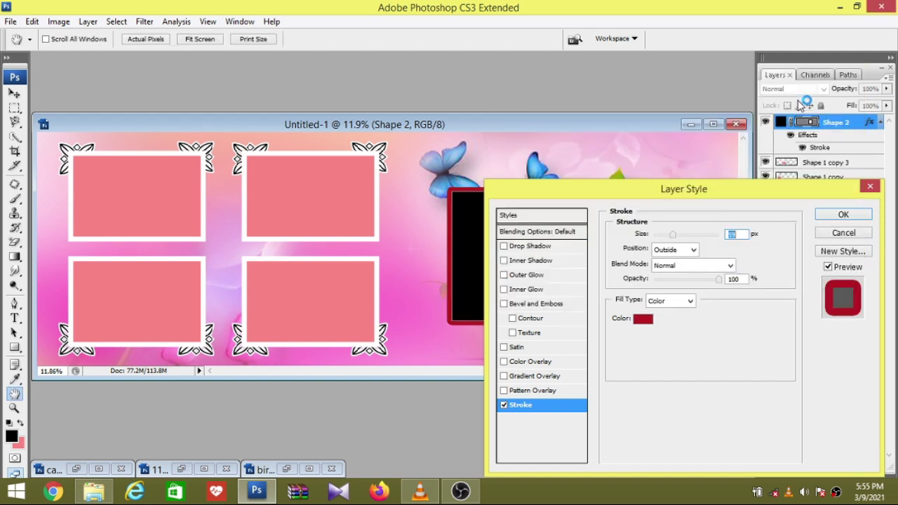
click(844, 214)
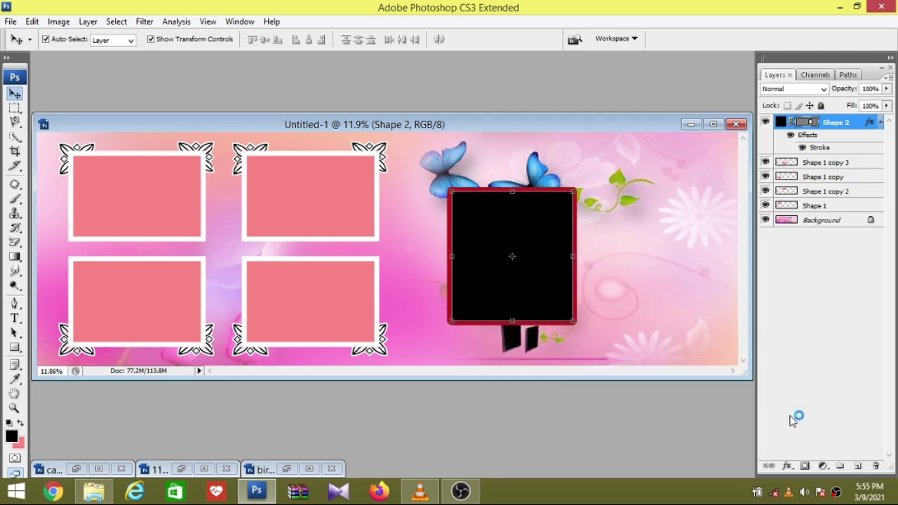
Step: Make the red stroke 122 px Inside, then move the frame slightly up
click(787, 469)
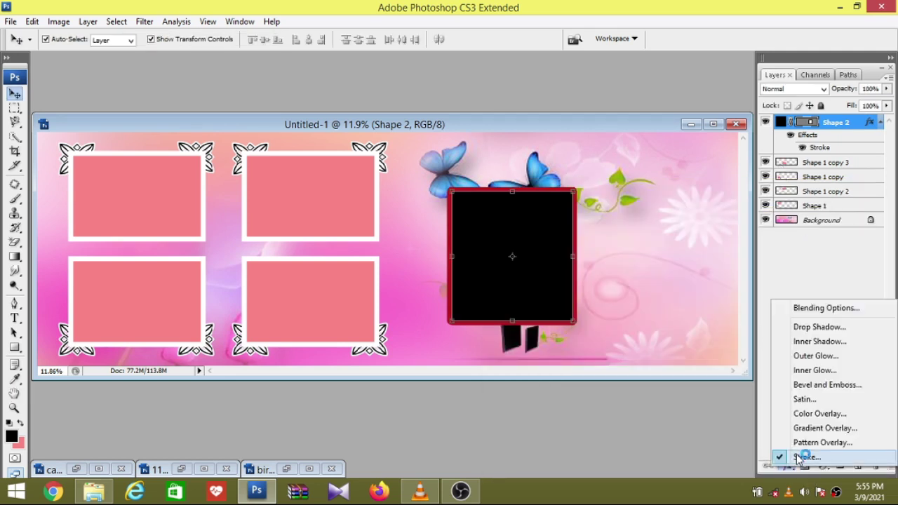
click(806, 457)
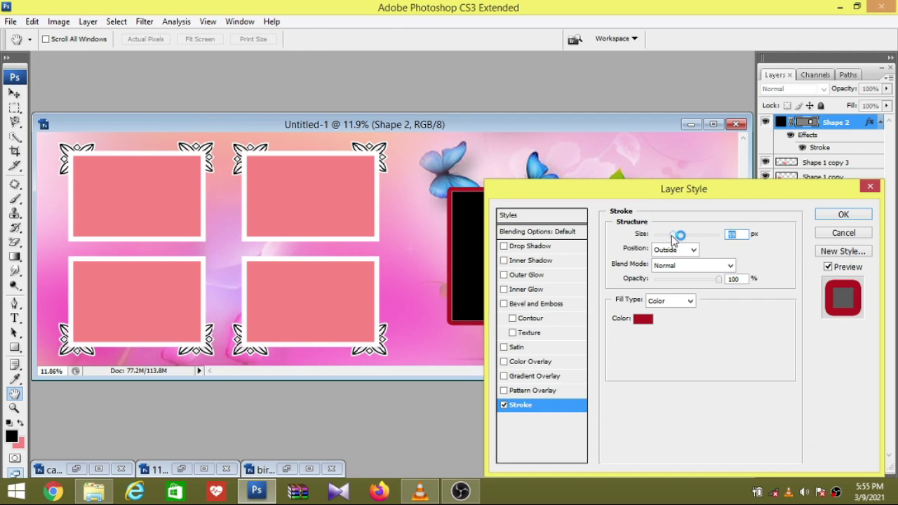
drag(672, 240, 685, 241)
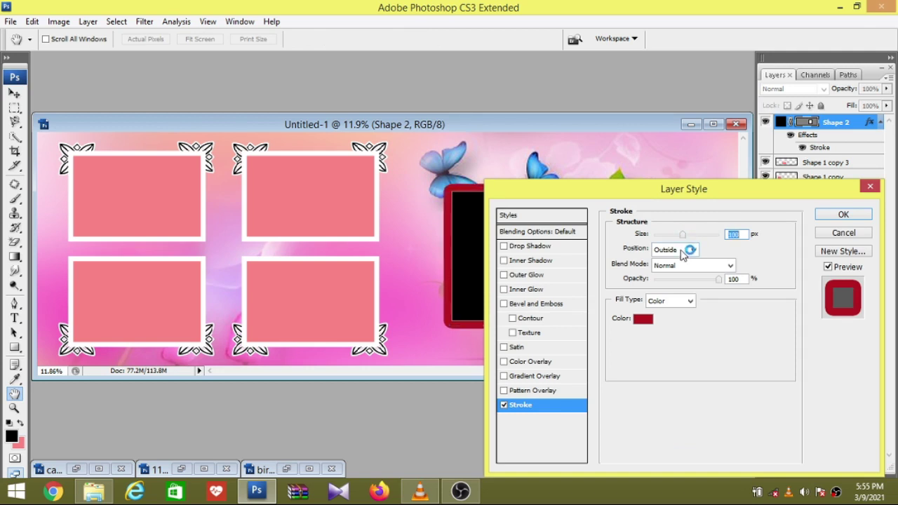
click(686, 249)
click(674, 272)
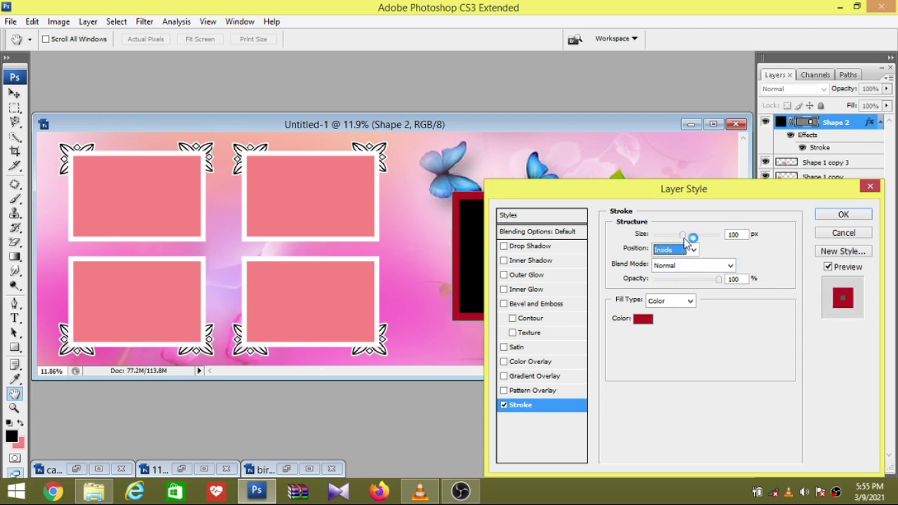
drag(685, 240, 687, 238)
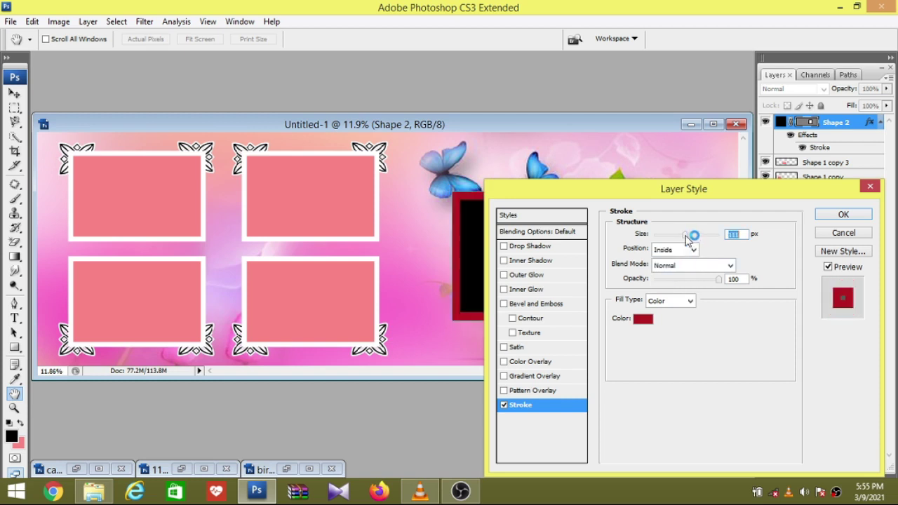
click(843, 214)
drag(551, 285, 556, 262)
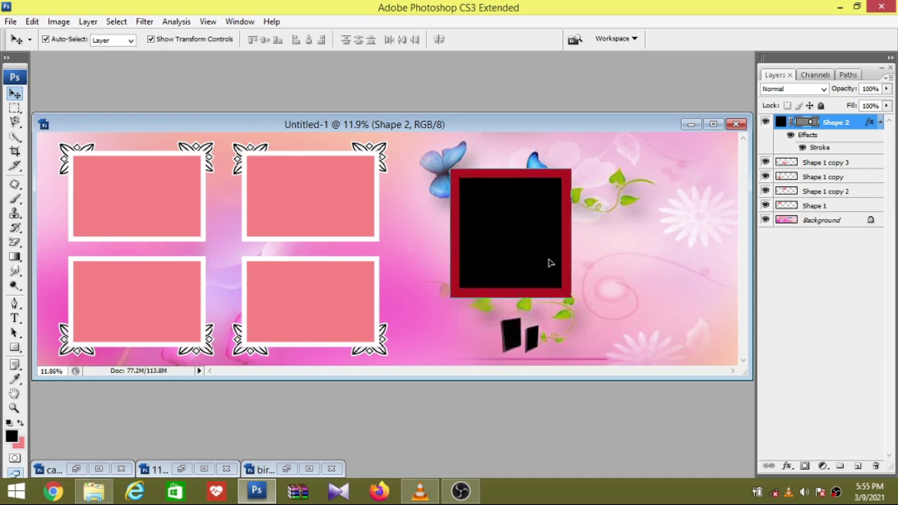
Step: Thin the red border slightly and enlarge the frame from its bottom-right corner
click(787, 466)
mouse_move(699, 234)
mouse_down()
mouse_move(679, 238)
mouse_move(689, 237)
mouse_up()
click(844, 214)
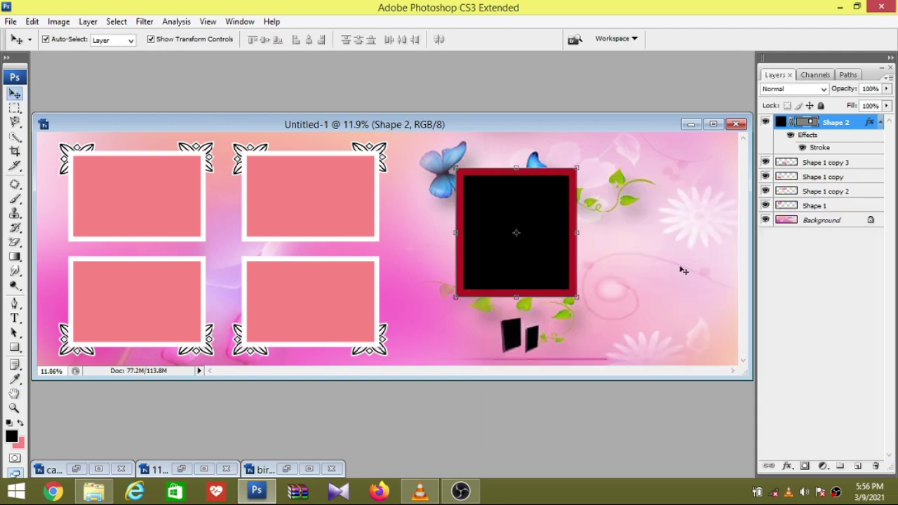
drag(576, 297, 589, 331)
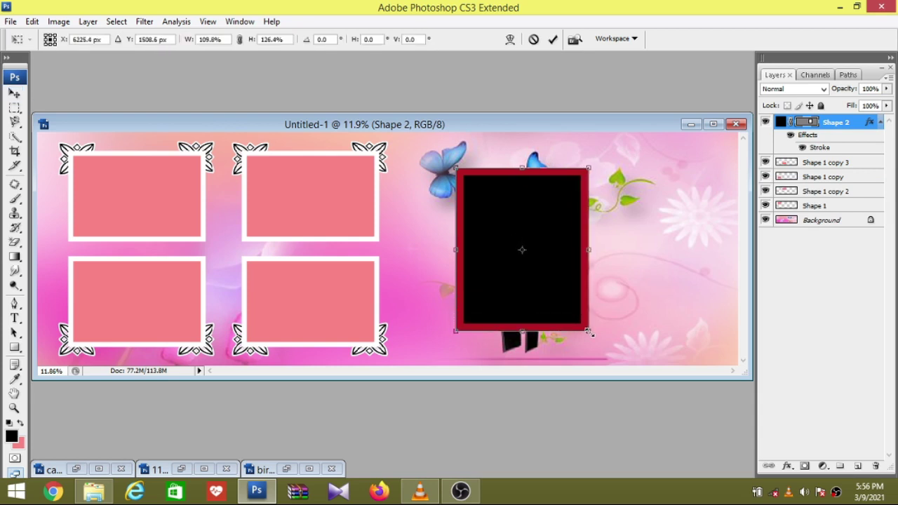
click(14, 93)
click(403, 195)
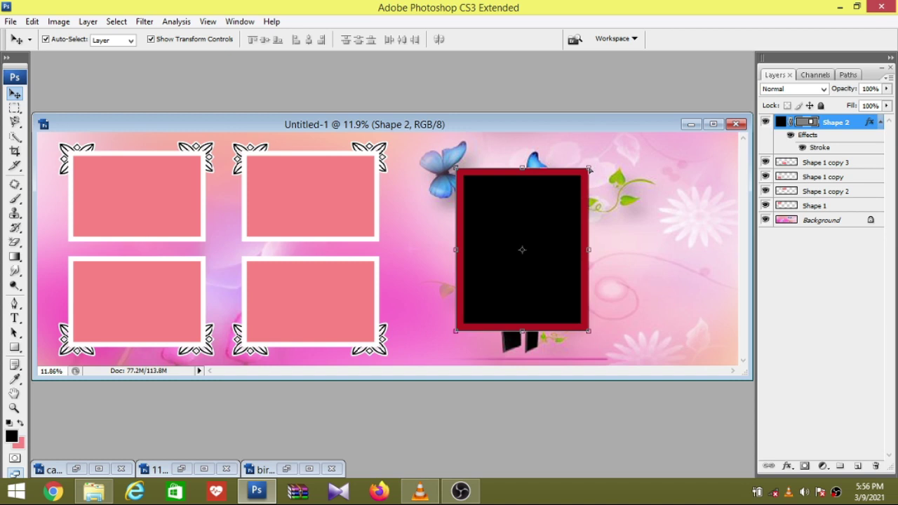
Step: Skew the frame by lowering its top-right and raising its bottom-right corner
drag(589, 170, 590, 202)
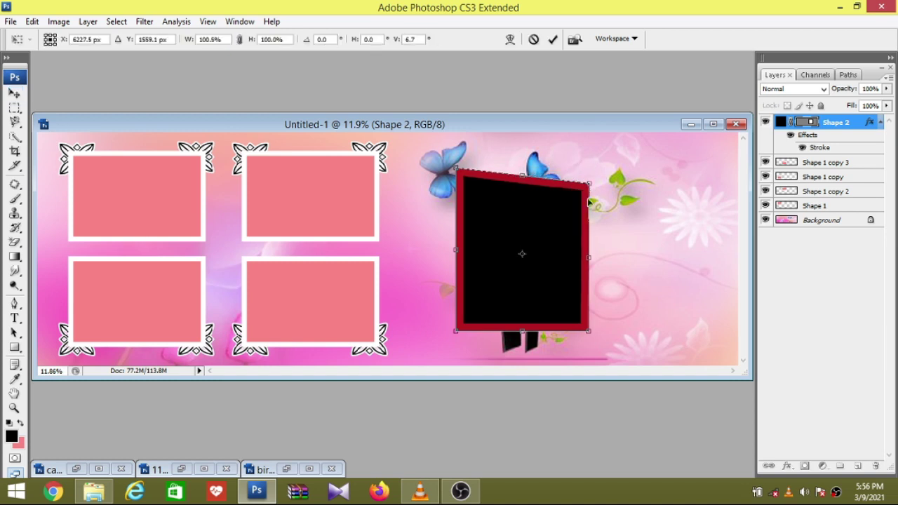
drag(590, 332, 588, 320)
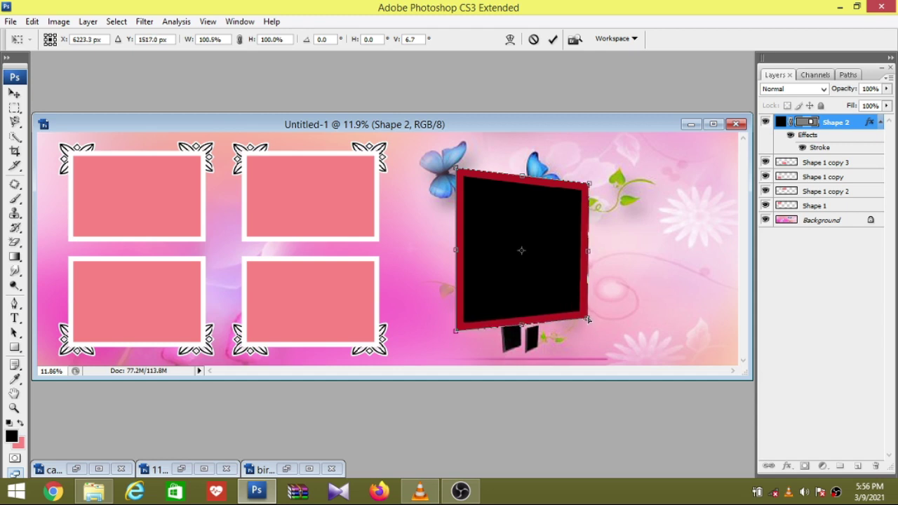
click(15, 93)
key(Return)
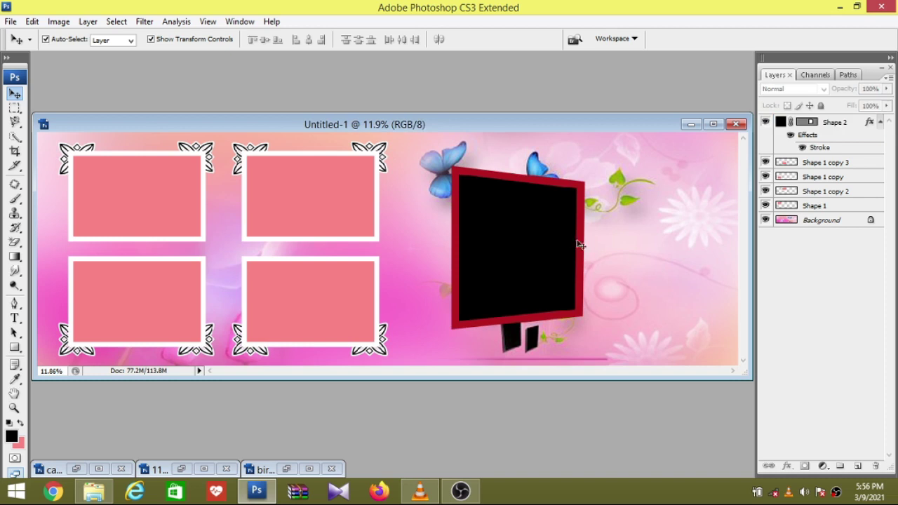
Step: Narrow the tilted frame to about 96% width and deselect it
click(572, 241)
drag(587, 245, 581, 246)
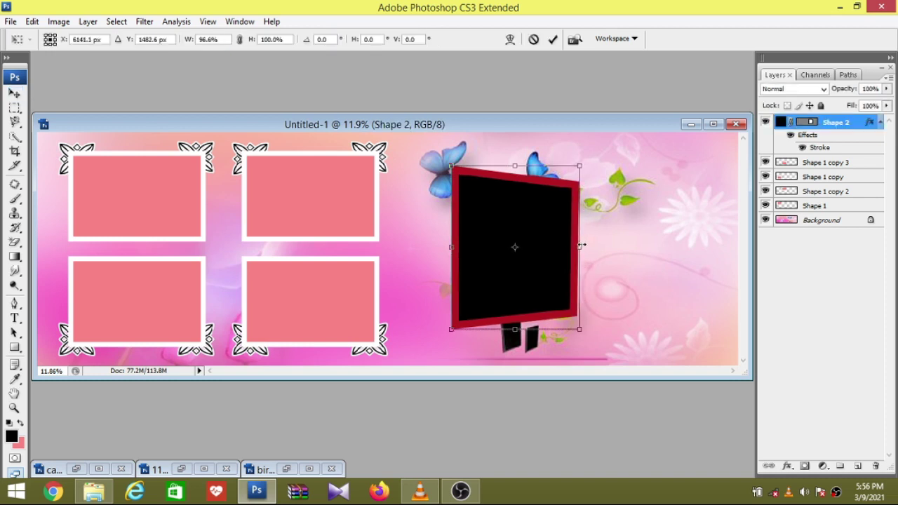
click(14, 93)
click(393, 195)
click(627, 253)
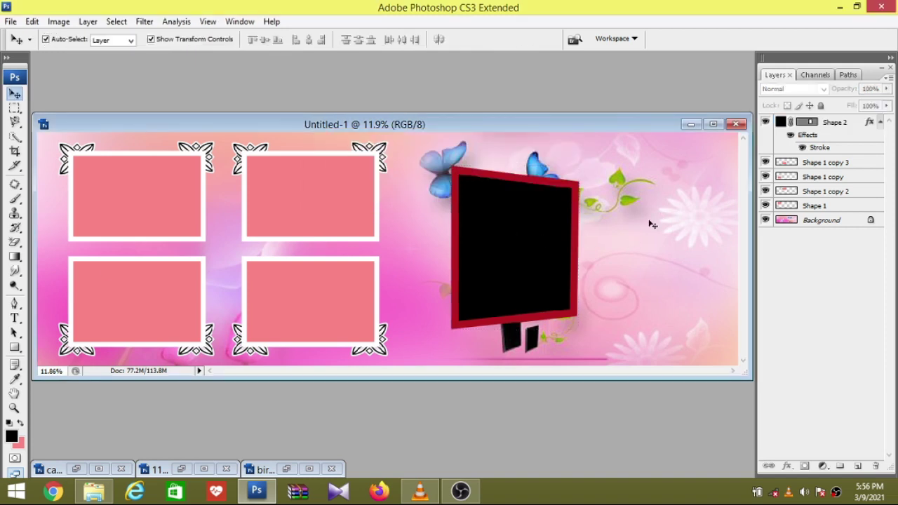
Step: Draw a new black rectangle, Shape 3, at the far right and widen it to 134.6%
click(14, 347)
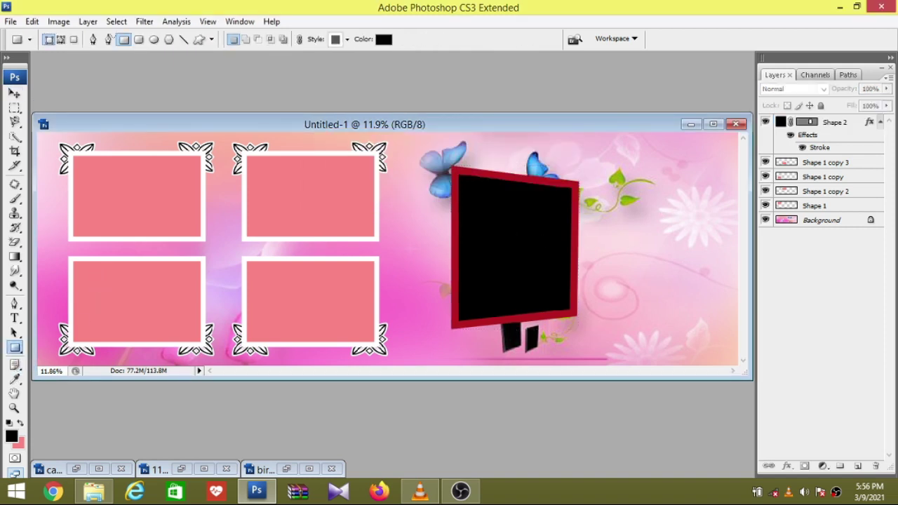
drag(628, 184, 716, 321)
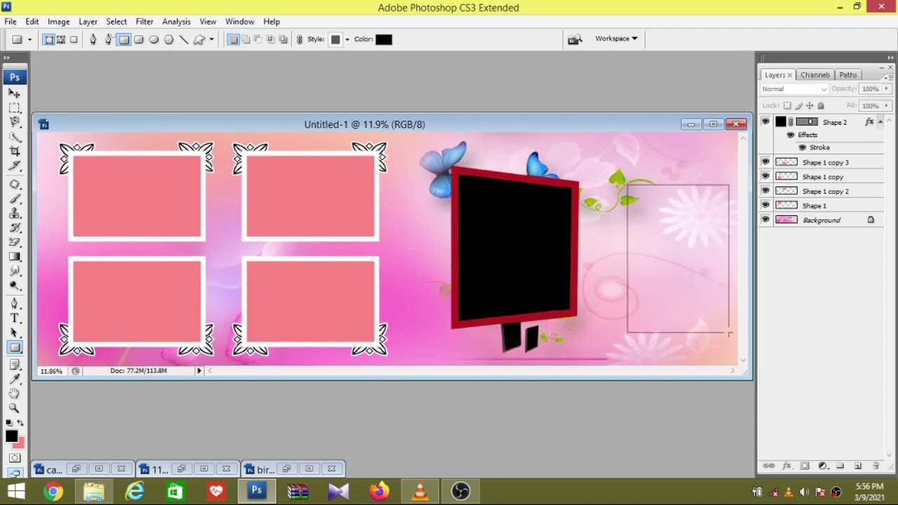
drag(716, 321, 731, 336)
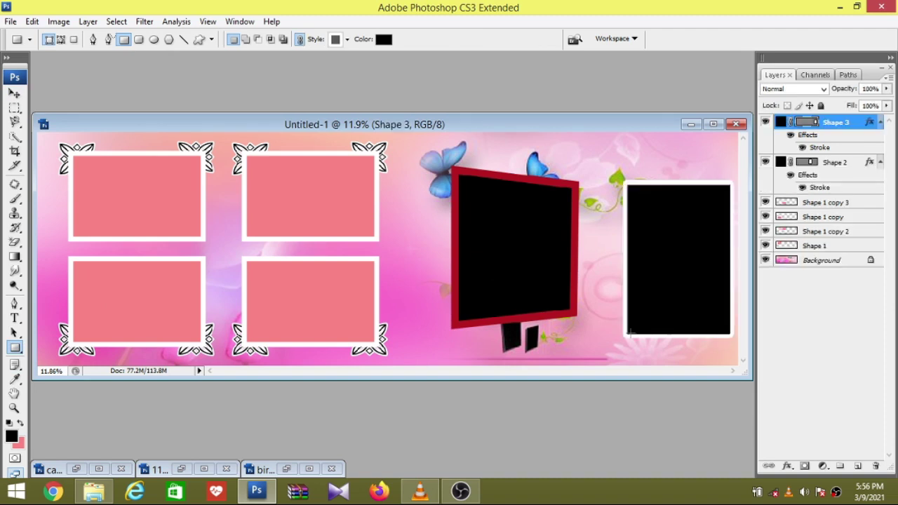
click(14, 94)
drag(629, 334, 594, 330)
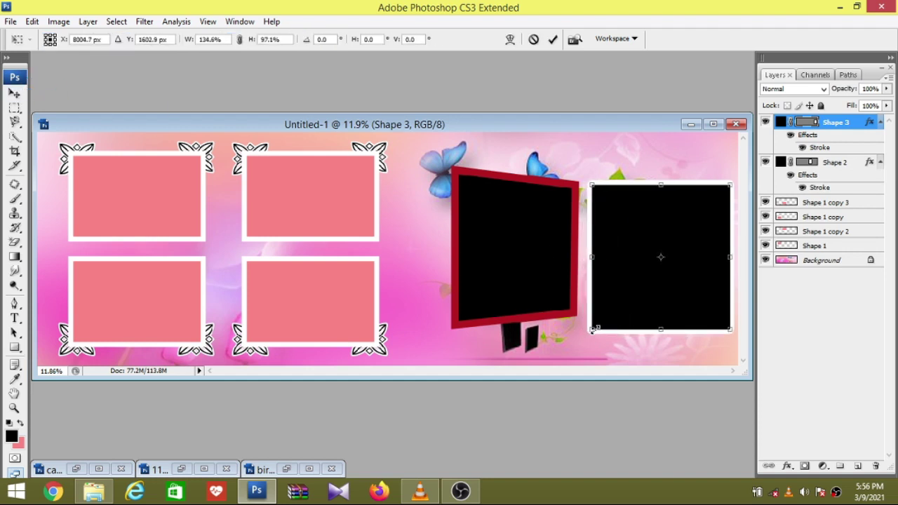
click(14, 93)
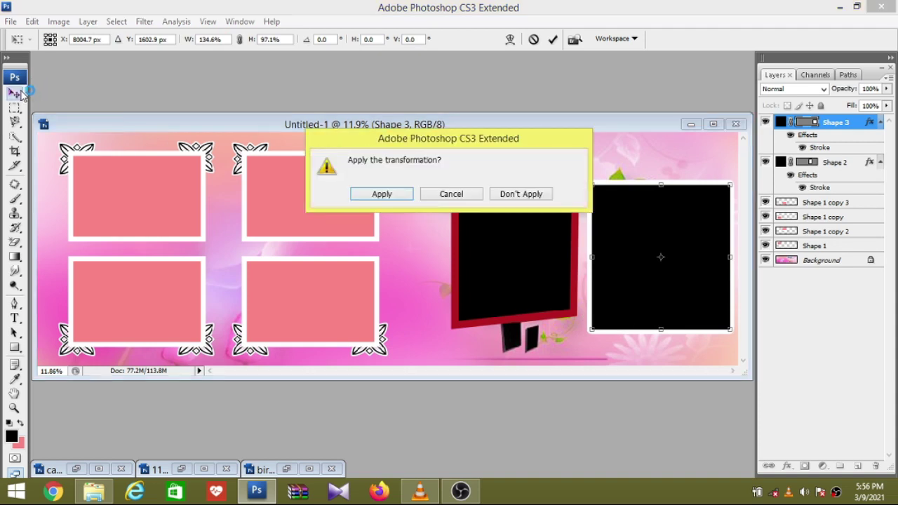
click(372, 197)
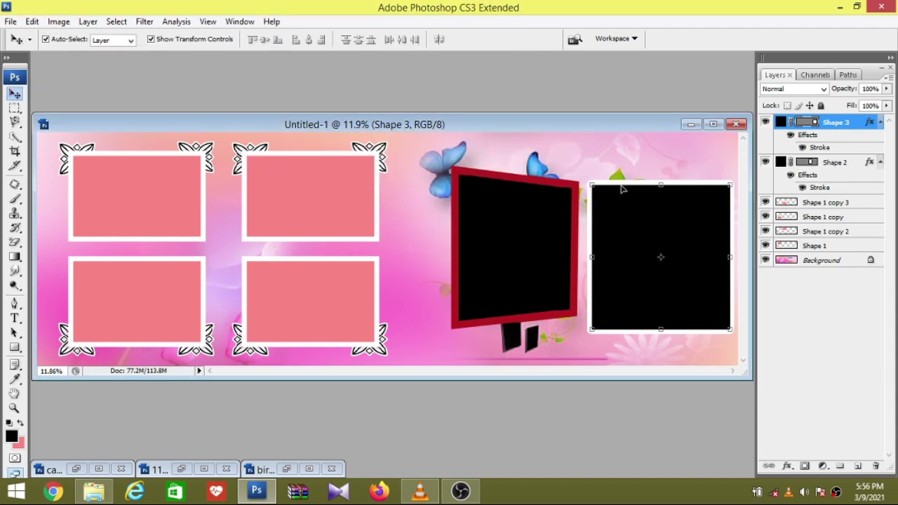
Step: Add an inside stroke in crimson c40f24 to the right black frame
click(787, 466)
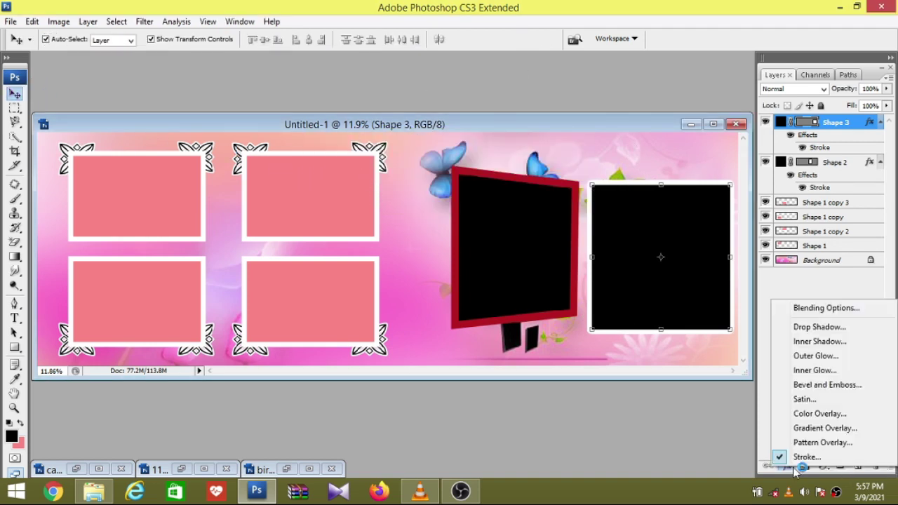
click(788, 454)
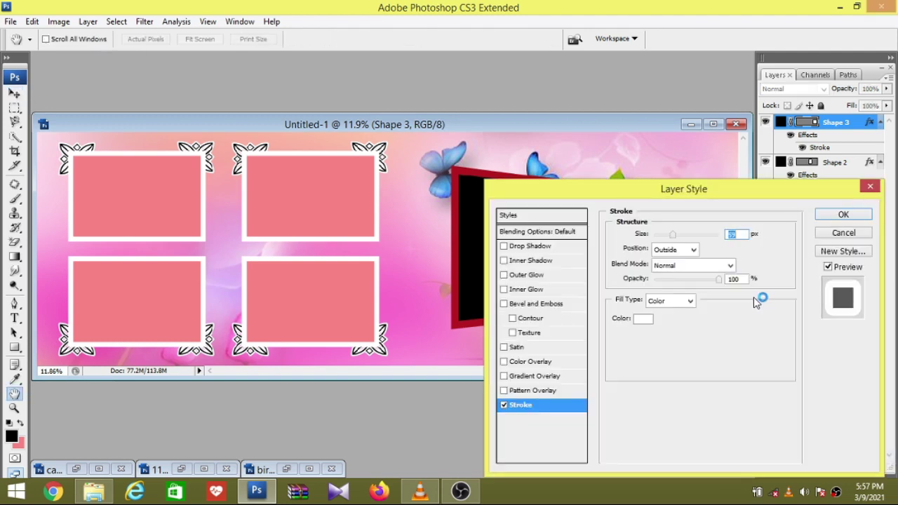
click(671, 251)
click(667, 274)
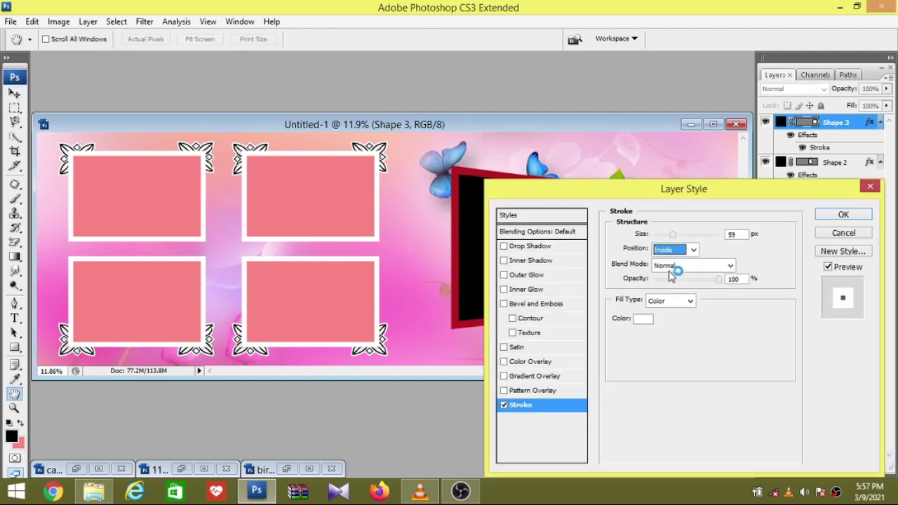
click(644, 320)
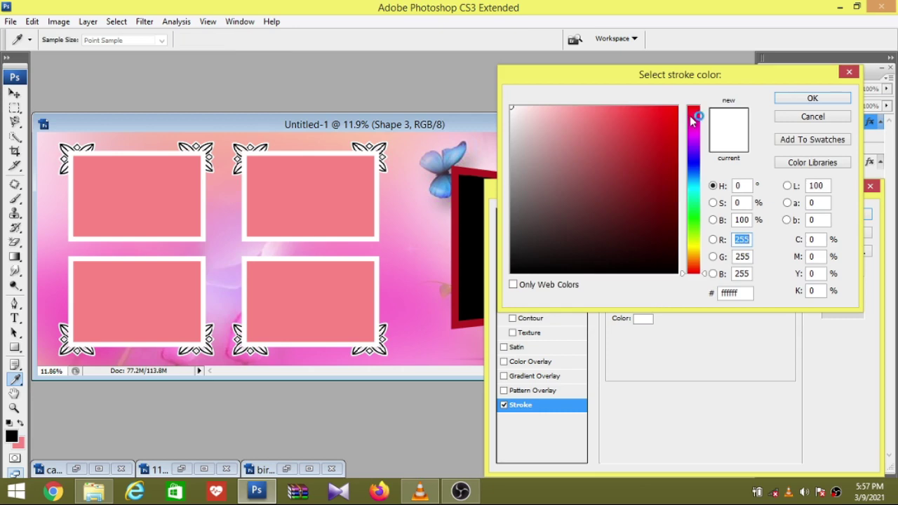
click(666, 144)
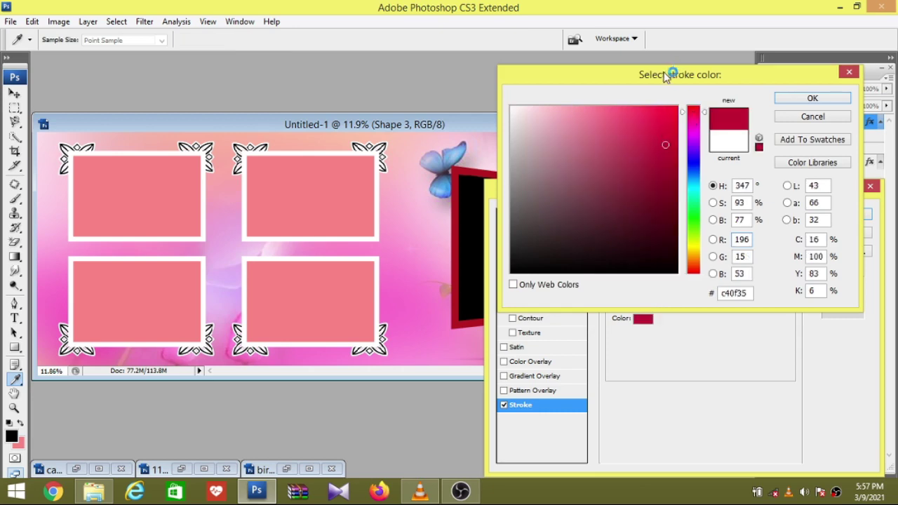
drag(667, 75, 674, 253)
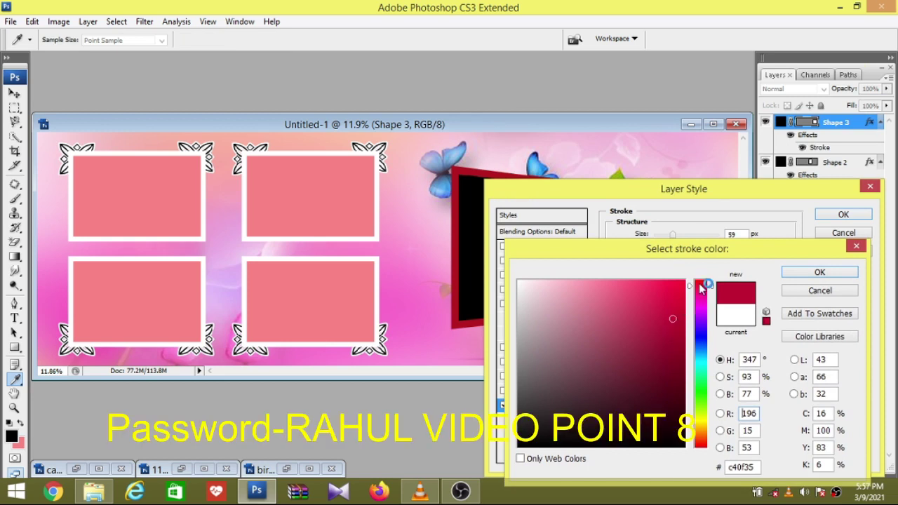
click(701, 281)
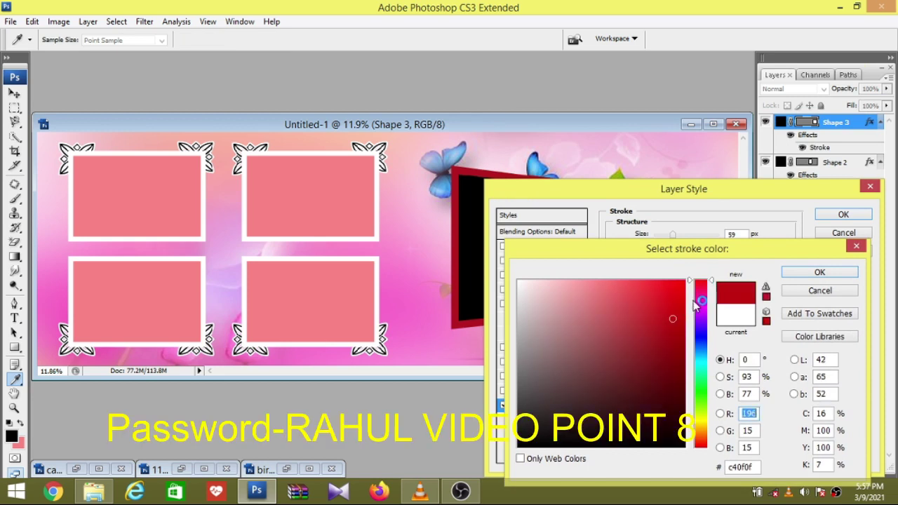
click(701, 284)
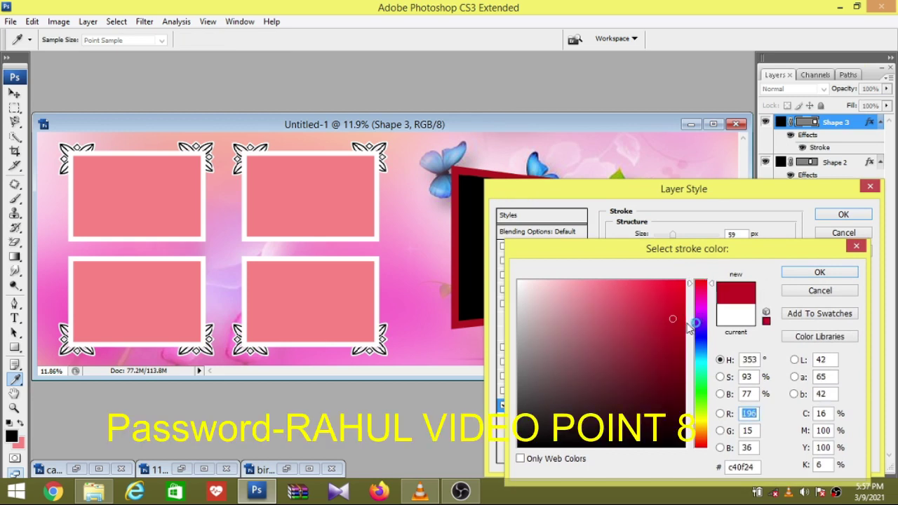
click(807, 275)
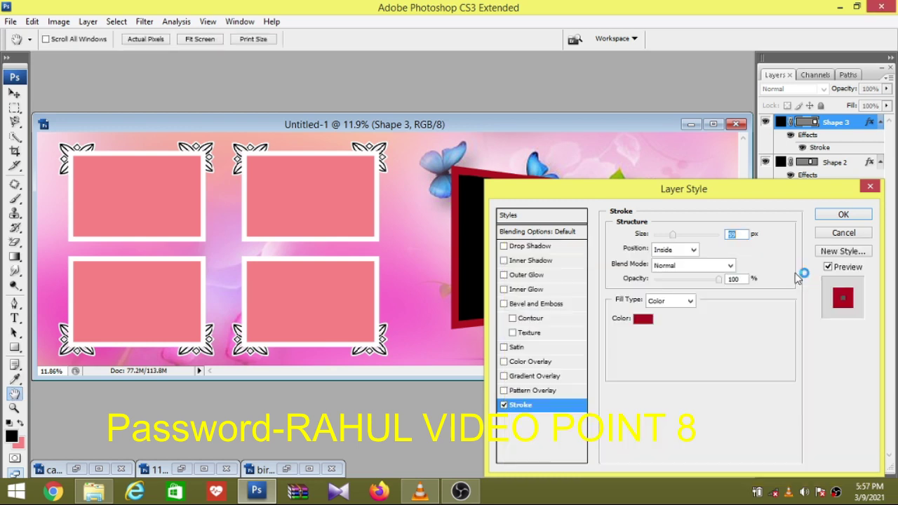
click(829, 216)
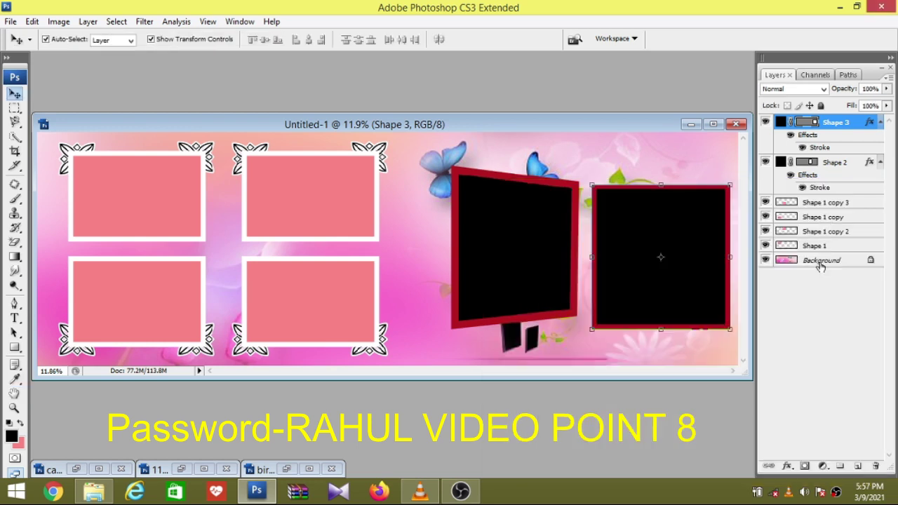
Step: Increase the right frame's red stroke size to make it thick
click(787, 466)
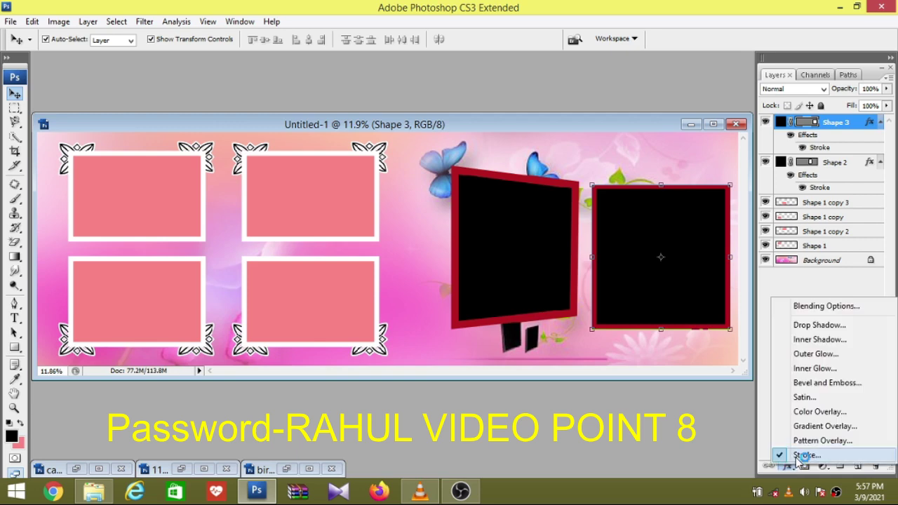
drag(694, 189, 299, 167)
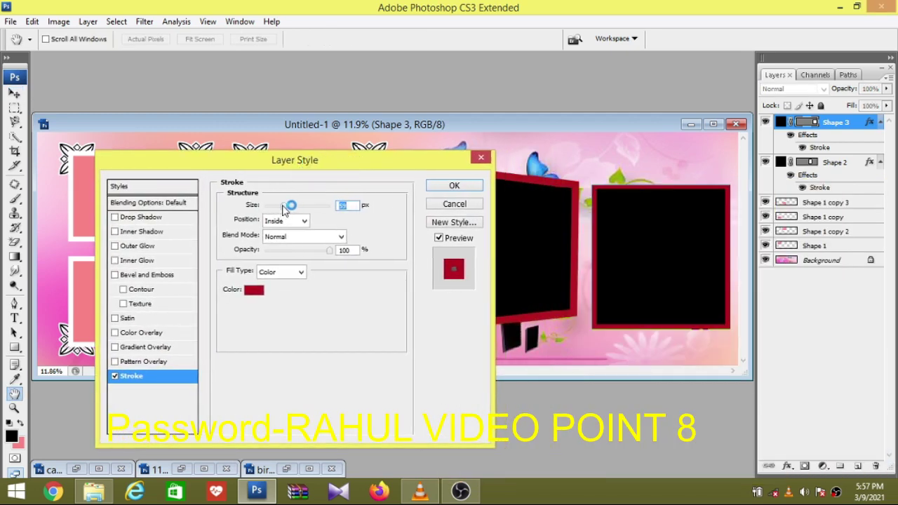
drag(284, 211, 295, 213)
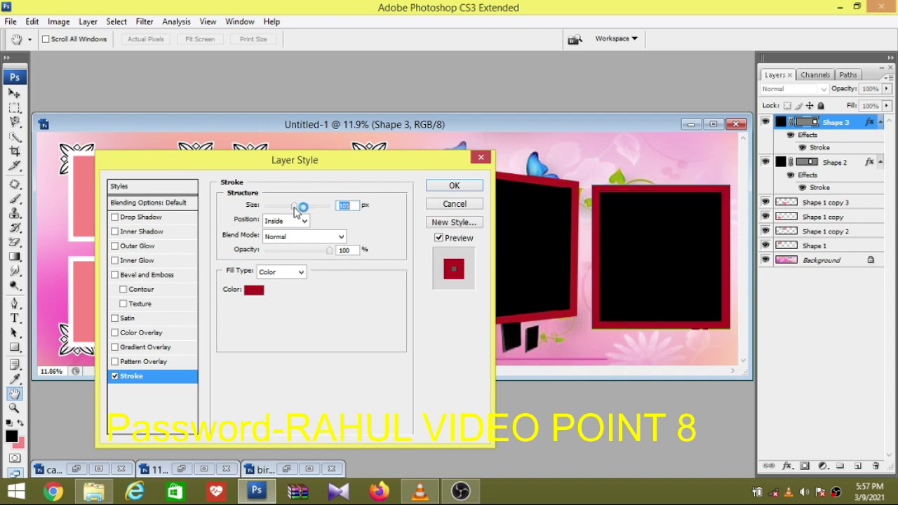
click(454, 185)
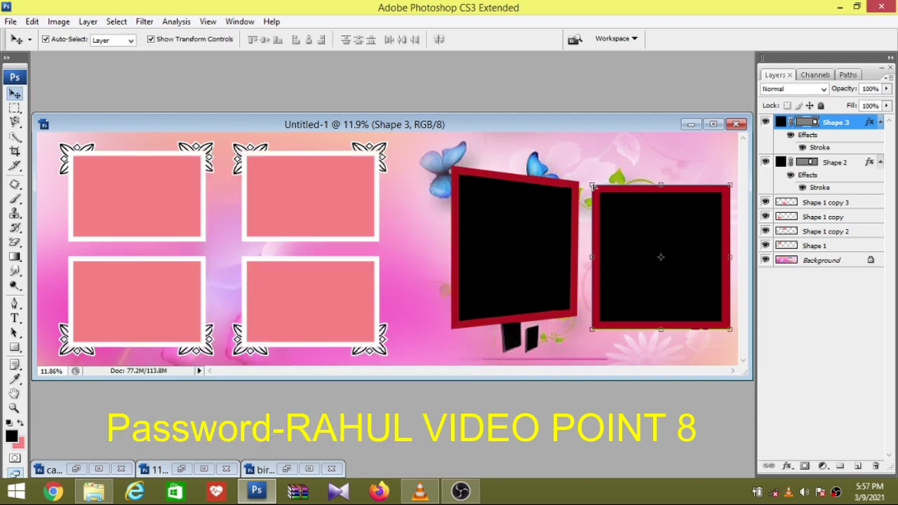
Step: Skew the right frame's corners into a perspective tilt facing the left frame, then apply and deselect
drag(593, 188, 602, 194)
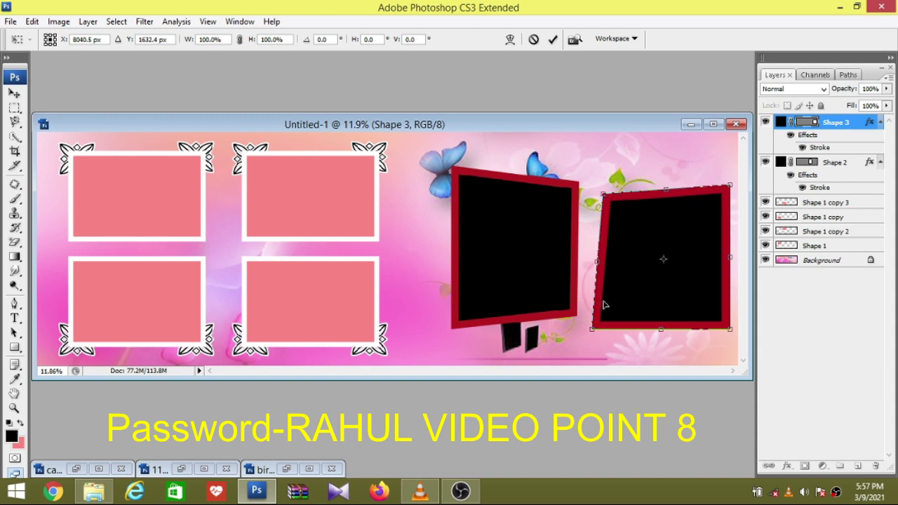
drag(596, 330, 607, 317)
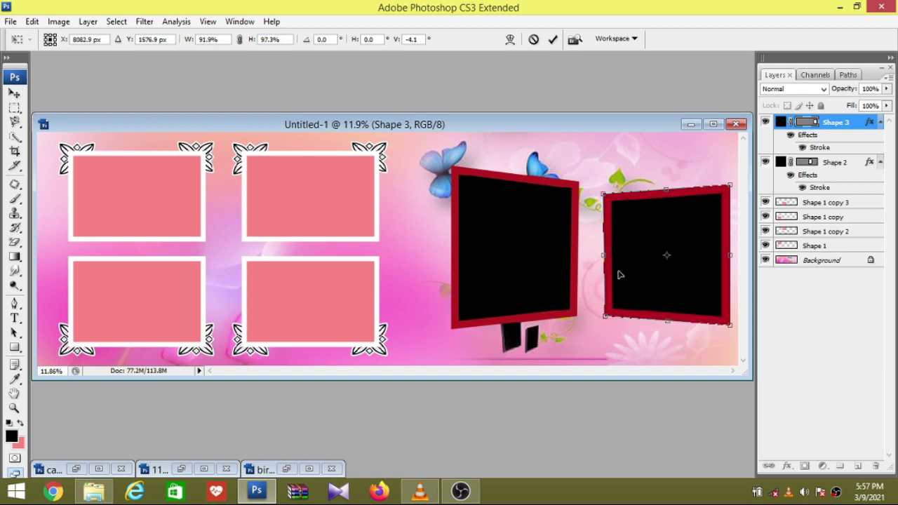
drag(730, 183, 732, 169)
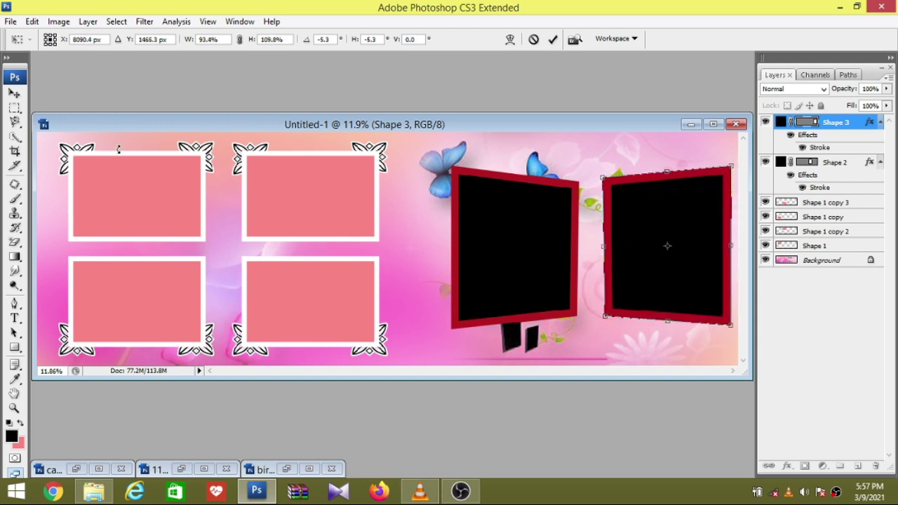
click(14, 93)
click(384, 197)
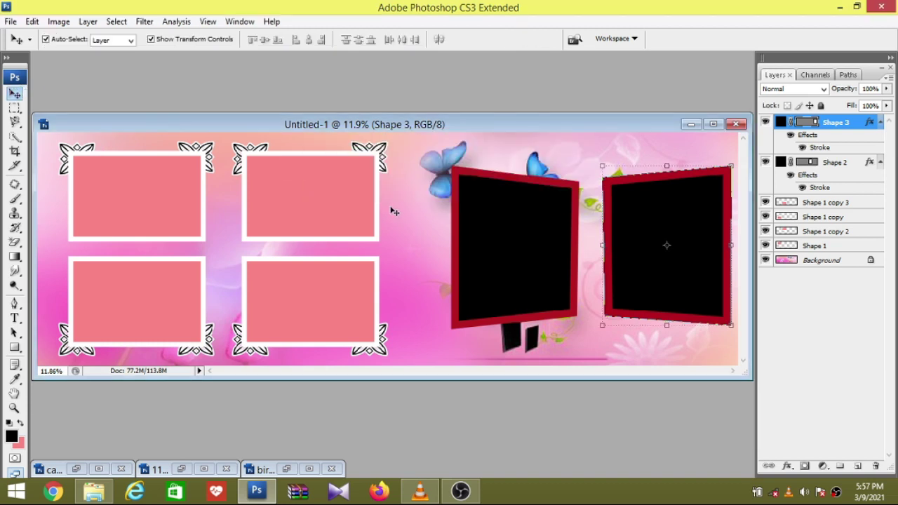
click(581, 345)
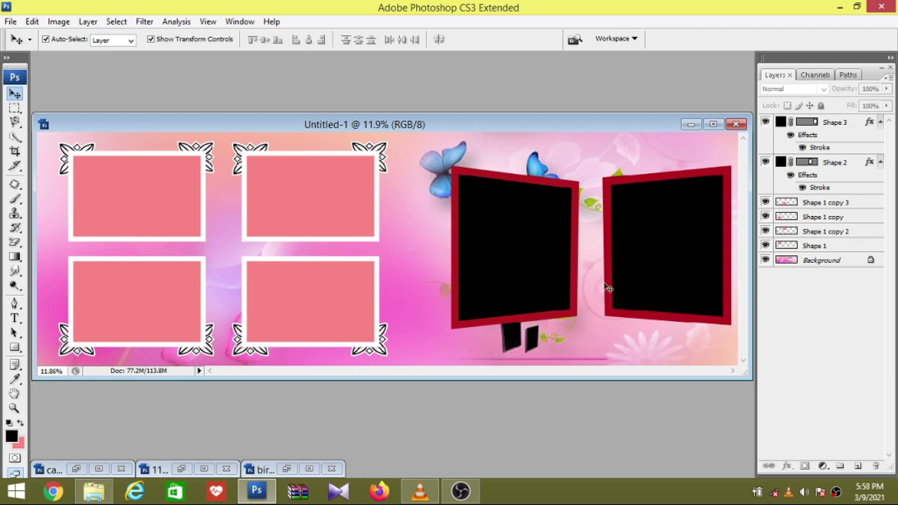
Step: Nudge the right tilted frame slightly down and to the left
click(666, 280)
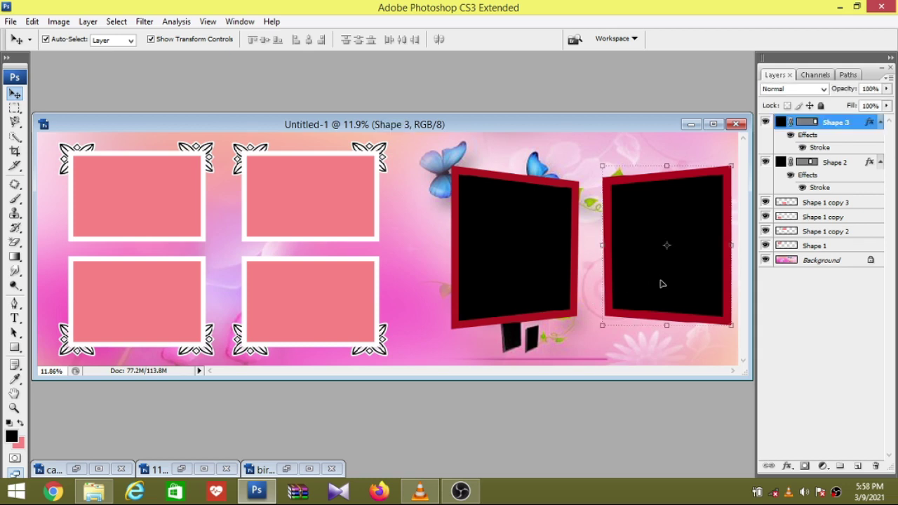
key(Down)
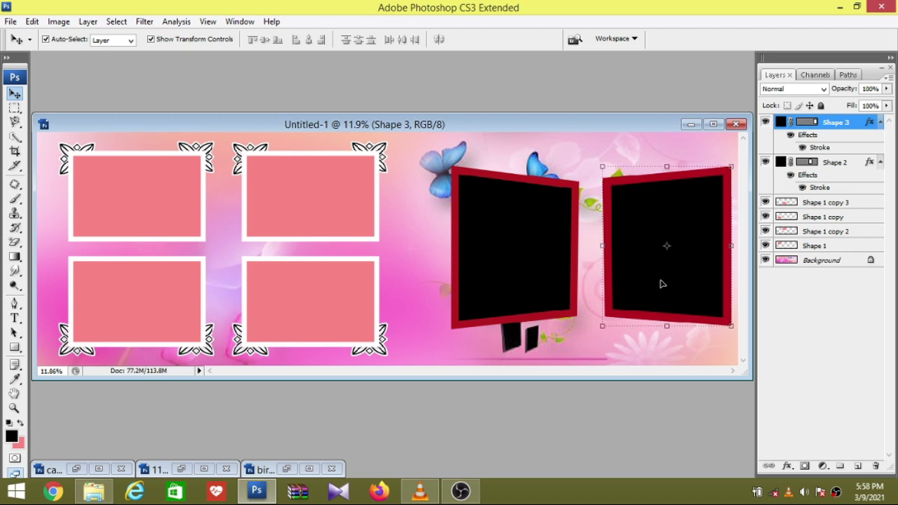
key(shift+Left)
key(shift+Left)
key(shift+Left)
key(shift+Left)
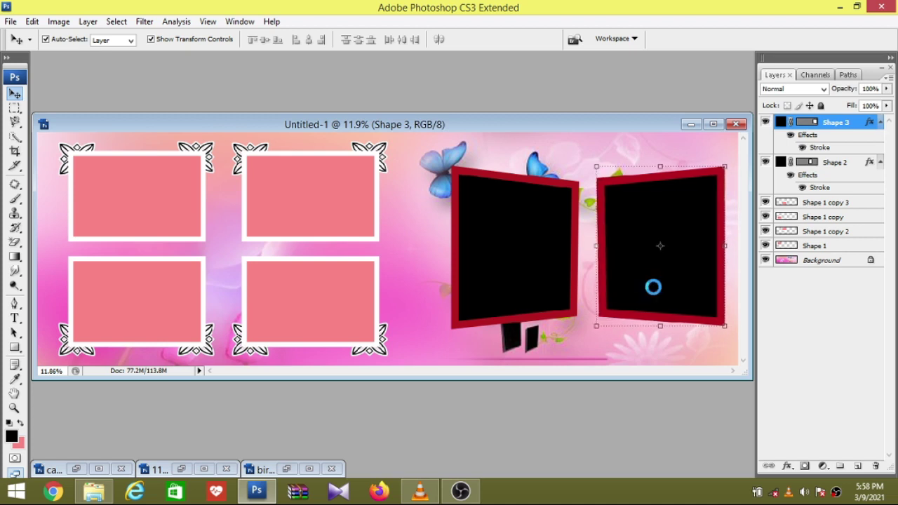
key(shift+Left)
key(shift+Left)
key(shift+Left)
key(shift+Left)
key(shift+Left)
key(shift+Left)
key(shift+Left)
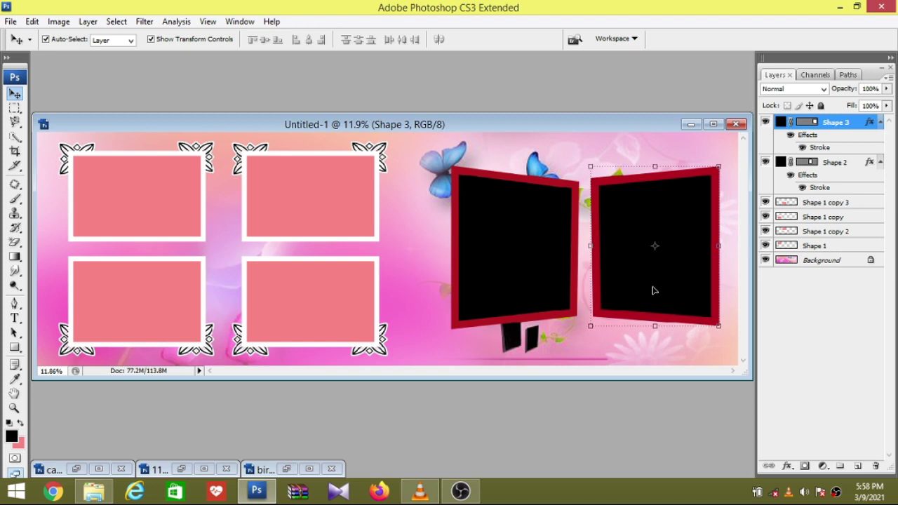
Step: Nudge the left tilted frame further to the left
click(519, 275)
key(Left)
key(Left)
key(Left)
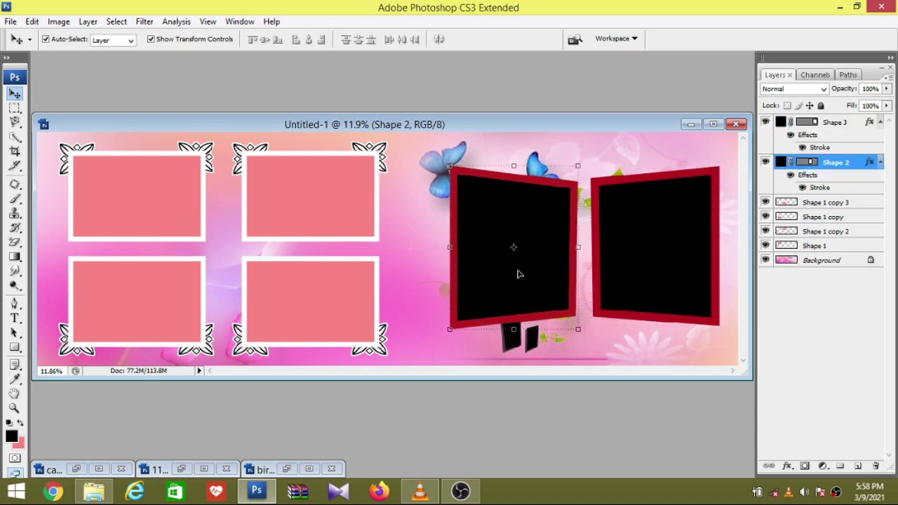
key(shift+Left)
key(shift+Left)
key(shift+Left)
key(shift+Left)
key(shift+Left)
key(shift+Left)
key(shift+Left)
key(shift+Left)
key(shift+Left)
key(shift+Left)
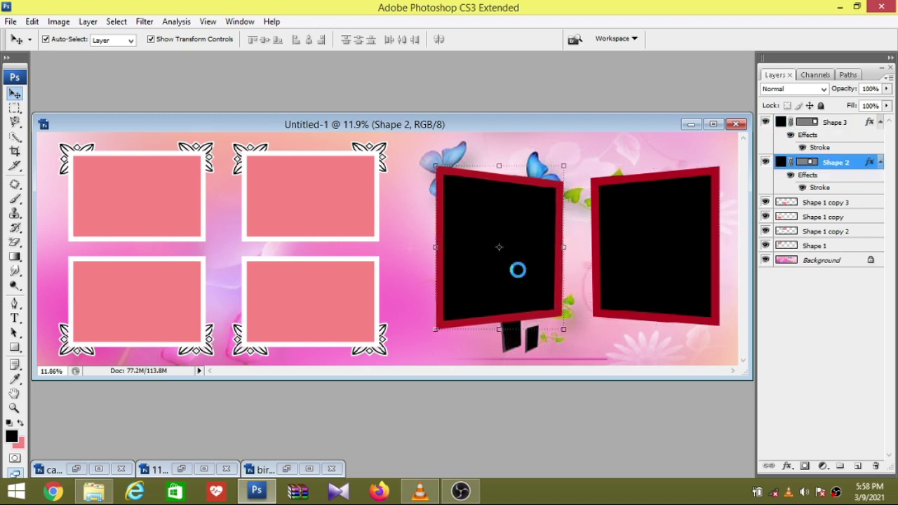
key(shift+Left)
key(shift+Left)
key(shift+Left)
key(shift+Left)
key(shift+Left)
key(shift+Left)
key(shift+Left)
key(shift+Left)
key(shift+Left)
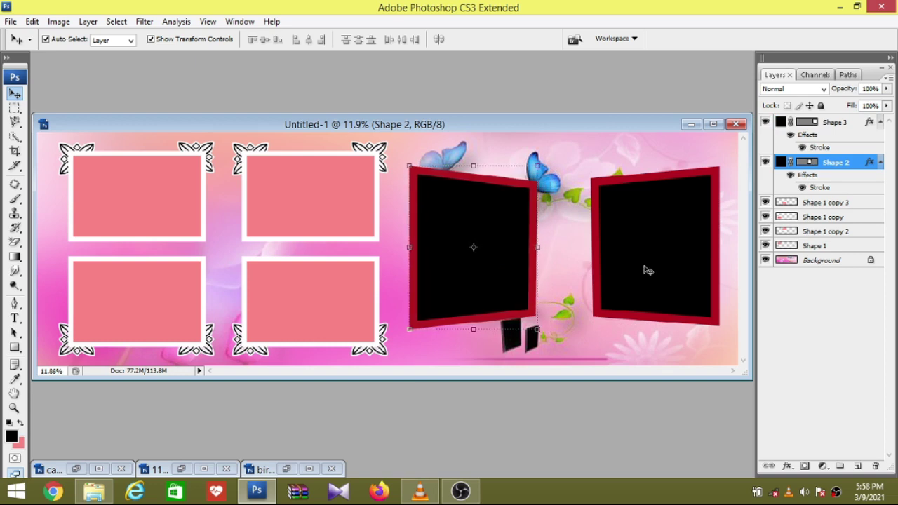
Step: Shift the right tilted frame back to the right to widen the gap
click(686, 273)
key(shift+Right)
key(shift+Right)
key(shift+Right)
key(shift+Right)
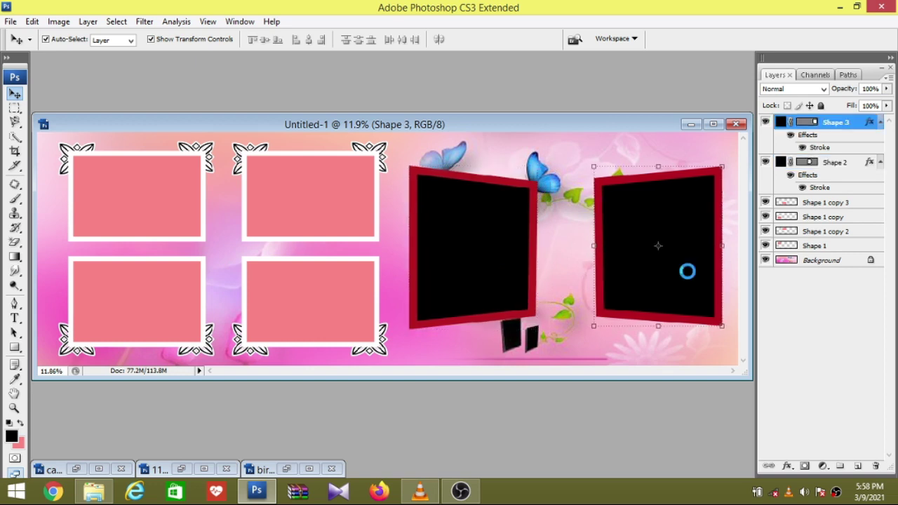
key(shift+Right)
key(shift+Right)
key(shift+Right)
key(shift+Right)
key(shift+Right)
key(shift+Right)
key(shift+Right)
key(shift+Right)
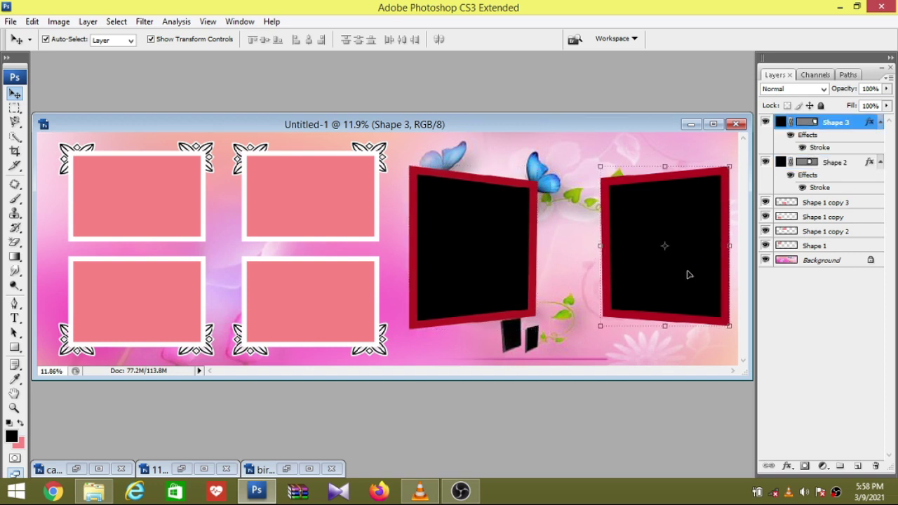
key(shift+Right)
click(464, 261)
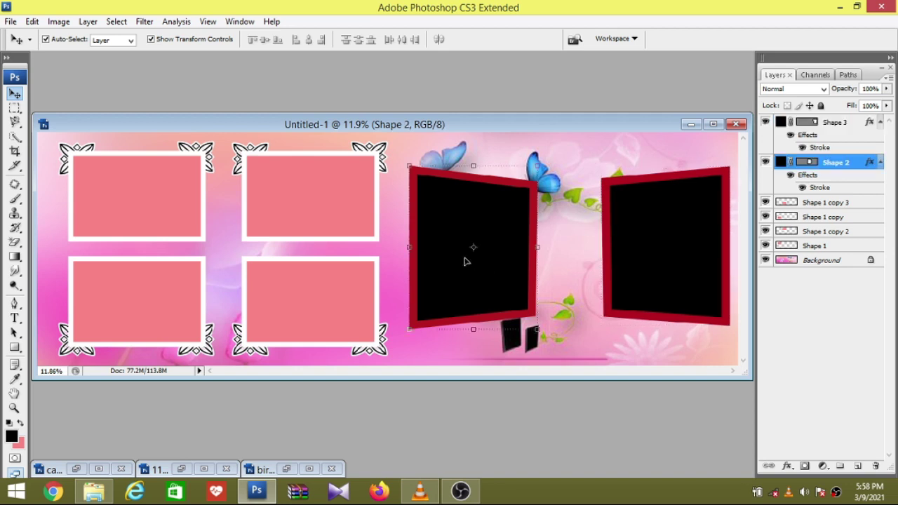
Step: Nudge the left frame further left and shrink it to 94.4% × 96% from its top-left corner
key(shift+Left)
key(shift+Left)
key(shift+Left)
key(shift+Left)
key(shift+Left)
key(shift+Left)
key(shift+Left)
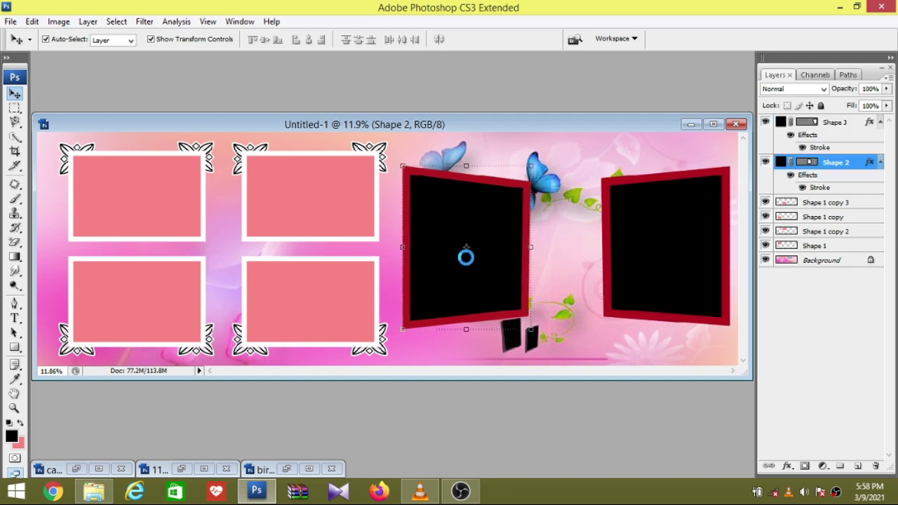
key(shift+Left)
key(shift+Left)
key(shift+Left)
click(580, 166)
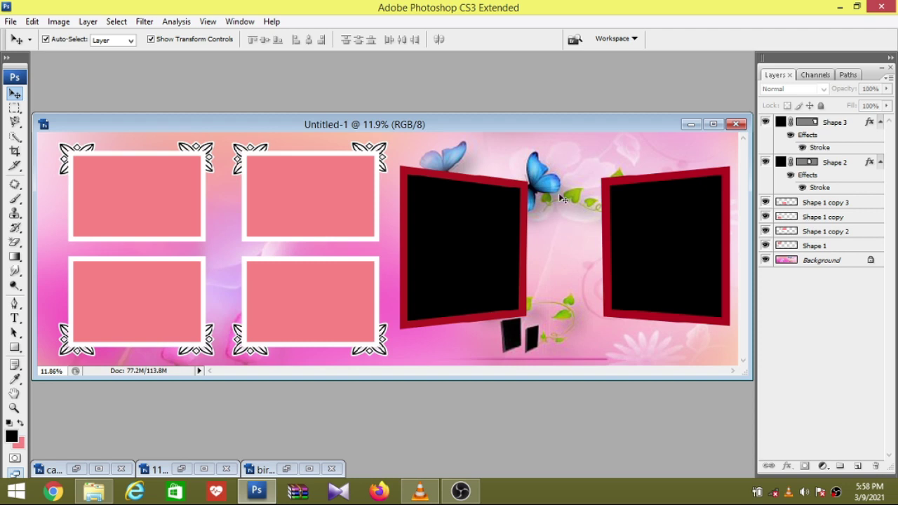
click(469, 209)
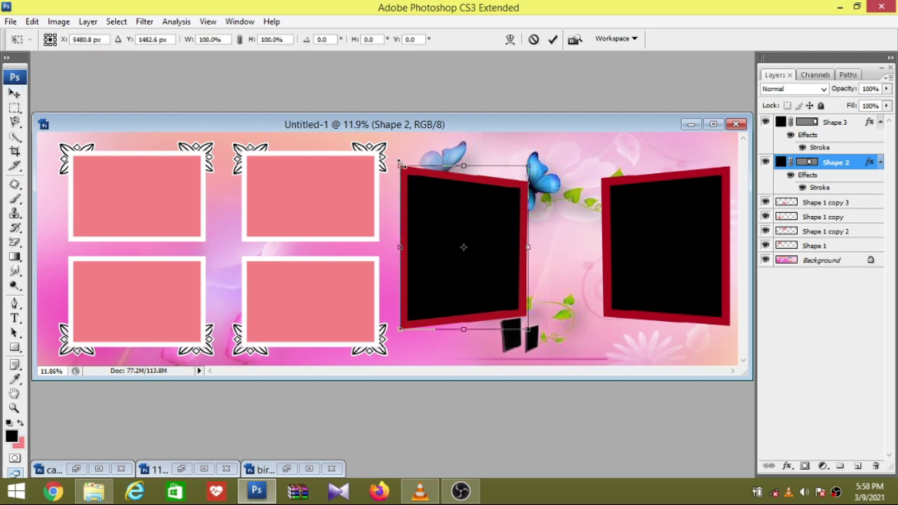
drag(398, 163, 406, 169)
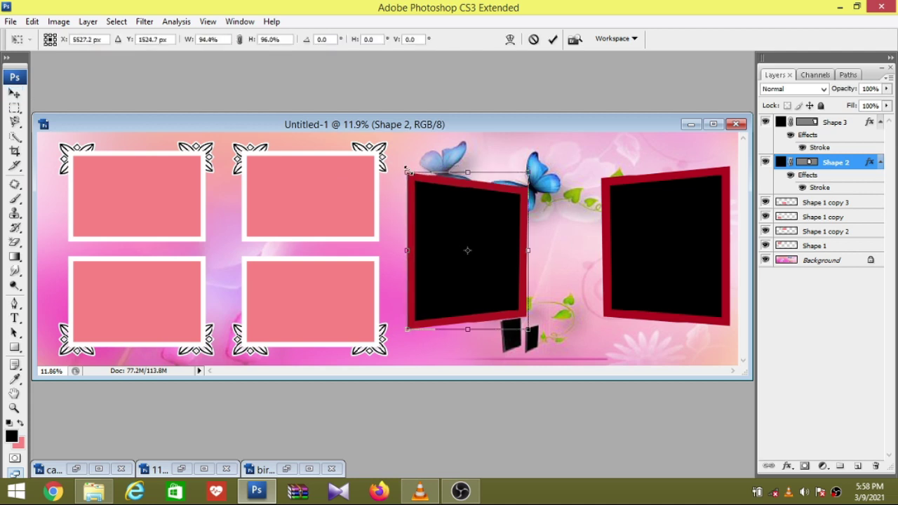
click(15, 93)
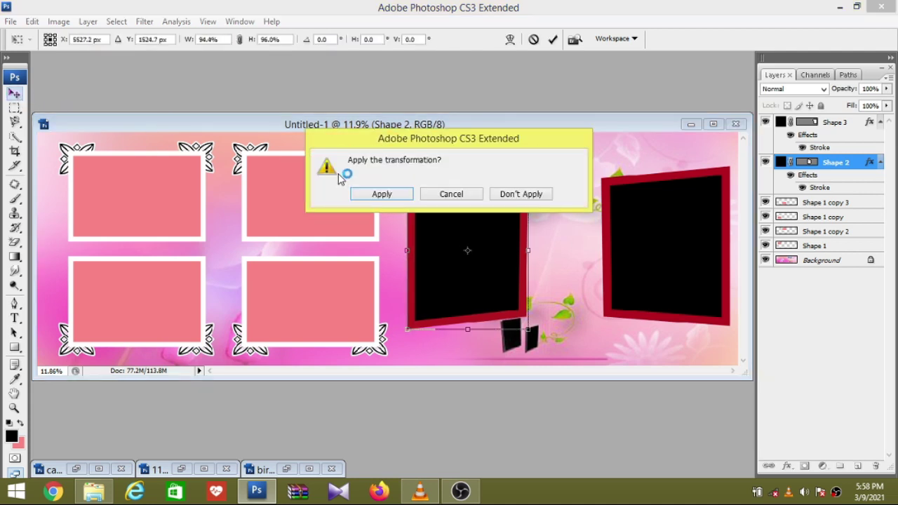
click(362, 193)
Step: Shrink the right frame to 97.4% × 96.3% from its top-right corner
click(719, 226)
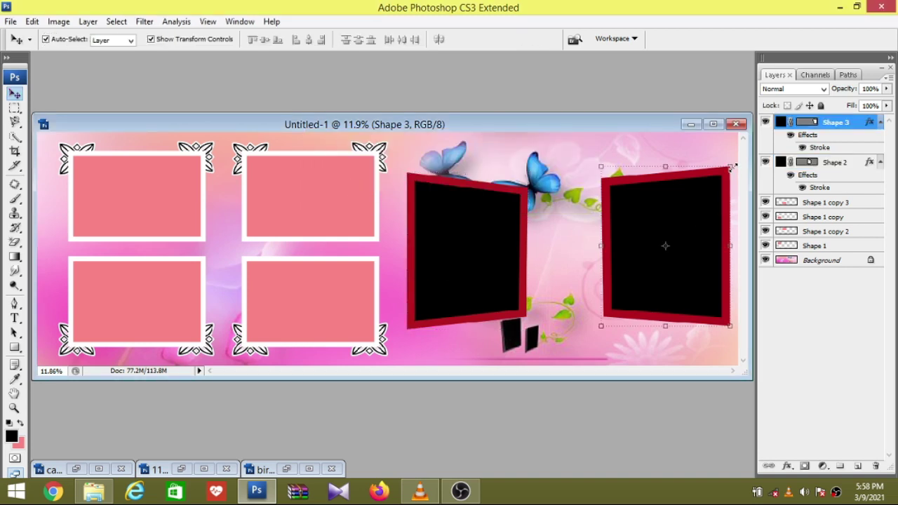
drag(731, 166, 727, 172)
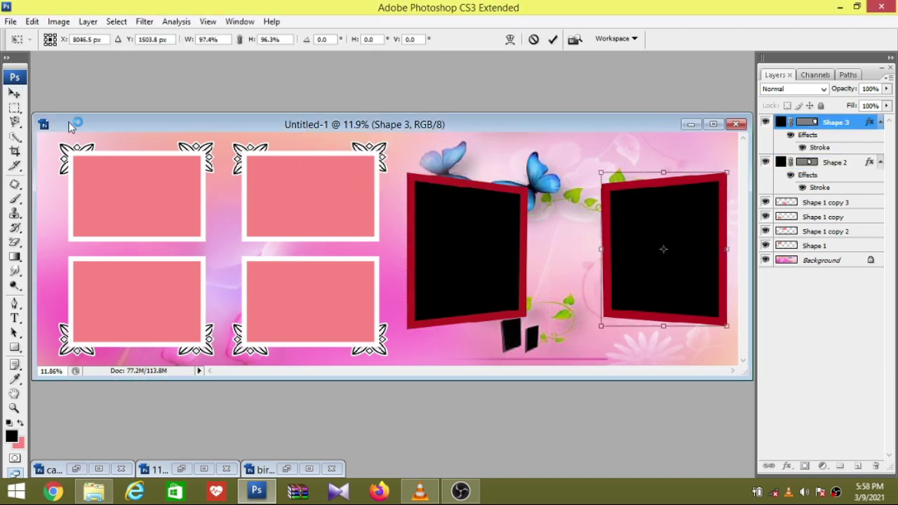
click(14, 93)
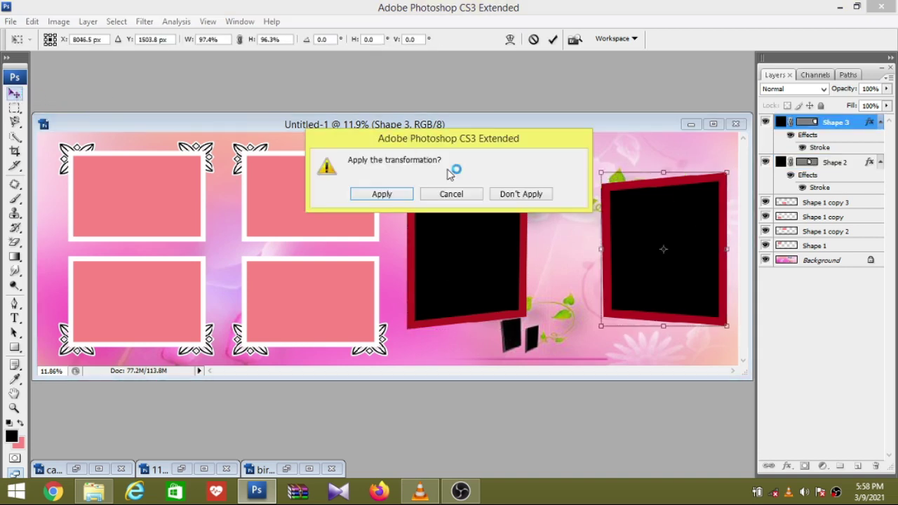
click(394, 196)
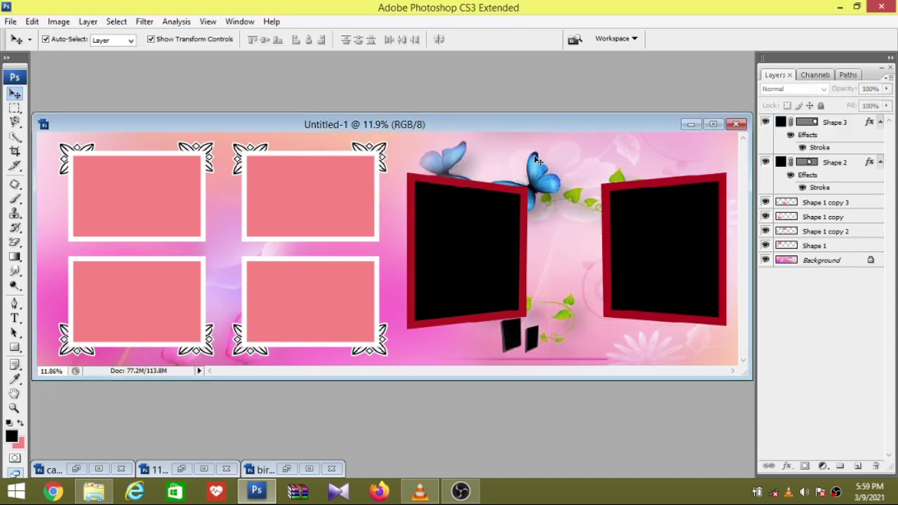
Step: Select the Custom Shape Tool with the half-note shape from the shape library
click(15, 347)
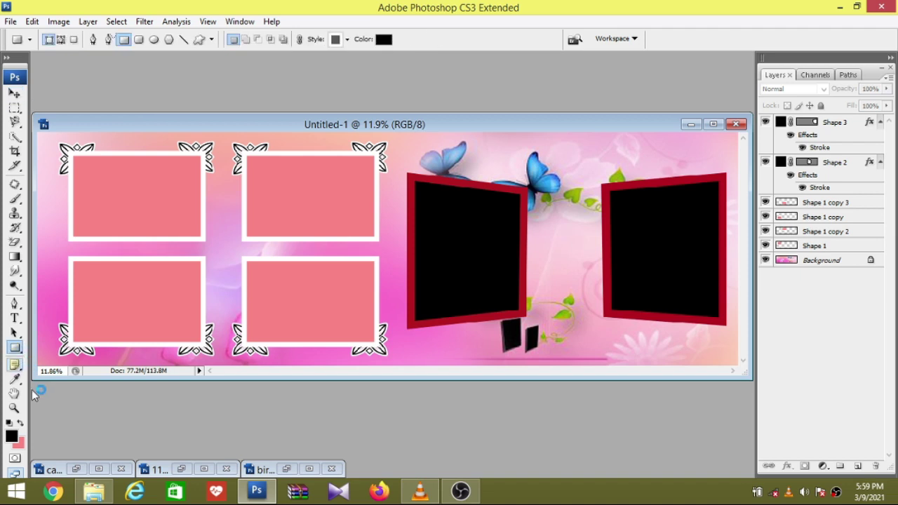
click(16, 349)
click(74, 409)
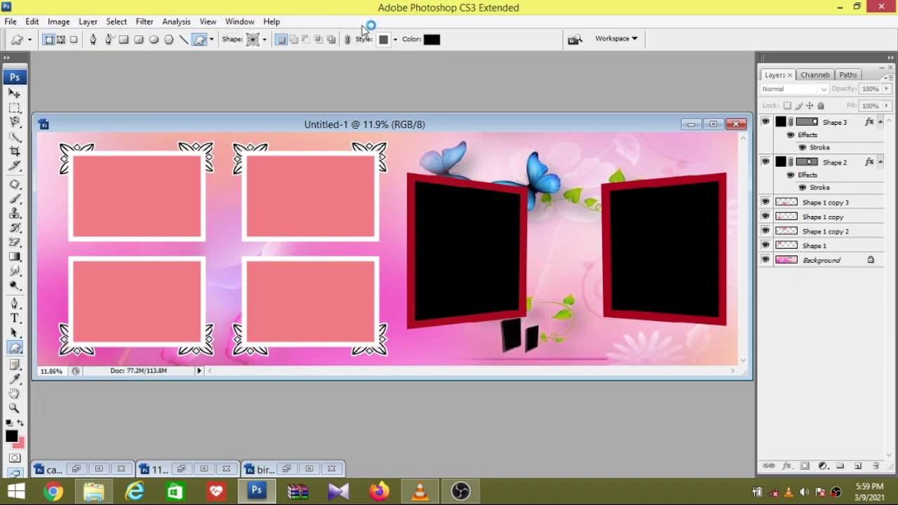
click(265, 42)
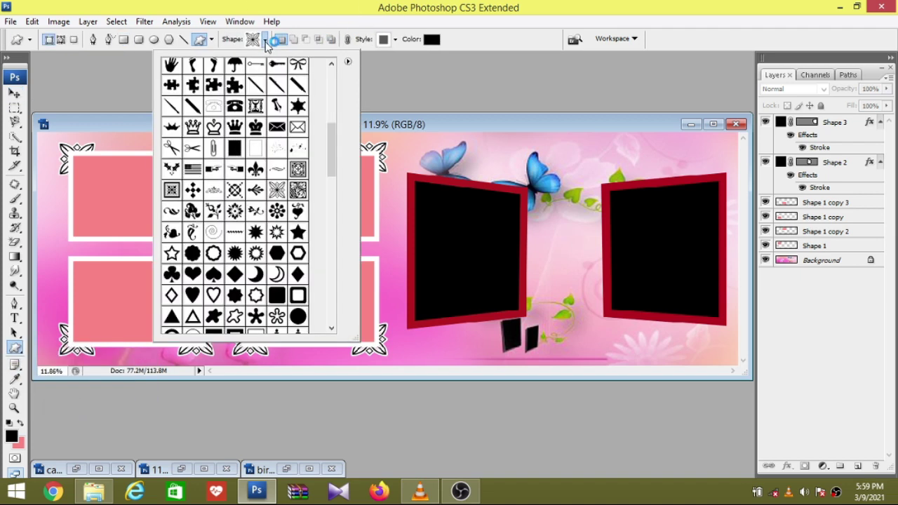
scroll(284, 210, down, 3)
scroll(284, 210, down, 3)
scroll(283, 211, down, 2)
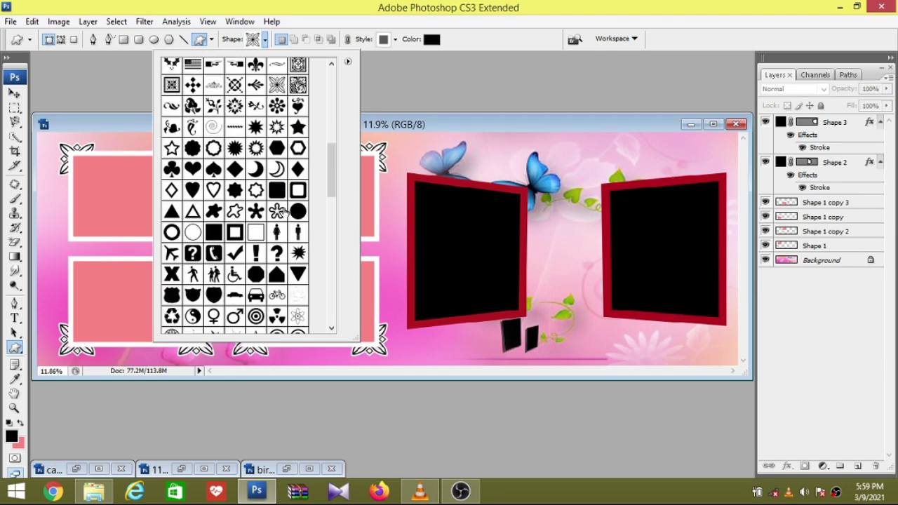
scroll(283, 210, down, 2)
scroll(283, 211, down, 3)
scroll(284, 210, down, 4)
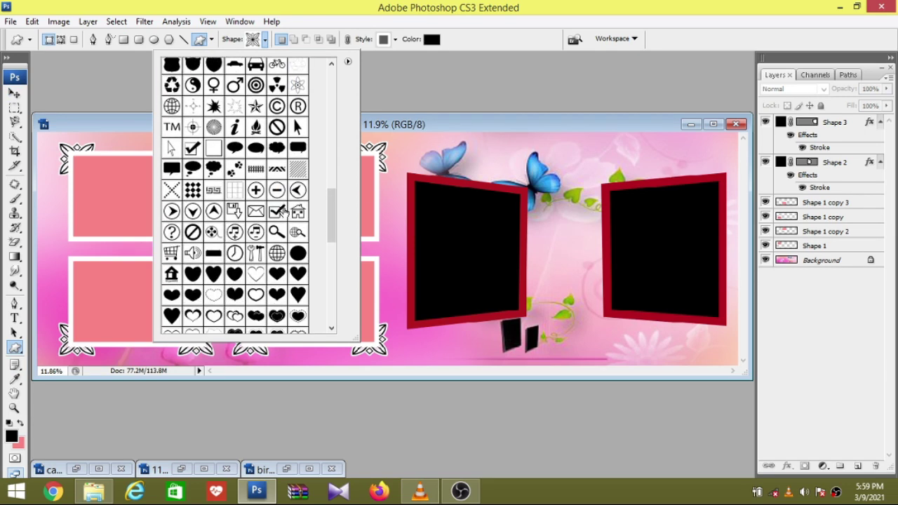
scroll(283, 210, down, 4)
scroll(283, 210, down, 3)
scroll(283, 211, down, 2)
scroll(283, 211, down, 4)
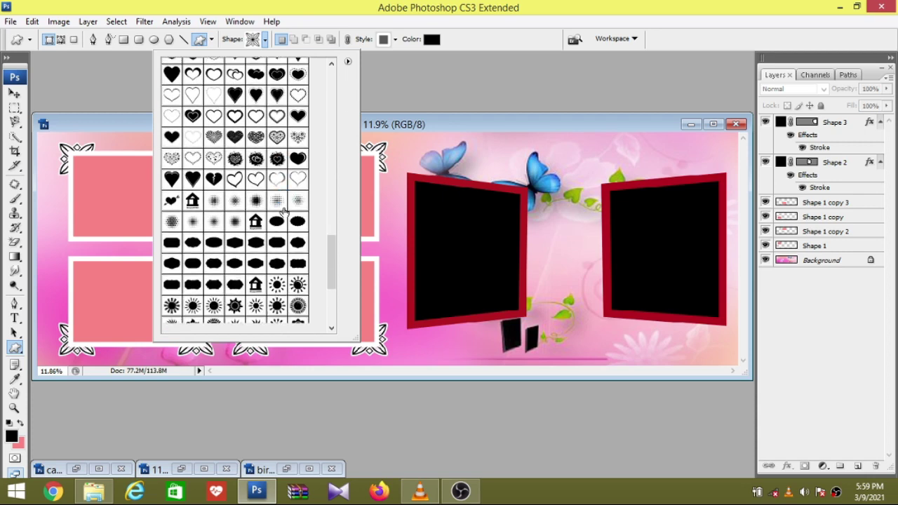
scroll(284, 210, down, 3)
scroll(284, 210, down, 2)
scroll(283, 210, down, 2)
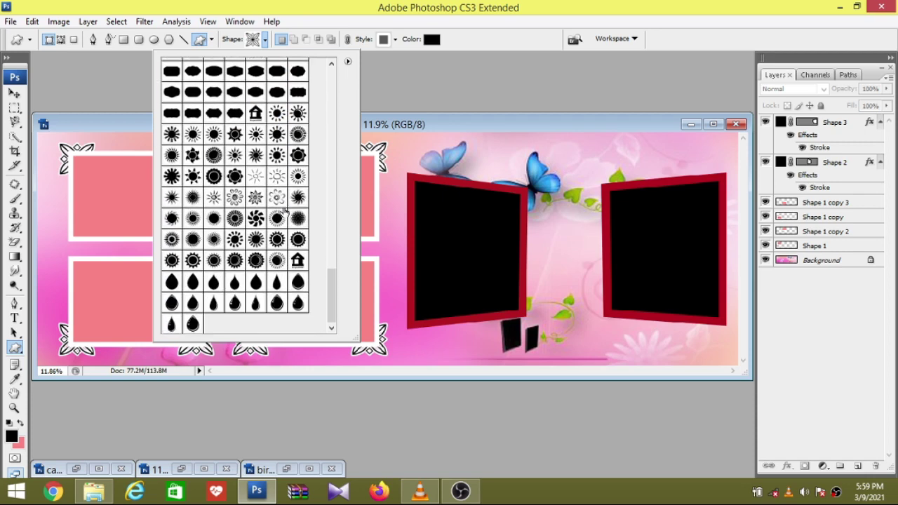
scroll(284, 211, up, 2)
scroll(283, 210, up, 2)
scroll(283, 210, up, 2)
scroll(284, 211, up, 1)
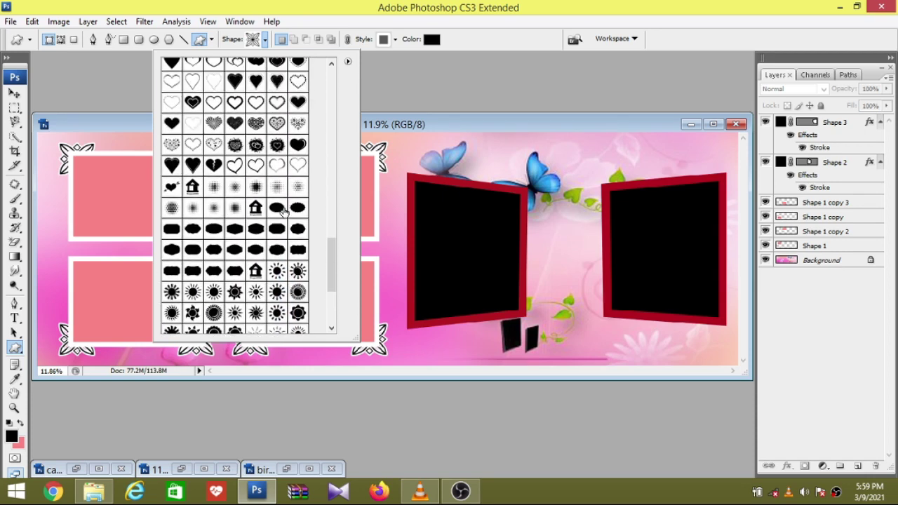
scroll(282, 211, up, 3)
scroll(282, 210, up, 2)
scroll(282, 210, up, 3)
scroll(282, 211, up, 2)
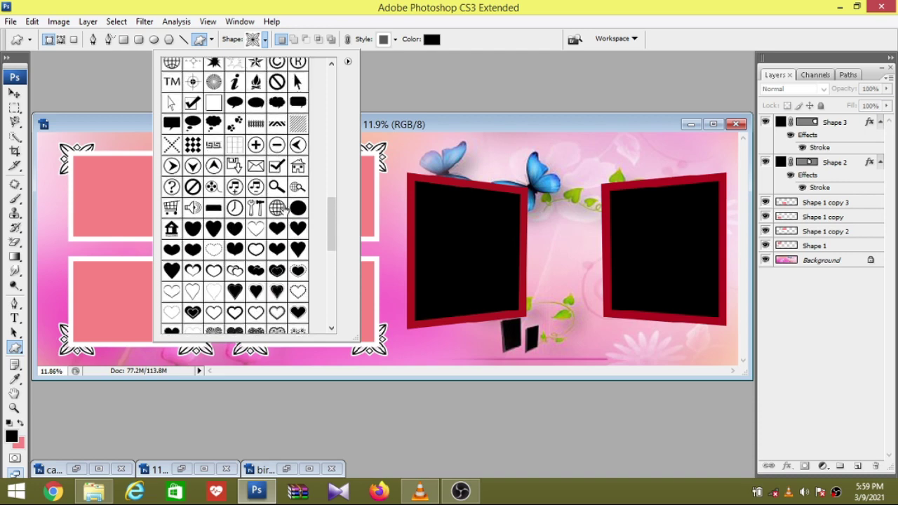
scroll(284, 207, up, 2)
scroll(284, 207, up, 1)
scroll(285, 207, up, 1)
scroll(286, 206, up, 1)
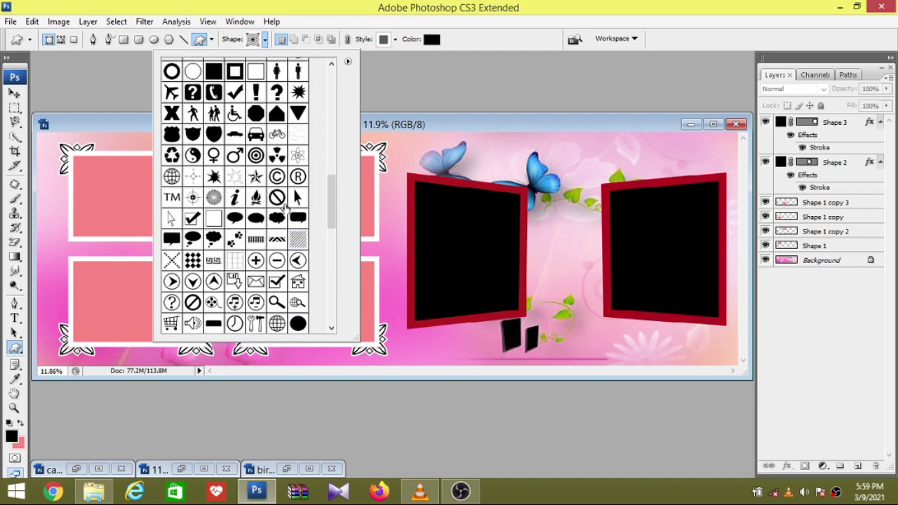
scroll(284, 207, up, 3)
scroll(285, 207, up, 2)
scroll(286, 207, up, 1)
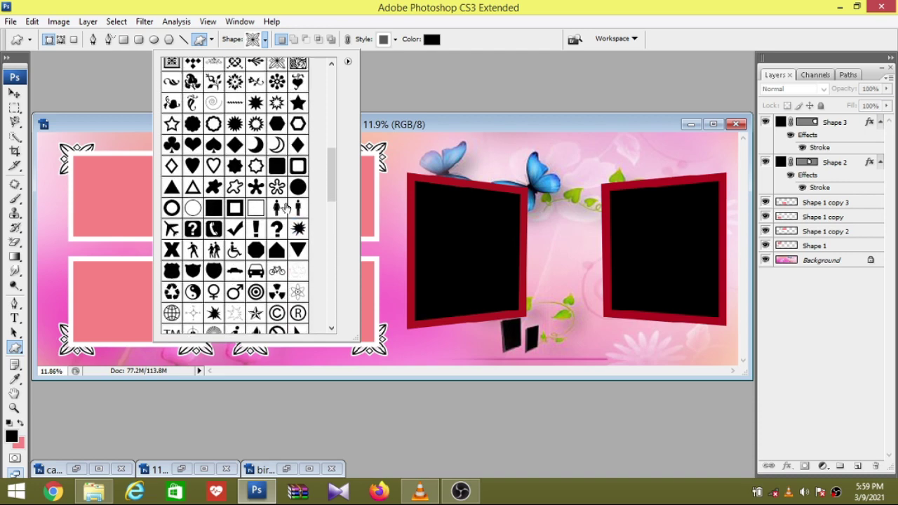
scroll(285, 208, up, 2)
scroll(288, 207, up, 1)
scroll(291, 207, up, 1)
scroll(295, 205, up, 2)
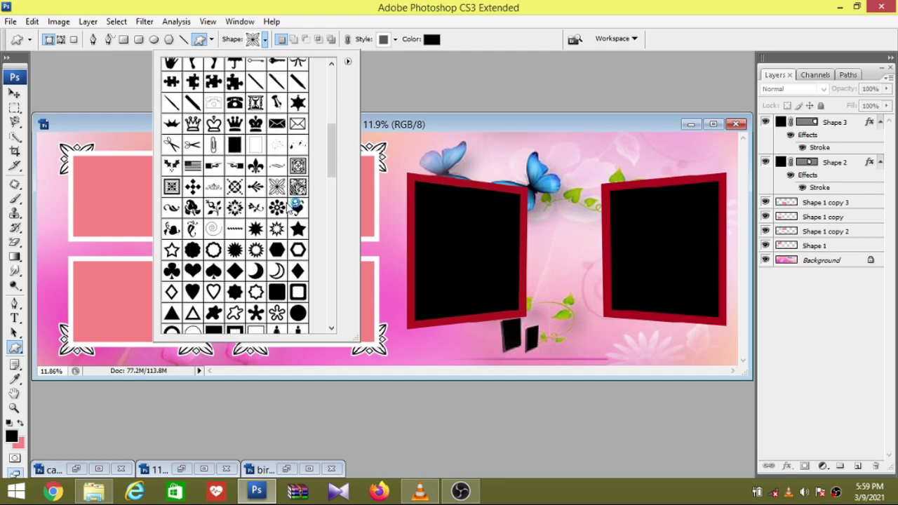
scroll(295, 205, up, 1)
scroll(294, 205, up, 1)
scroll(295, 205, up, 1)
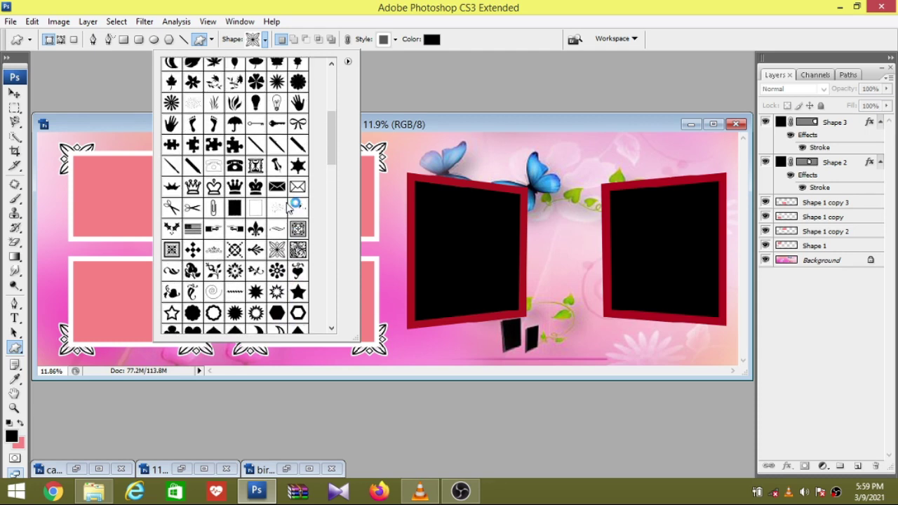
scroll(289, 205, up, 2)
scroll(289, 206, up, 1)
scroll(287, 205, up, 2)
scroll(286, 206, up, 2)
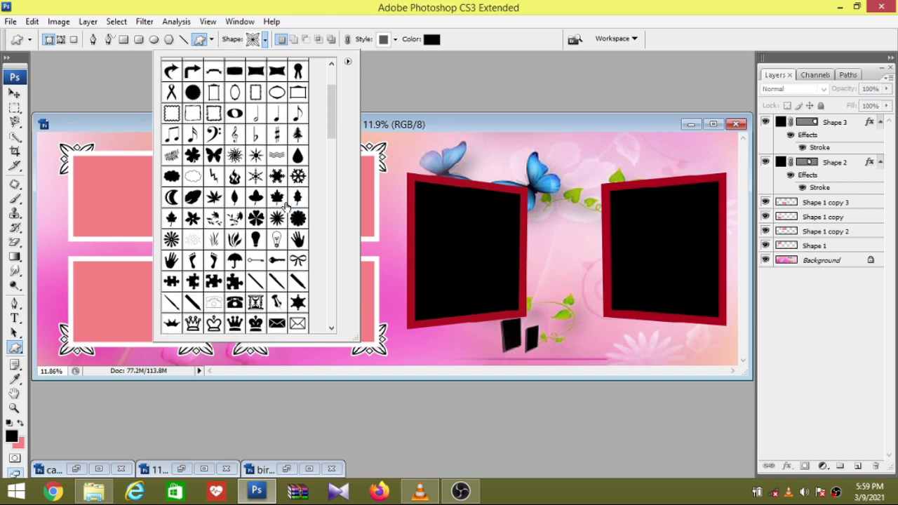
scroll(285, 205, up, 1)
scroll(285, 205, up, 1)
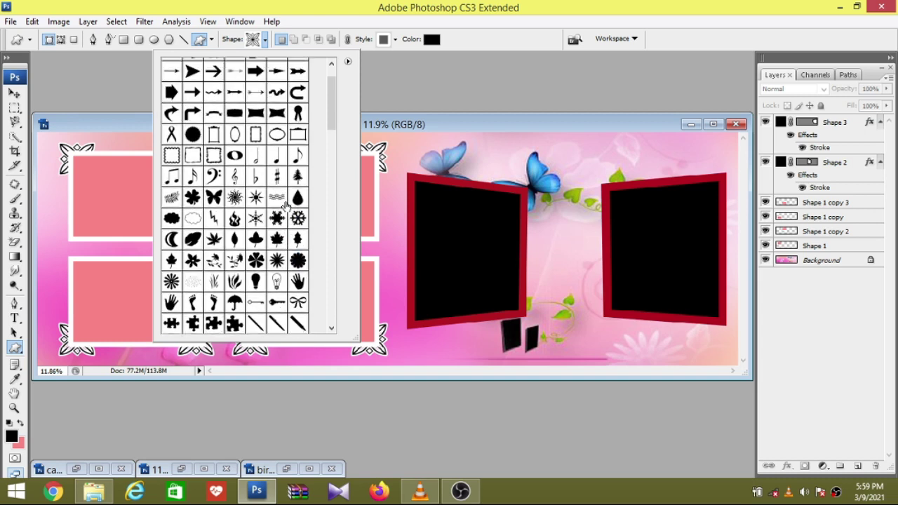
click(257, 156)
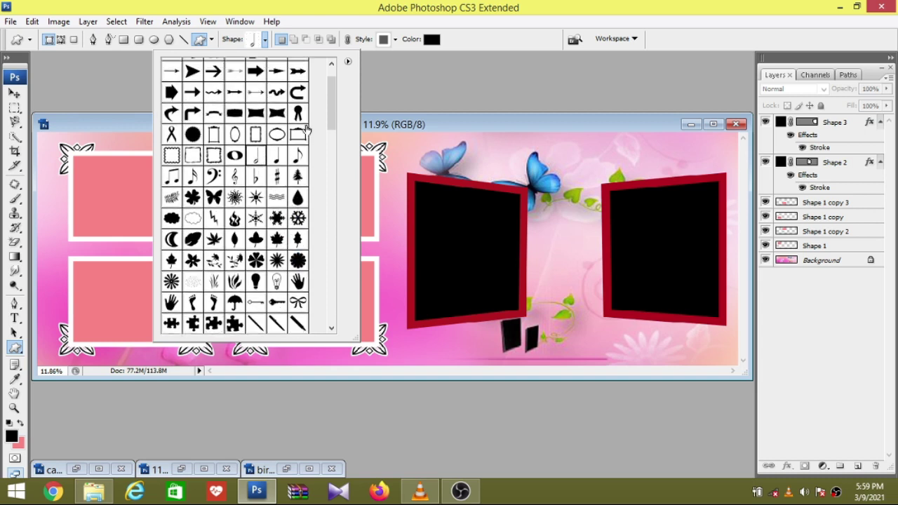
click(400, 123)
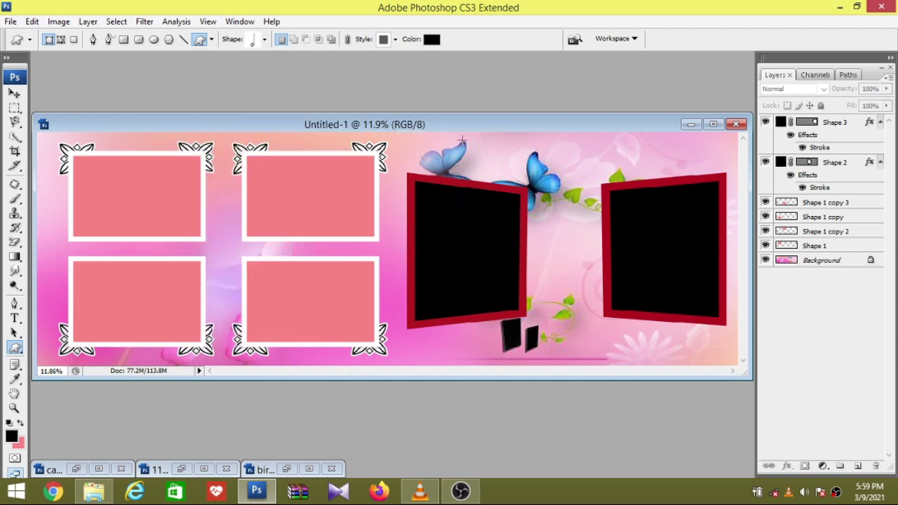
Step: Draw the half-note hook above the left tilted frame as new layer Shape 4
drag(474, 133, 470, 187)
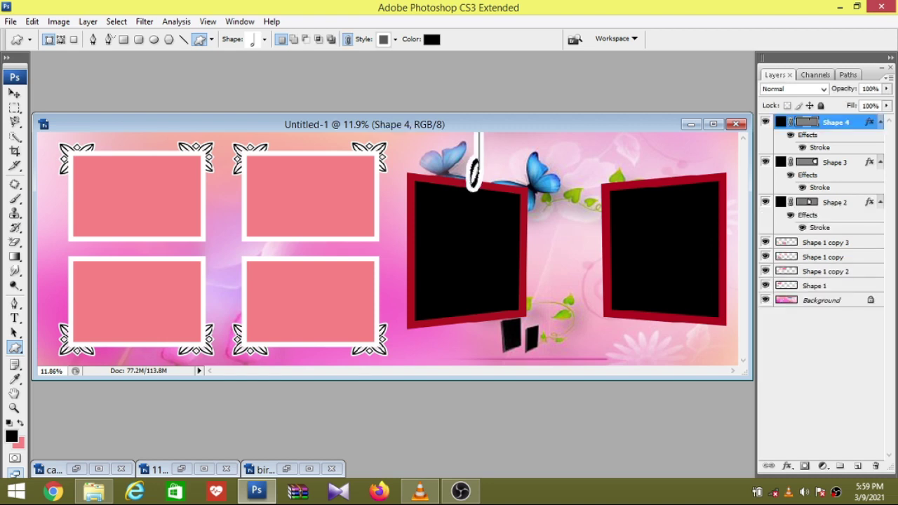
click(788, 466)
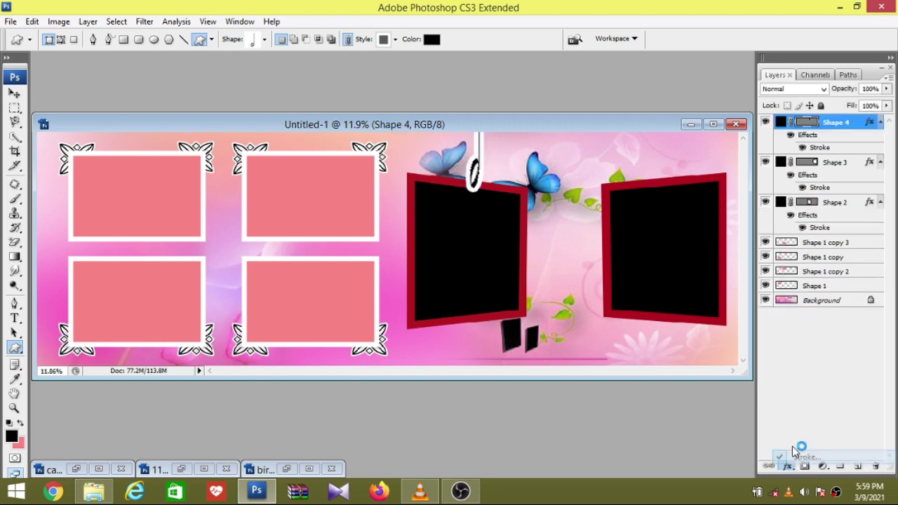
Step: Give the hook a bright yellow 59 px inside stroke and apply it
mouse_move(385, 167)
mouse_down()
mouse_move(697, 234)
mouse_move(764, 232)
mouse_up()
click(670, 288)
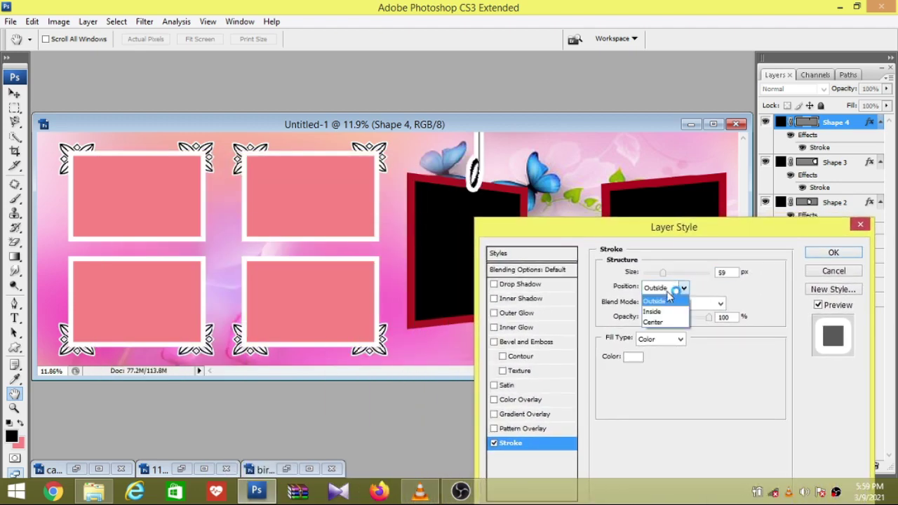
click(663, 311)
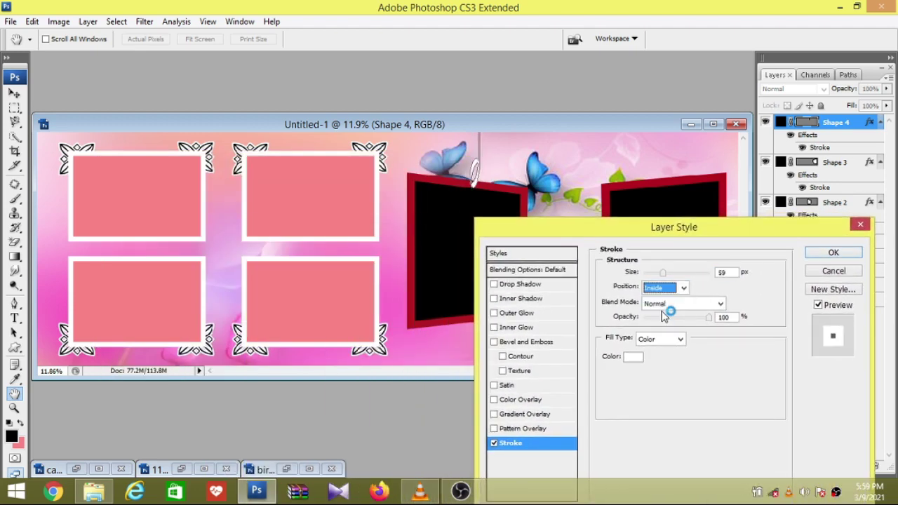
click(633, 356)
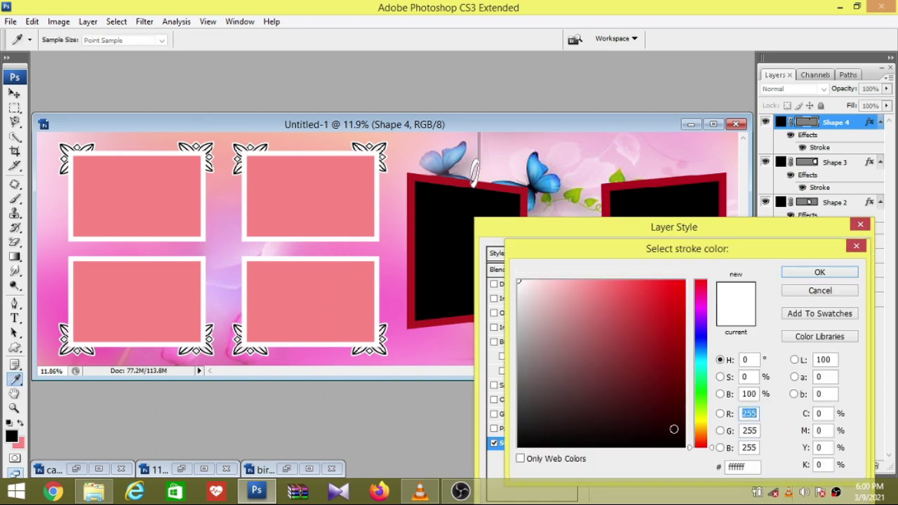
click(686, 449)
drag(688, 454, 680, 282)
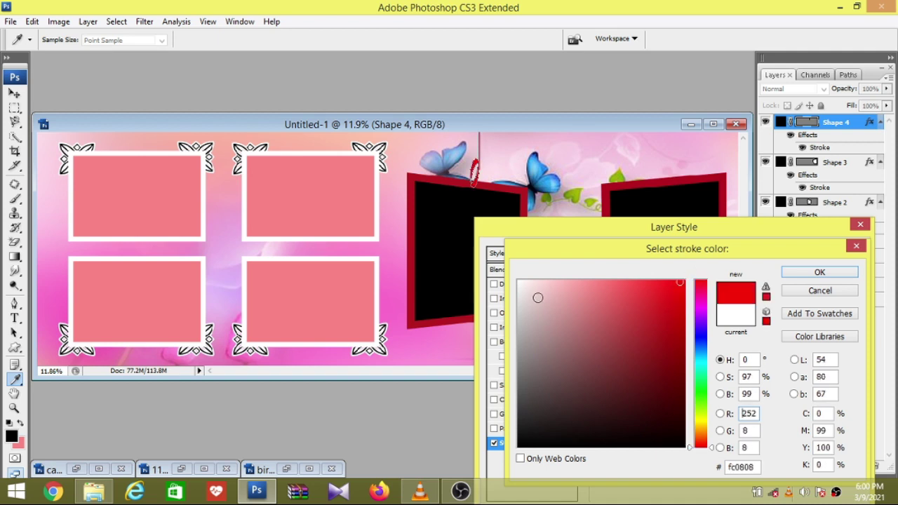
click(523, 284)
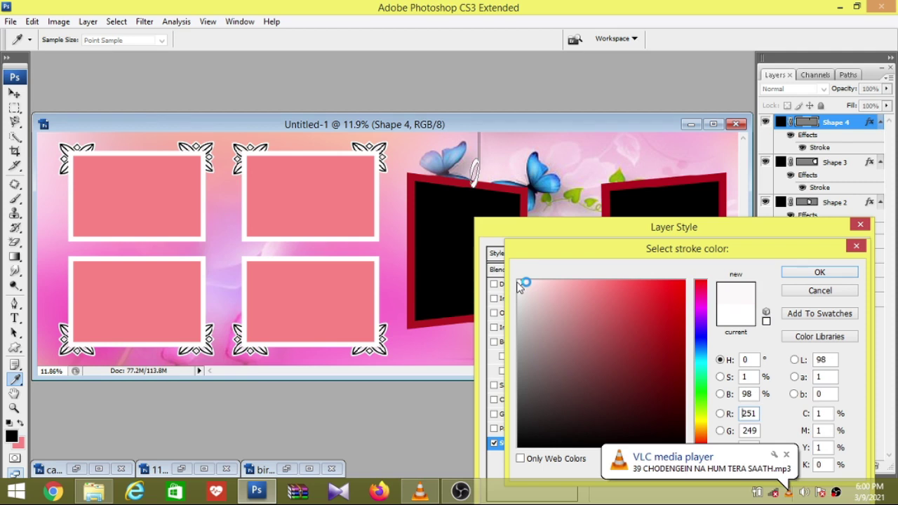
click(701, 420)
drag(670, 309, 687, 282)
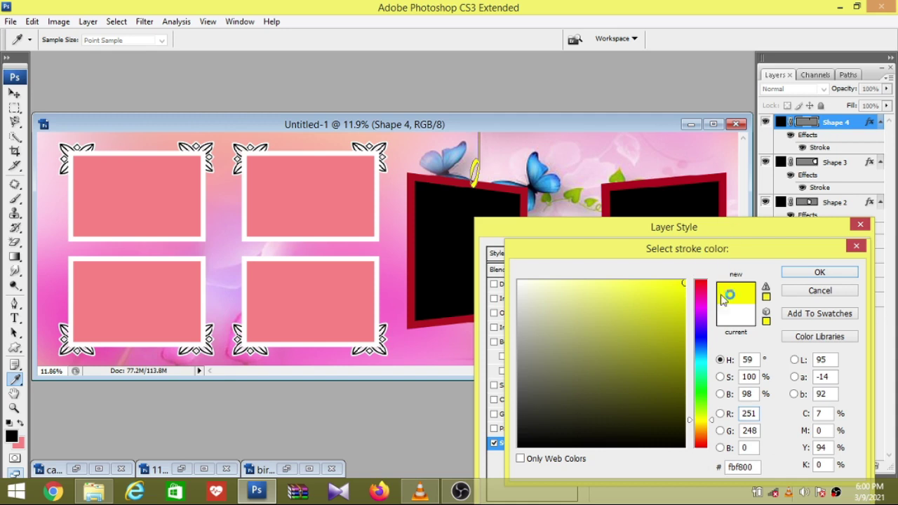
click(704, 336)
mouse_move(705, 338)
mouse_down()
mouse_move(707, 448)
mouse_move(707, 424)
mouse_up()
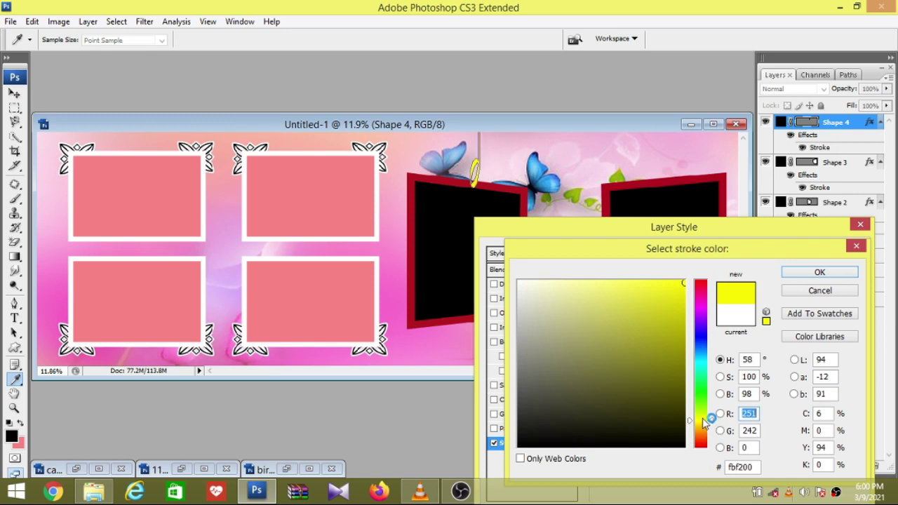
click(798, 275)
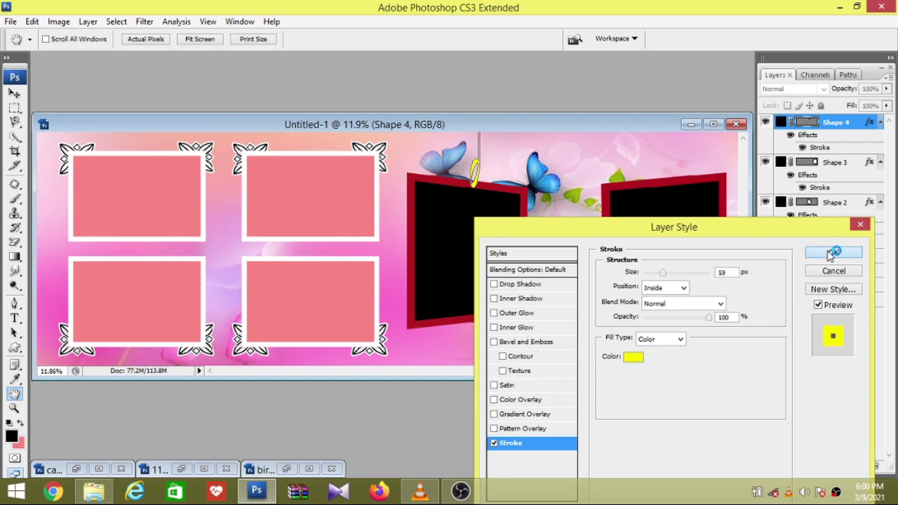
click(830, 254)
Step: Duplicate the Shape 4 hook layer, keeping the original above the left frame
click(14, 93)
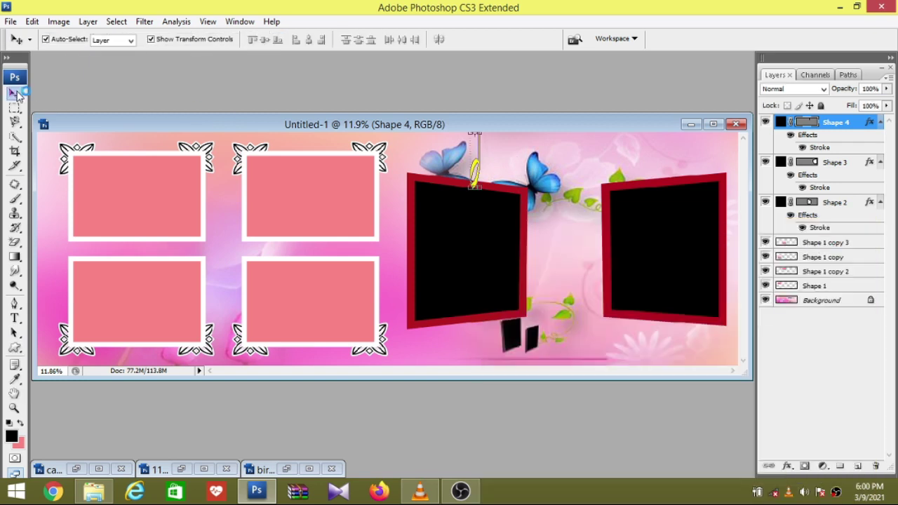
click(516, 152)
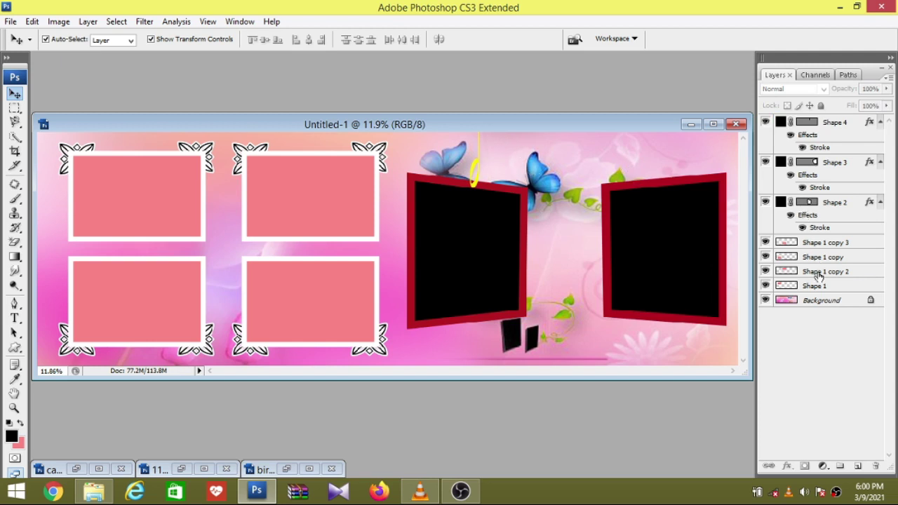
click(835, 128)
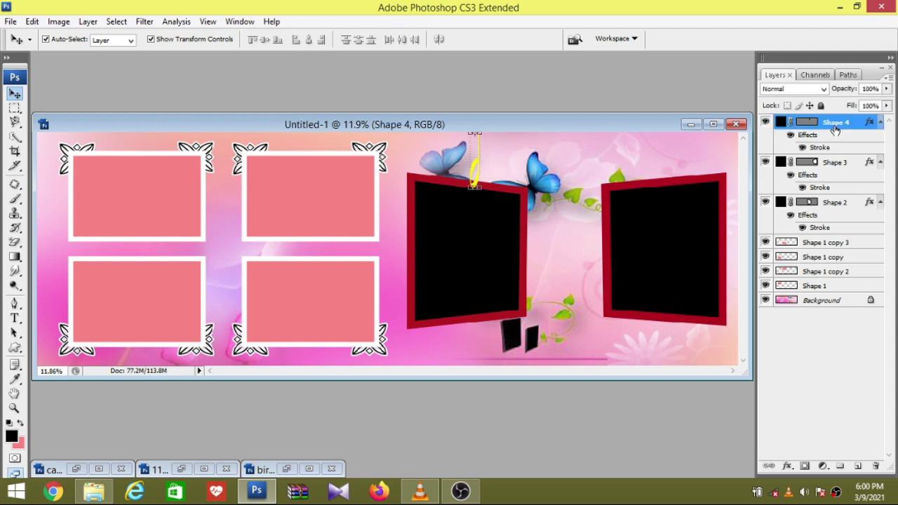
key(ctrl+j)
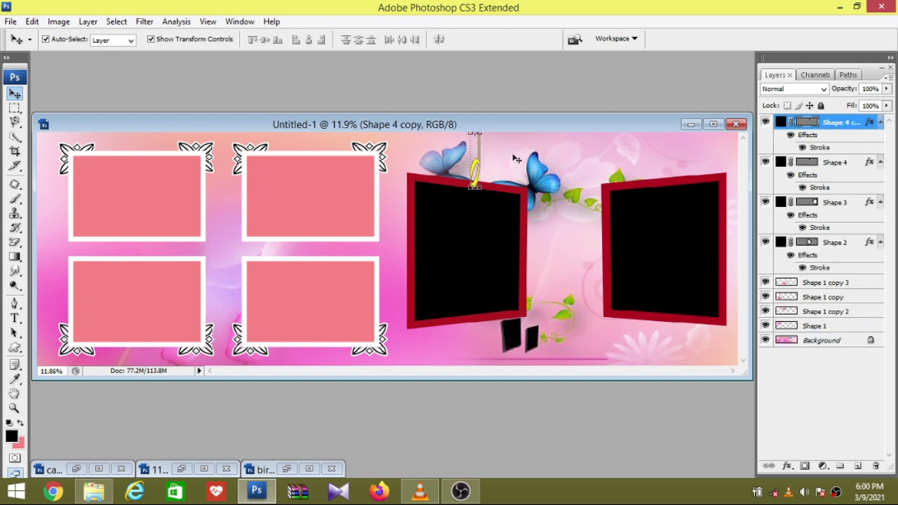
shift+click(475, 170)
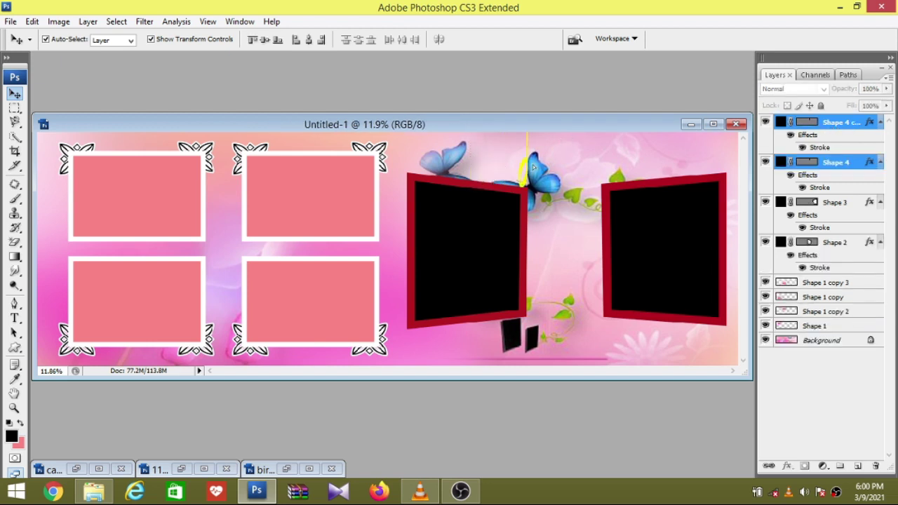
drag(474, 167, 474, 166)
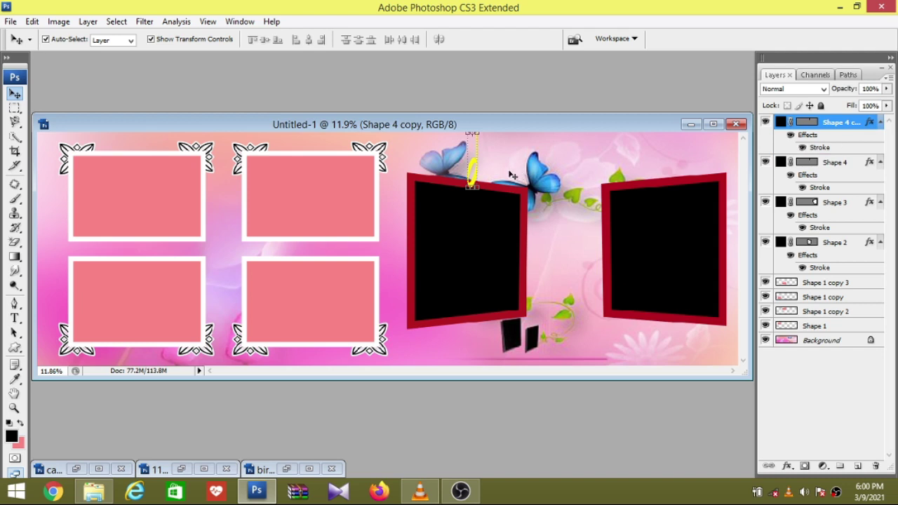
shift+click(477, 174)
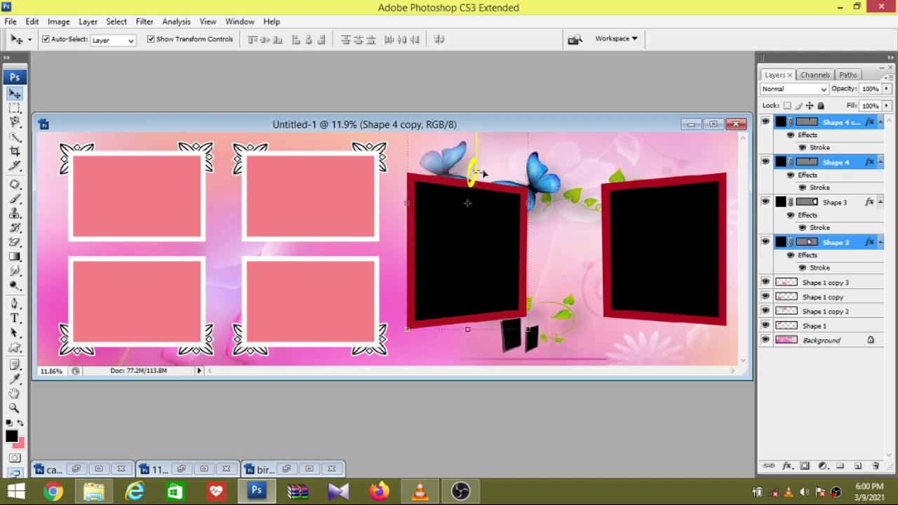
click(578, 159)
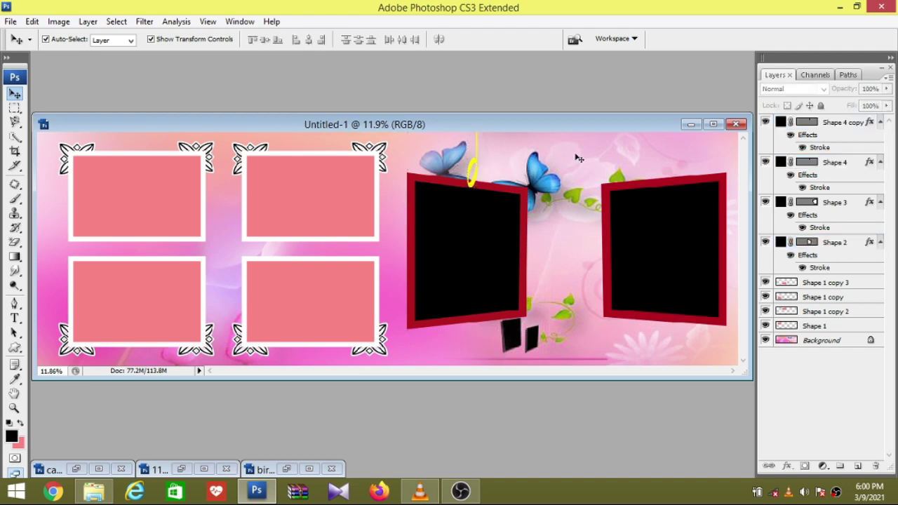
Step: Move the Shape 4 copy hook onto the top of the right tilted frame
click(845, 127)
drag(475, 167, 669, 167)
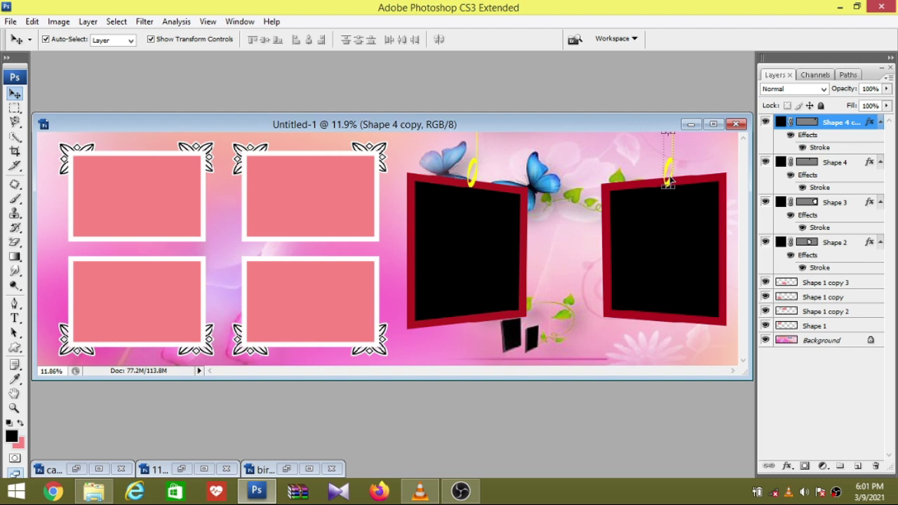
drag(671, 181, 669, 179)
click(554, 164)
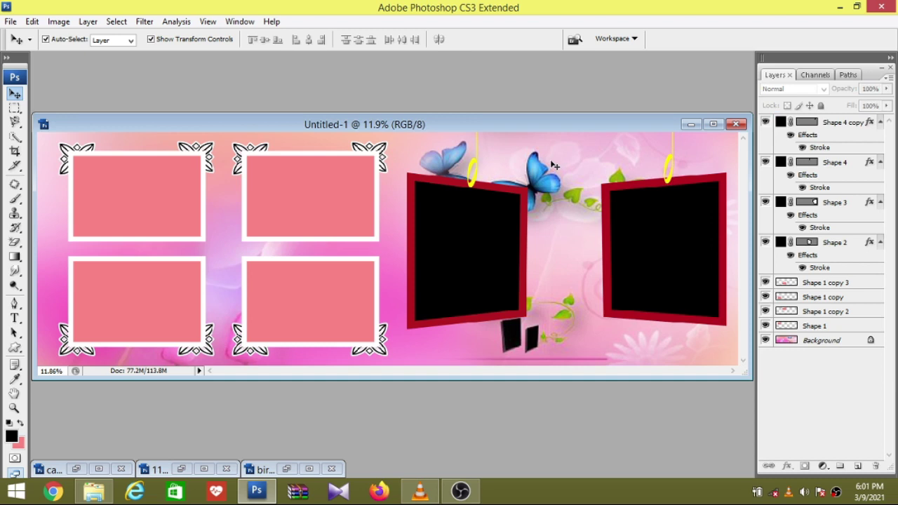
click(75, 469)
click(574, 279)
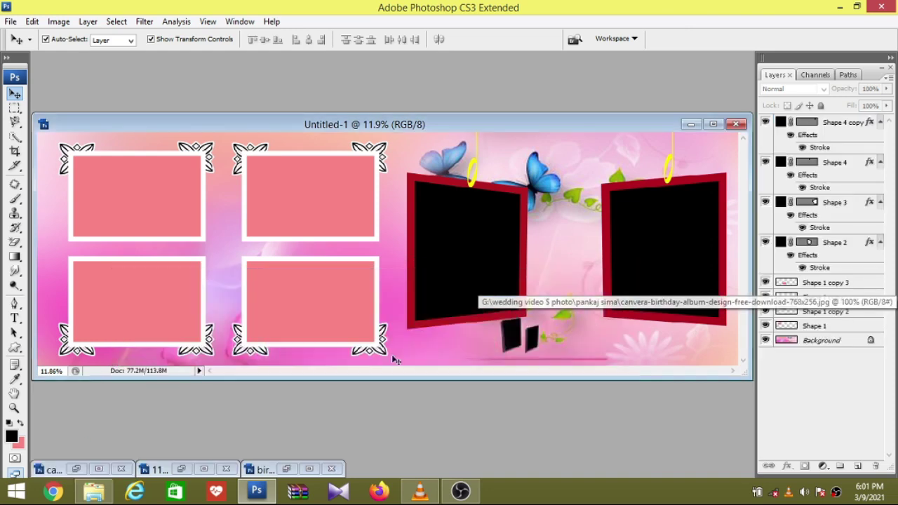
Step: Open the heart-and-roses clipart at 66.7% and magic-erase its white background
click(204, 470)
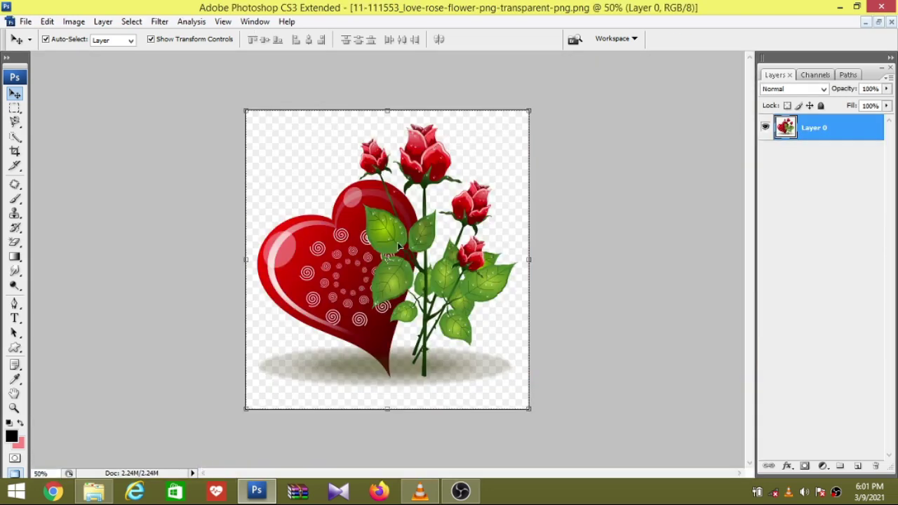
click(15, 407)
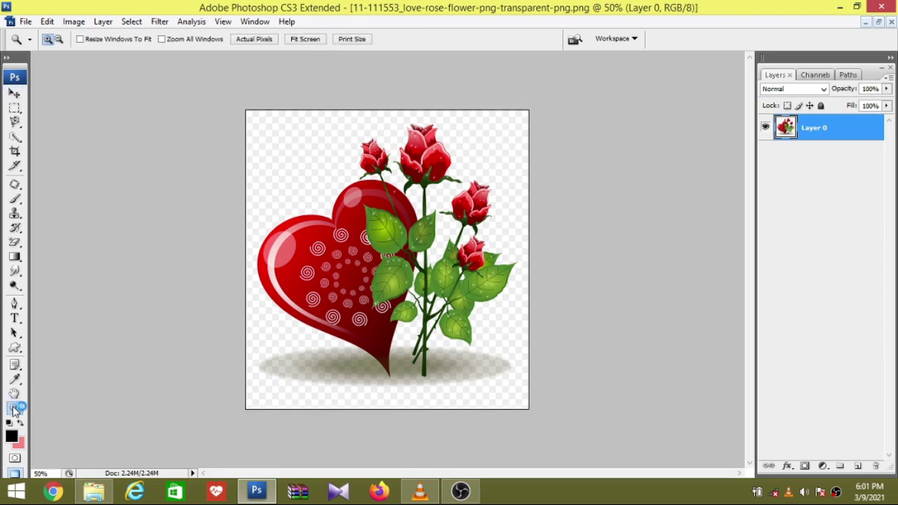
click(482, 323)
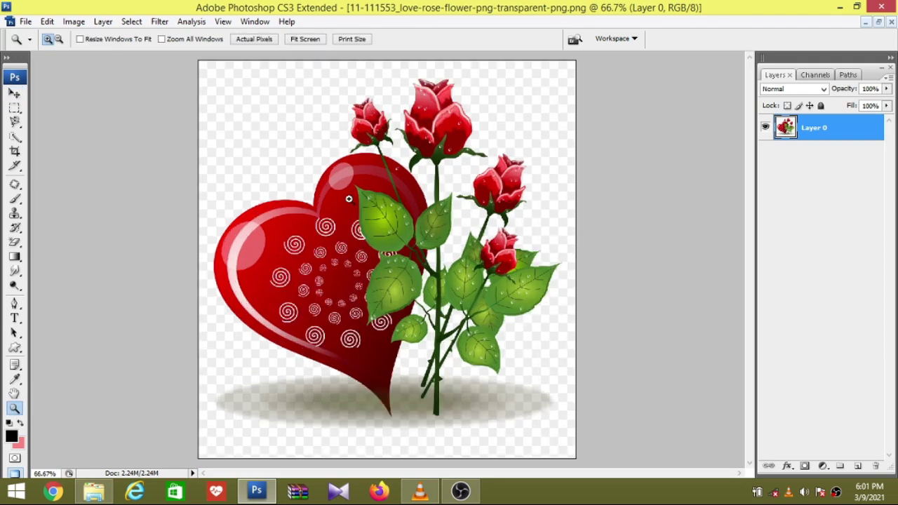
click(15, 242)
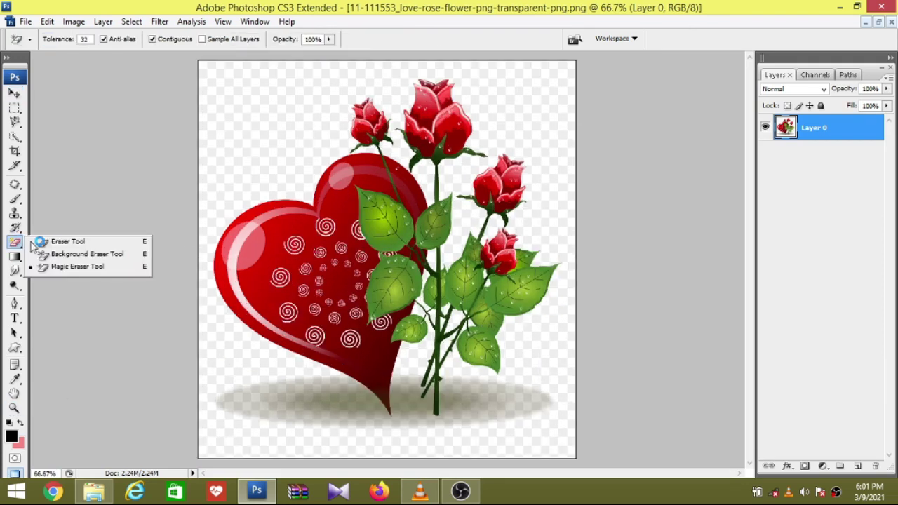
click(64, 269)
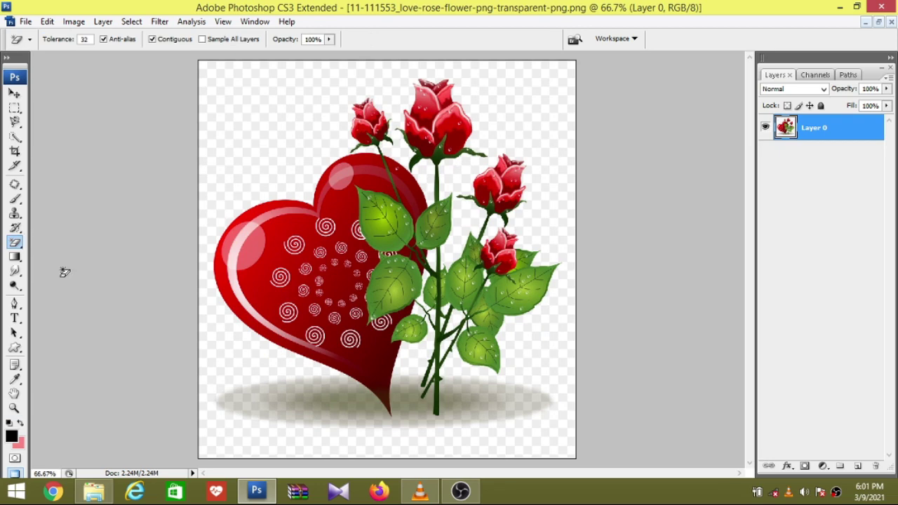
click(253, 141)
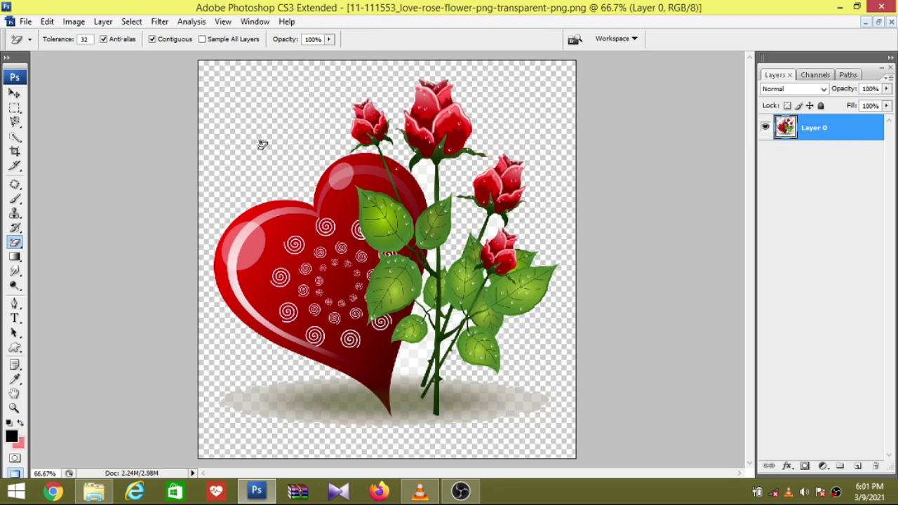
Step: Magic-erase the grey shadow and whitish fringes beneath the rose stems
click(308, 398)
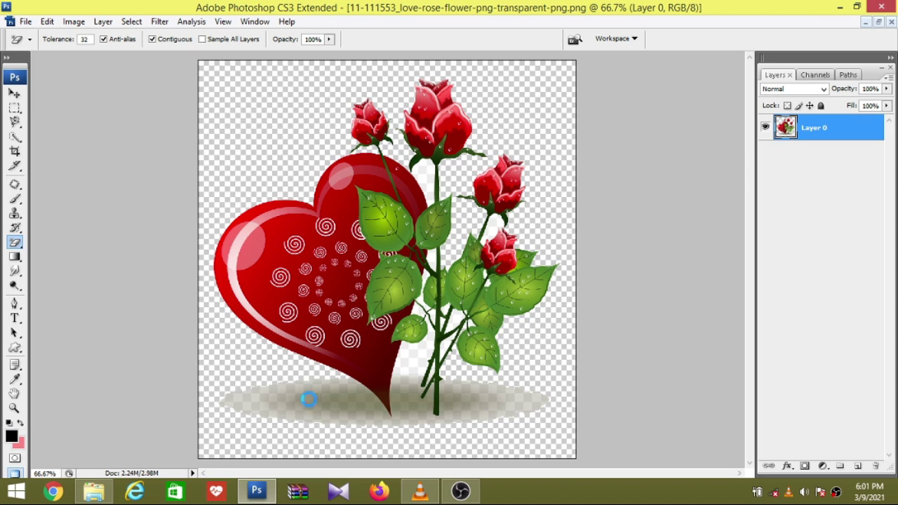
click(254, 402)
click(459, 403)
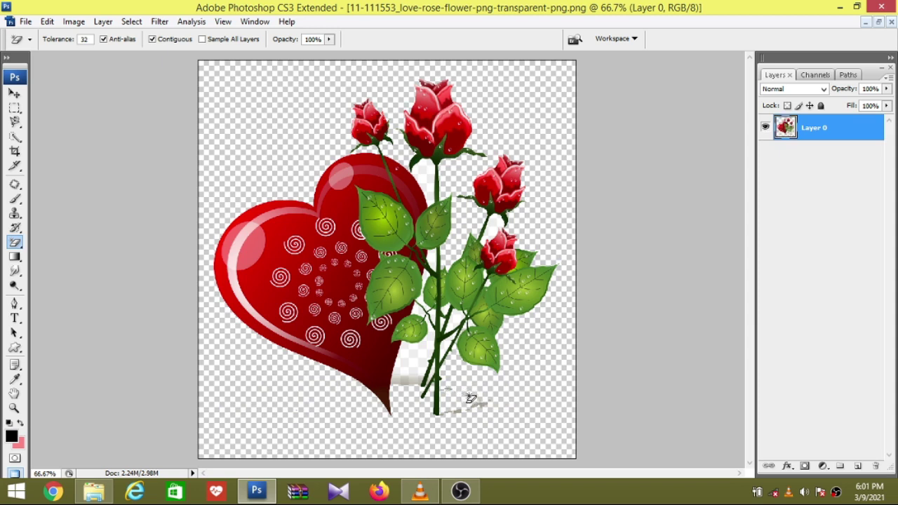
click(474, 403)
click(460, 415)
click(414, 367)
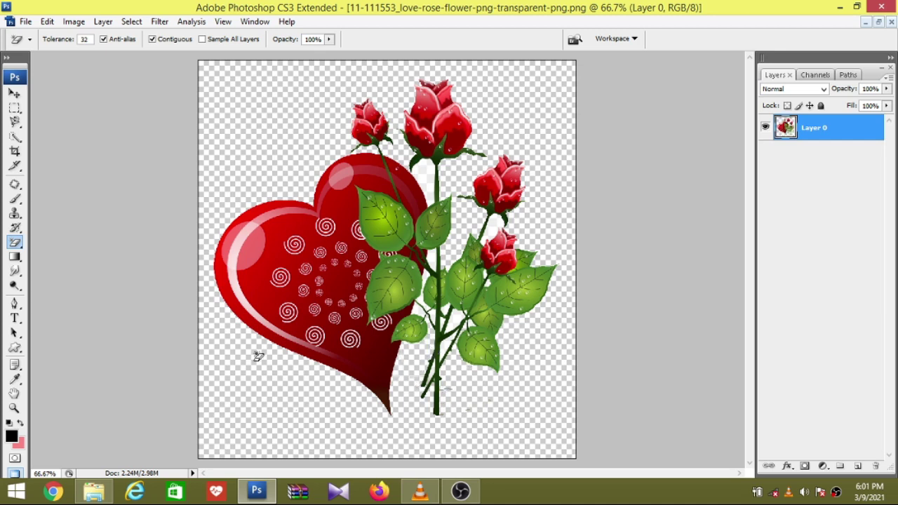
click(14, 408)
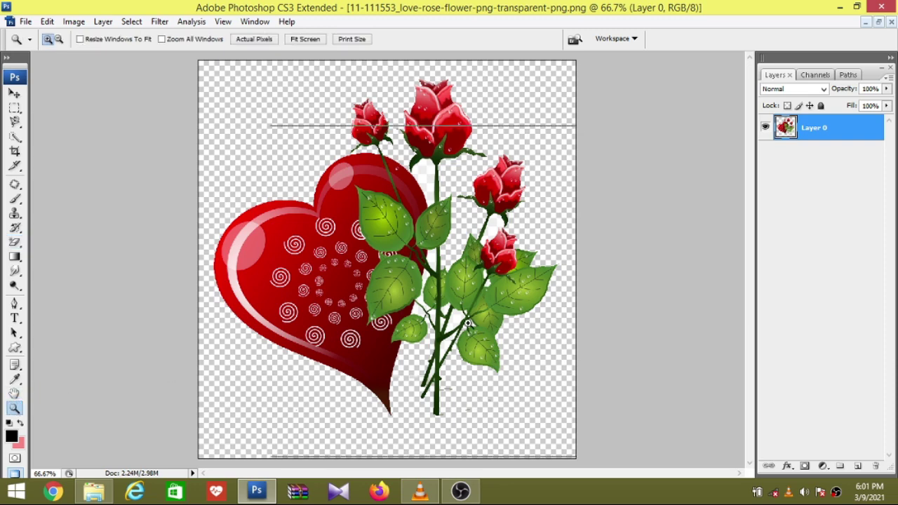
Step: Zoom in to 100% on the rose stems and magic-erase the white gaps between them
click(468, 323)
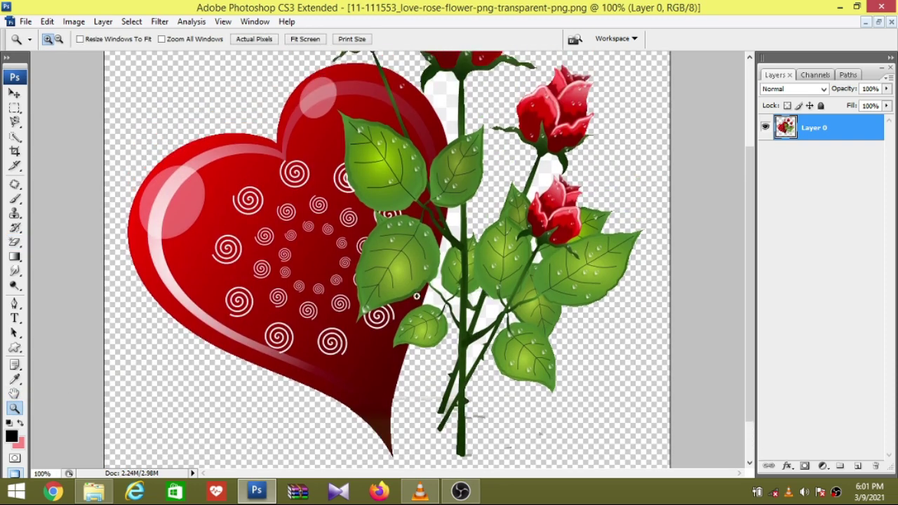
click(15, 242)
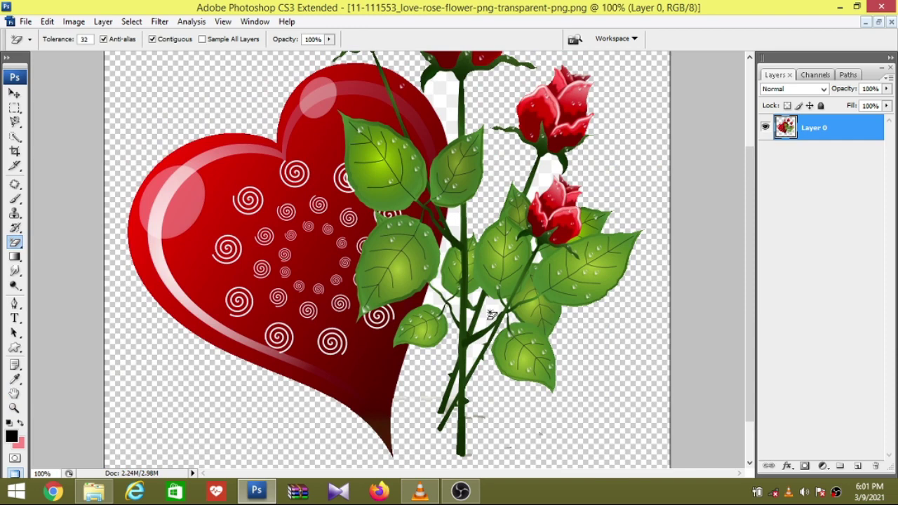
click(477, 351)
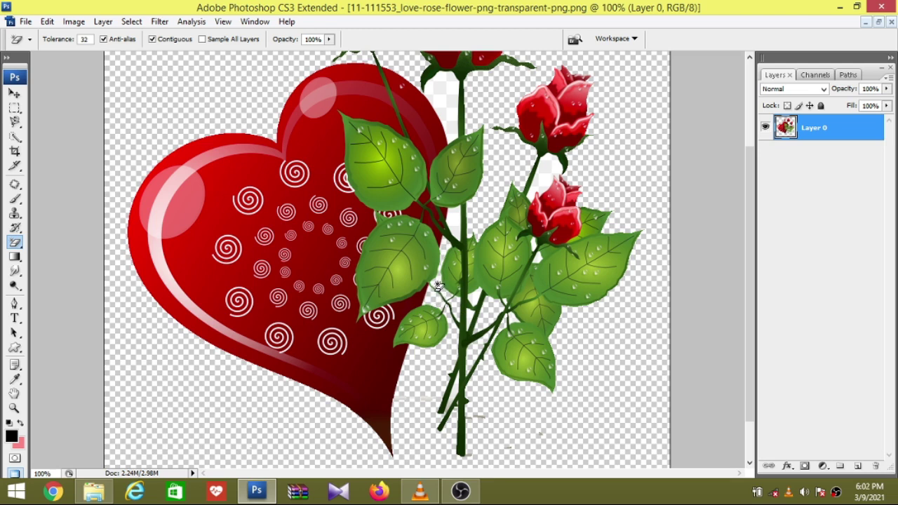
click(447, 115)
click(549, 170)
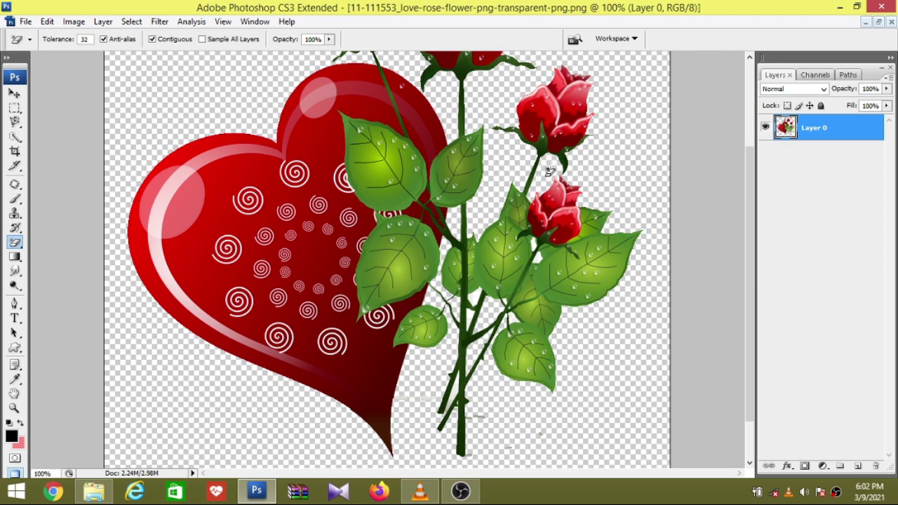
Step: Zoom closer on the rosebud and leaves and erase the white patches beside the stem
click(15, 409)
click(533, 255)
click(554, 271)
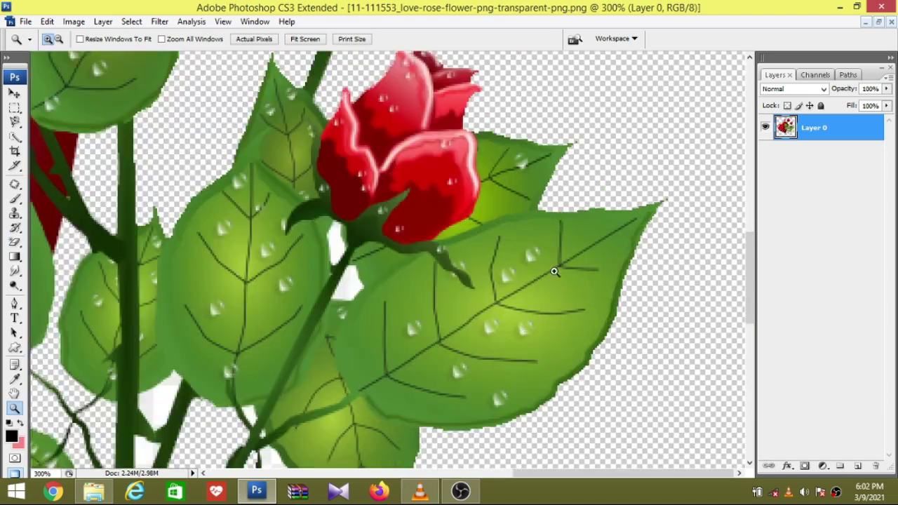
click(16, 241)
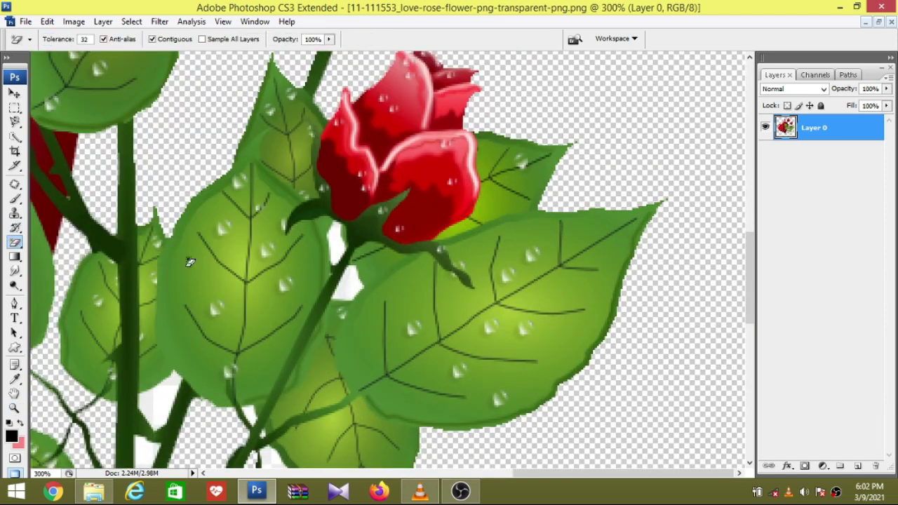
click(344, 284)
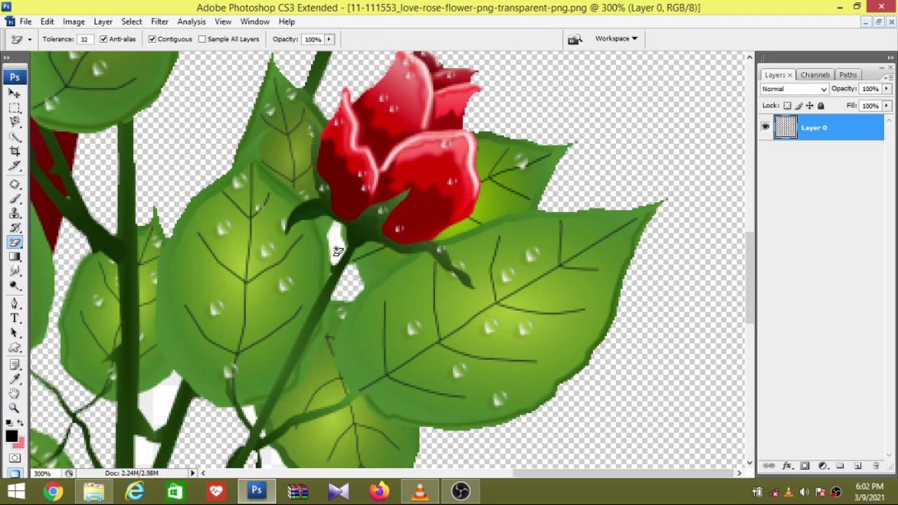
click(337, 251)
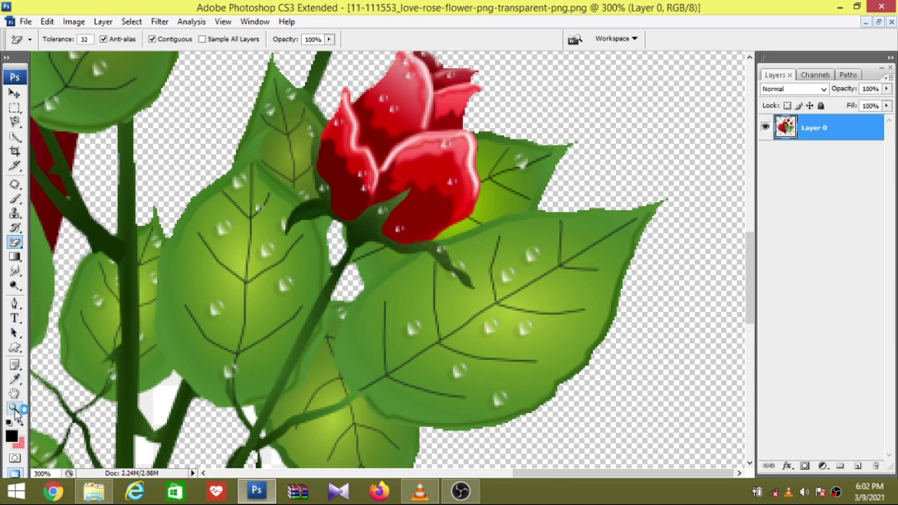
Step: Erase the remaining white patches near the lower stems with the Magic Eraser
click(15, 408)
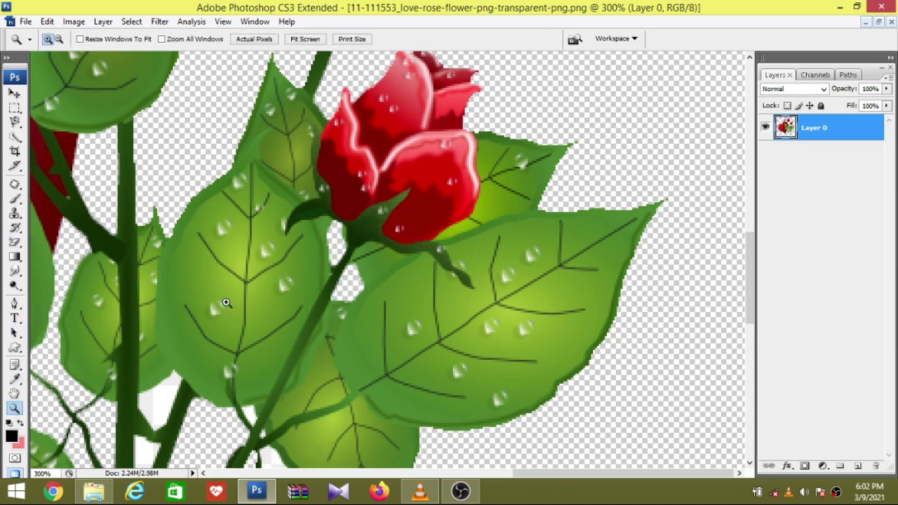
click(15, 242)
click(160, 400)
scroll(161, 402, down, 2)
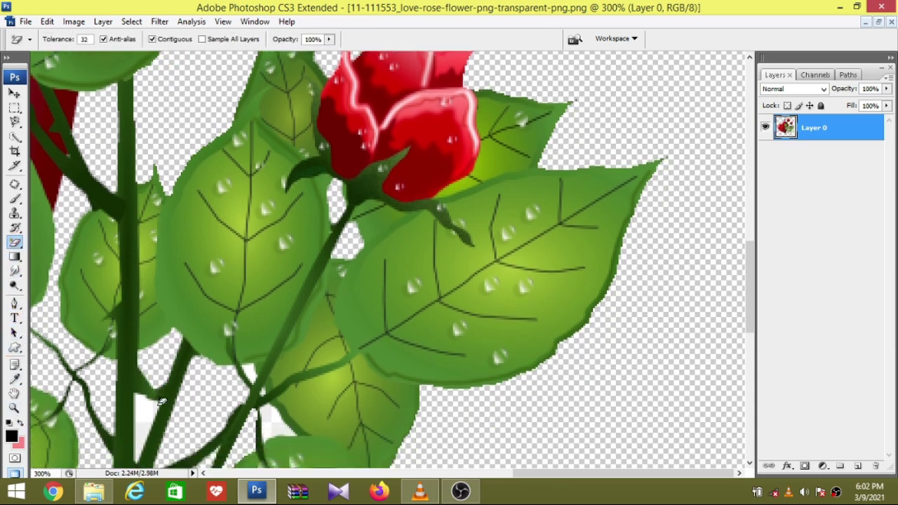
click(150, 410)
scroll(155, 407, down, 4)
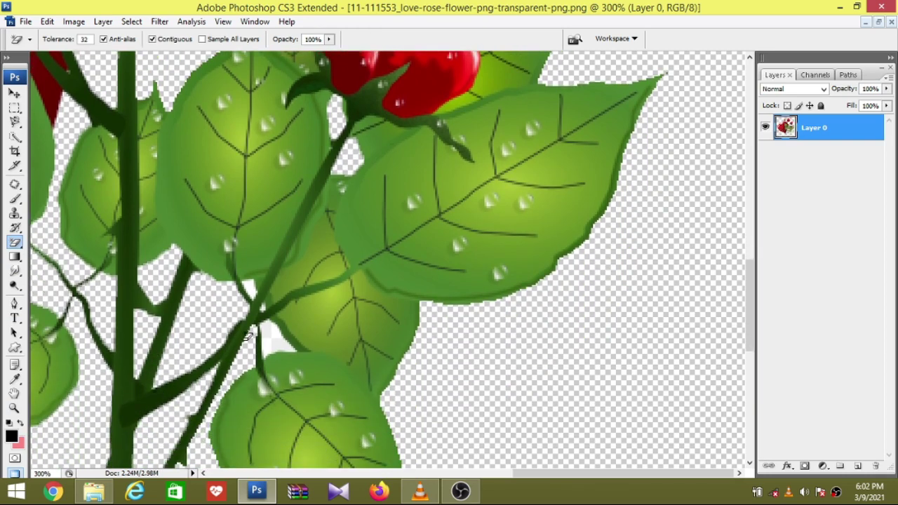
click(275, 339)
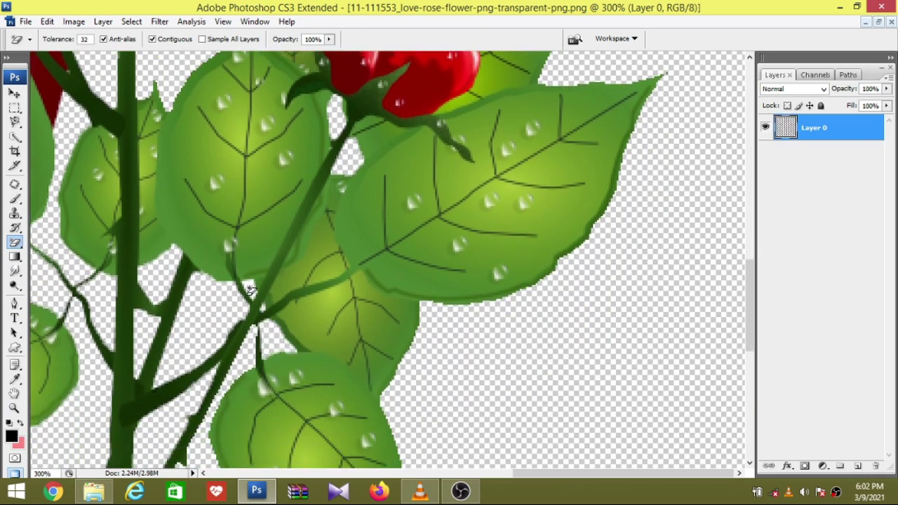
click(251, 290)
scroll(251, 318, down, 2)
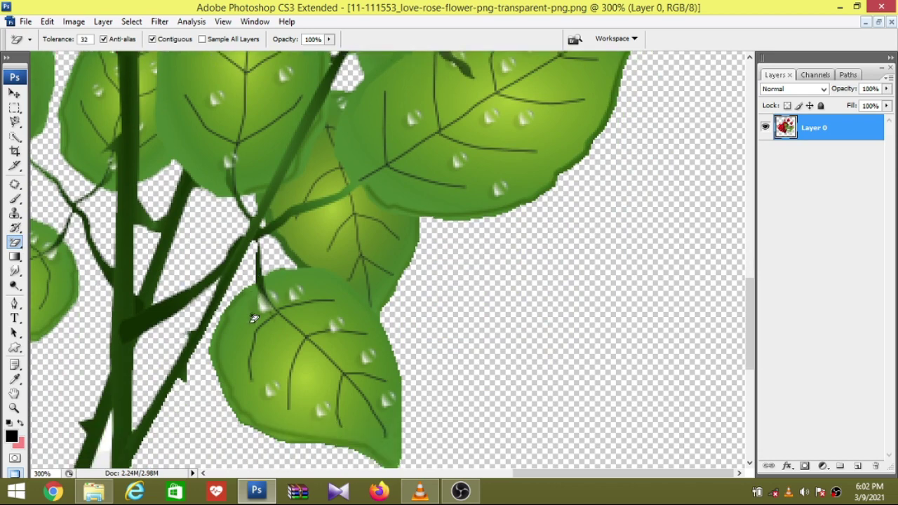
scroll(253, 318, up, 4)
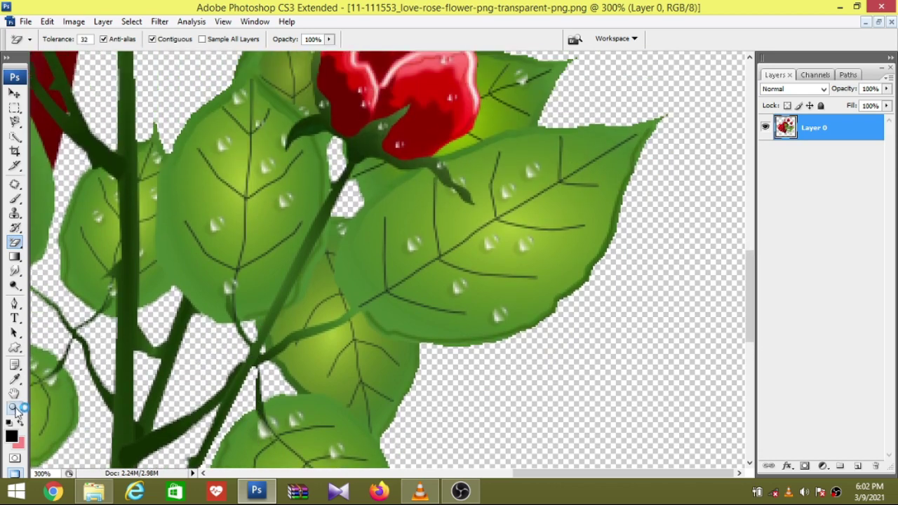
Step: Fit the whole clipart image on screen
click(14, 408)
right_click(167, 284)
click(198, 293)
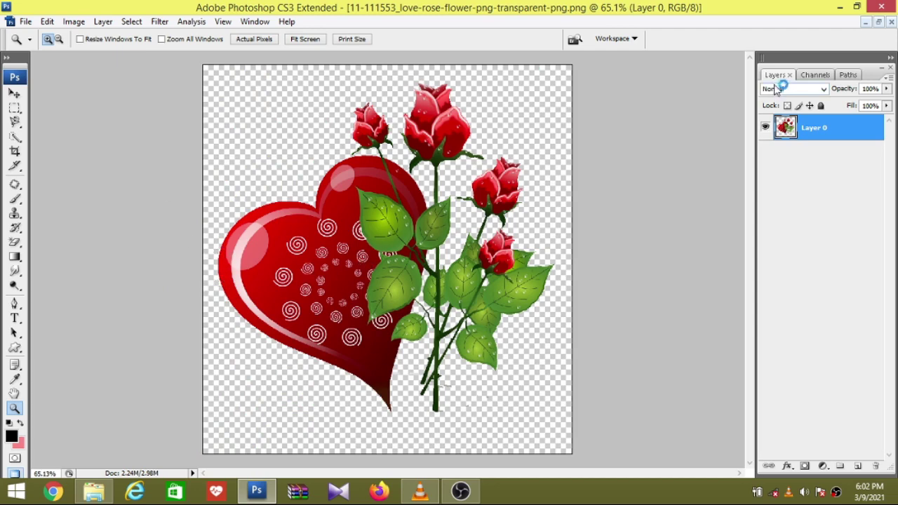
Step: Float the document windows and drag the heart-and-roses clipart into Untitled-1
click(879, 22)
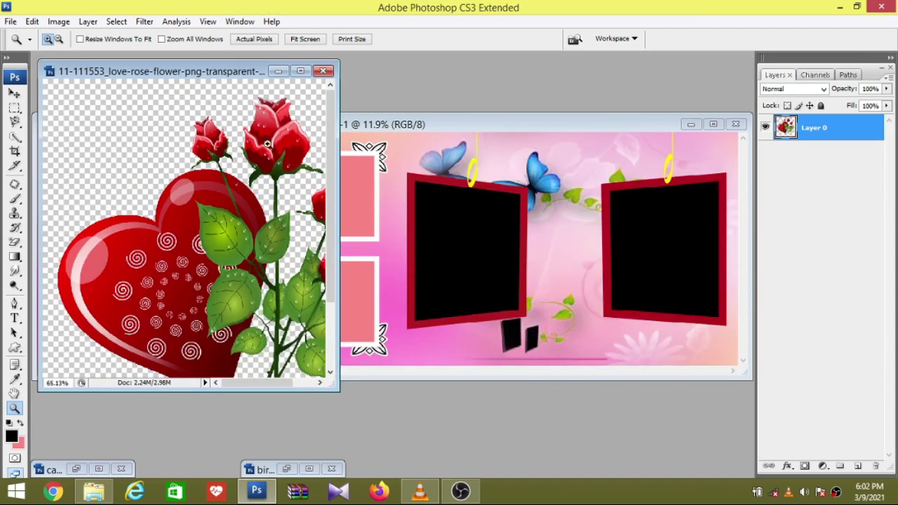
click(15, 94)
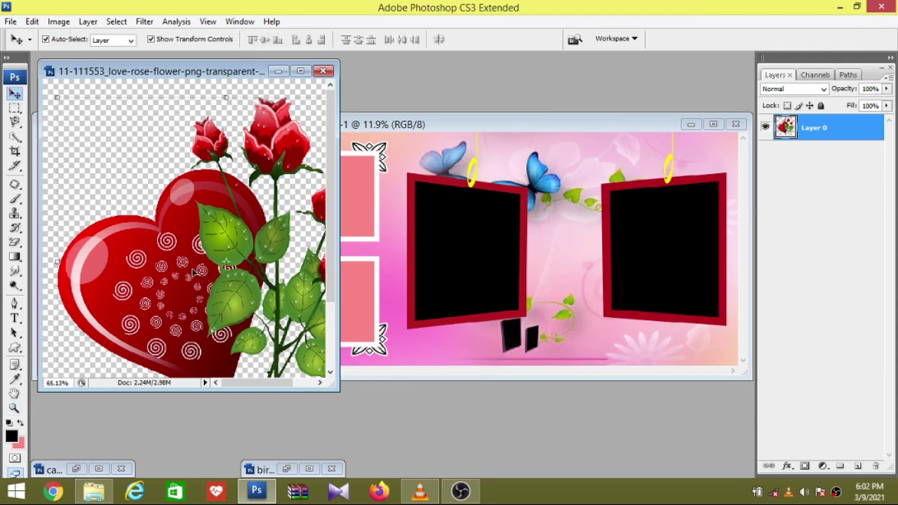
drag(195, 273, 560, 274)
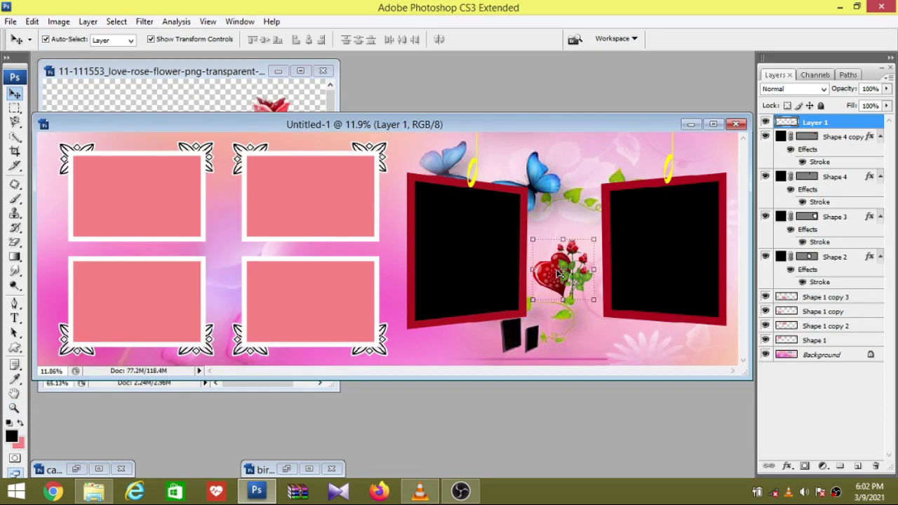
Step: Free-transform the clipart taller and move it up between the black frames, then apply
key(ctrl+t)
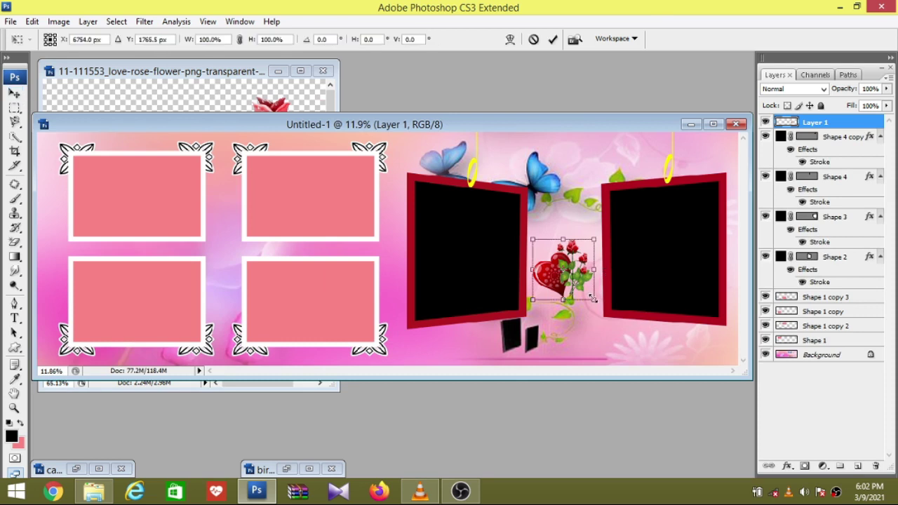
drag(591, 297, 597, 351)
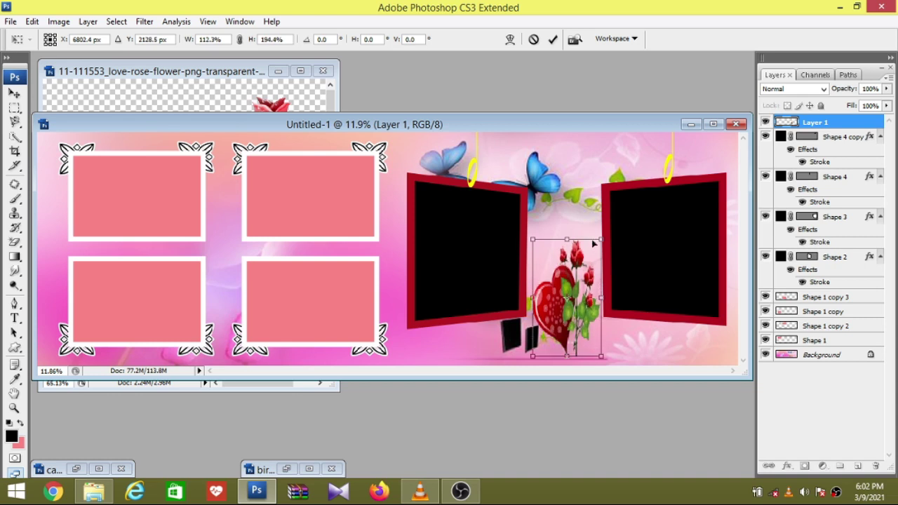
drag(581, 263, 581, 228)
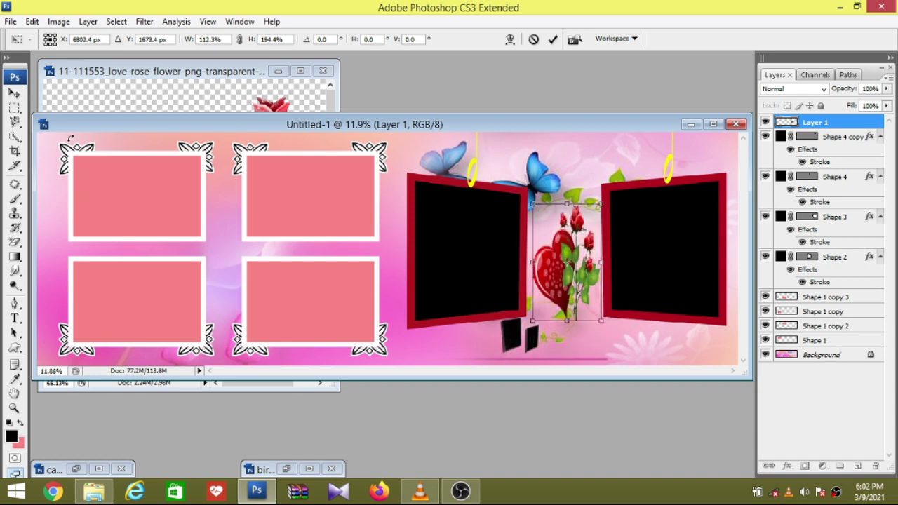
click(14, 92)
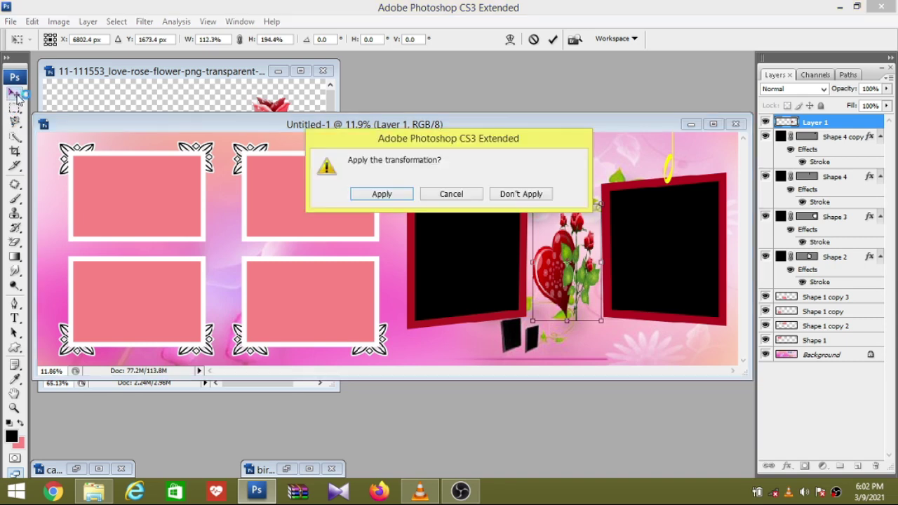
click(369, 195)
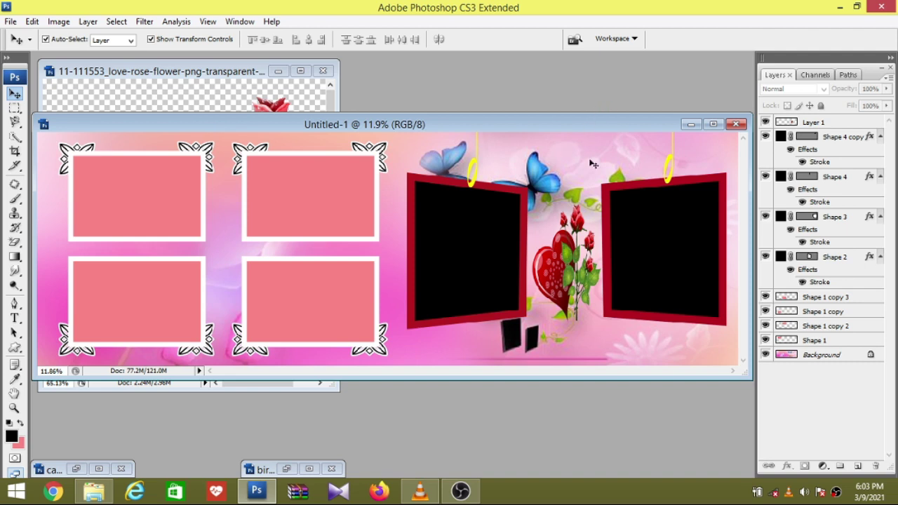
Step: Scale the Layer 1 clipart to 96.2% × 71.7% between the tilted frames and apply it
click(574, 260)
drag(600, 319, 641, 374)
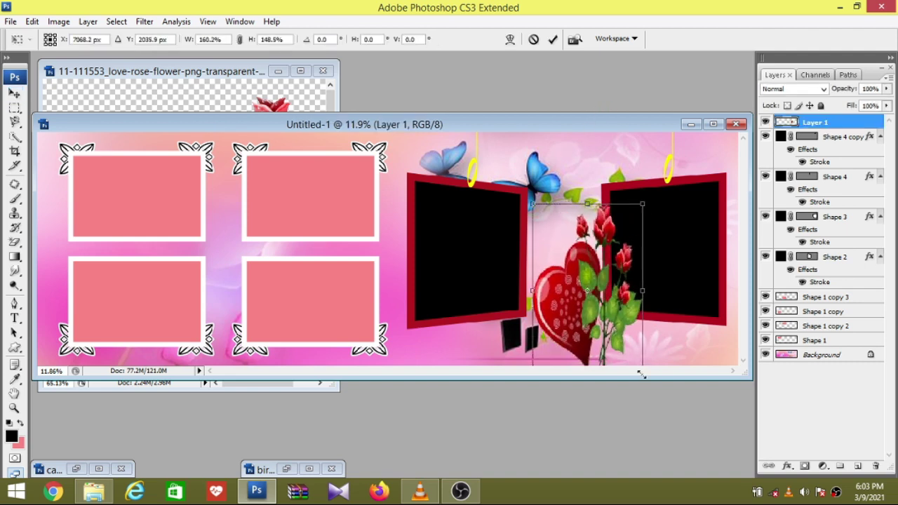
mouse_move(610, 332)
mouse_down()
mouse_move(593, 317)
mouse_move(599, 309)
mouse_up()
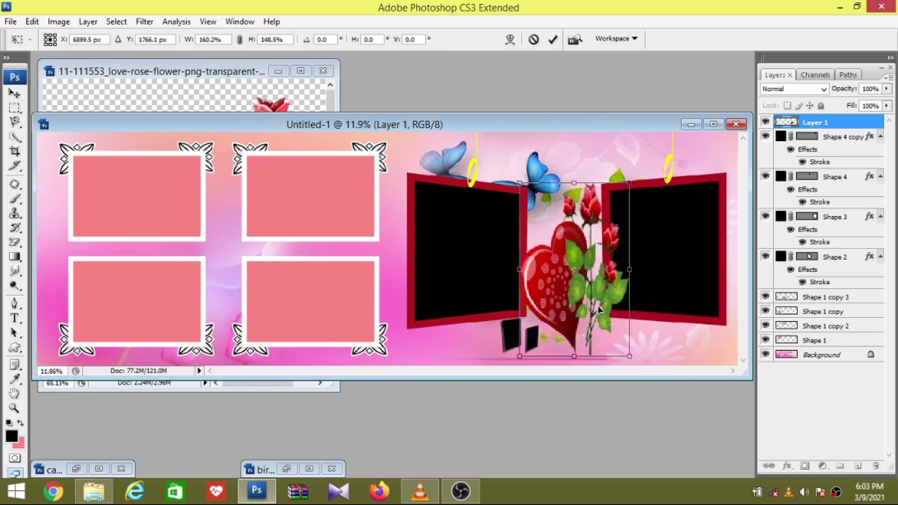
drag(634, 177, 612, 235)
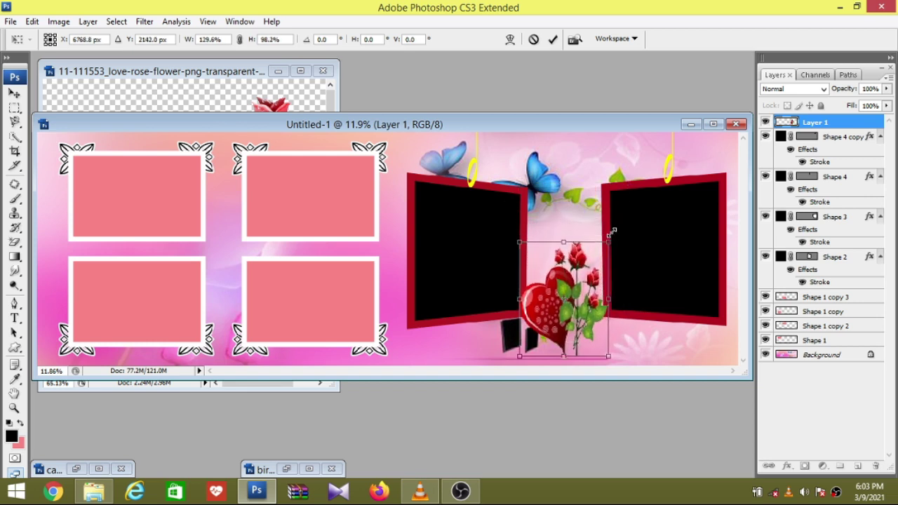
drag(597, 265, 602, 243)
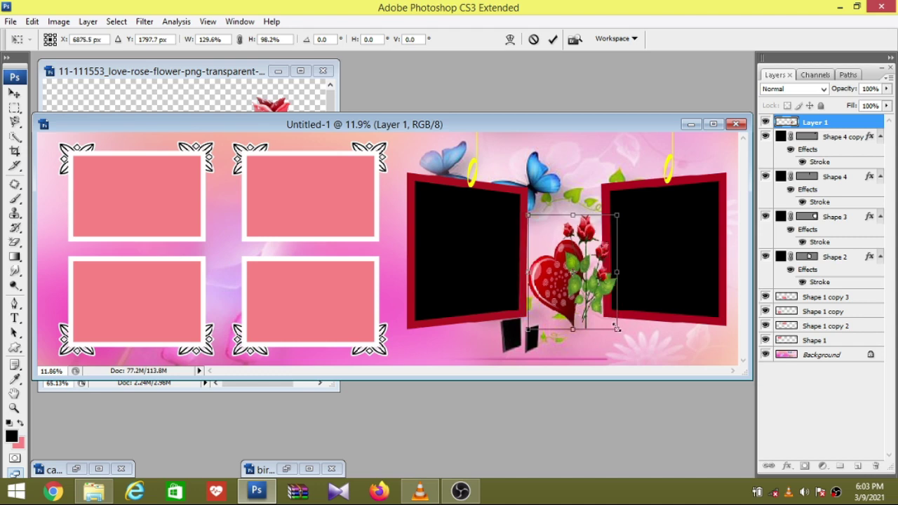
drag(616, 329, 588, 279)
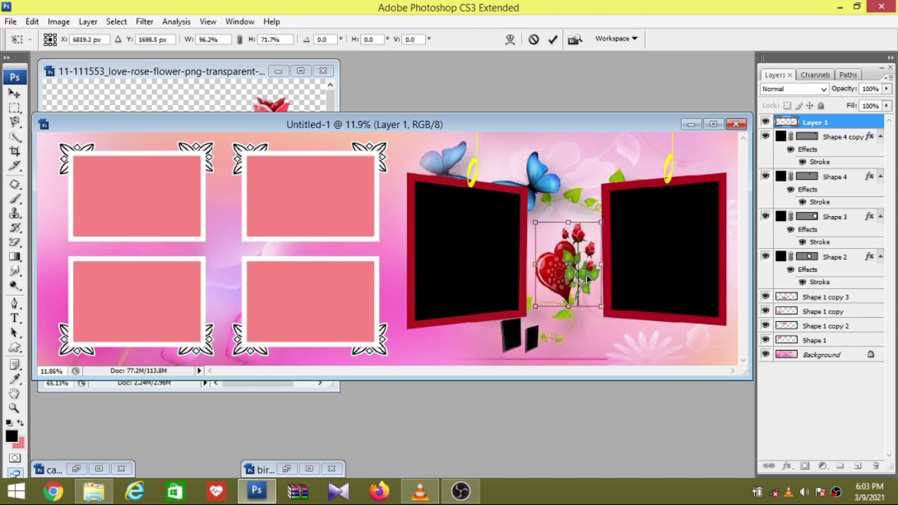
click(14, 93)
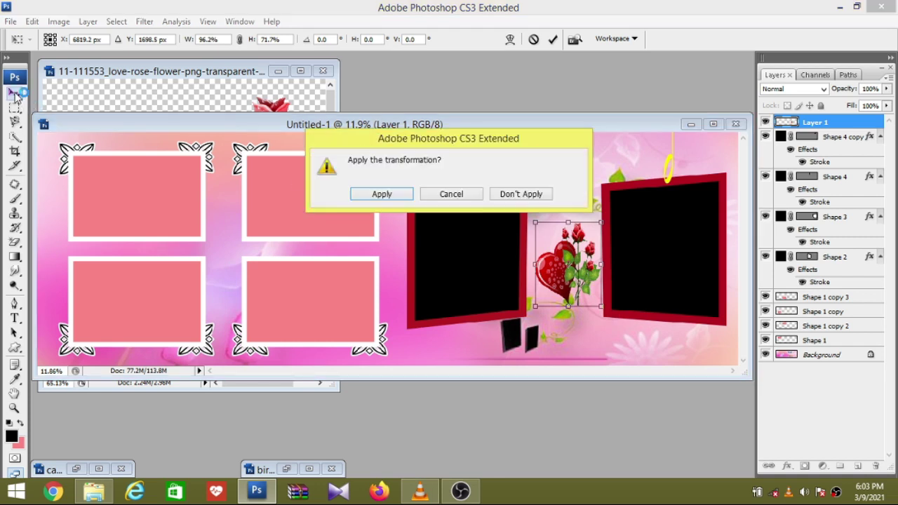
click(381, 195)
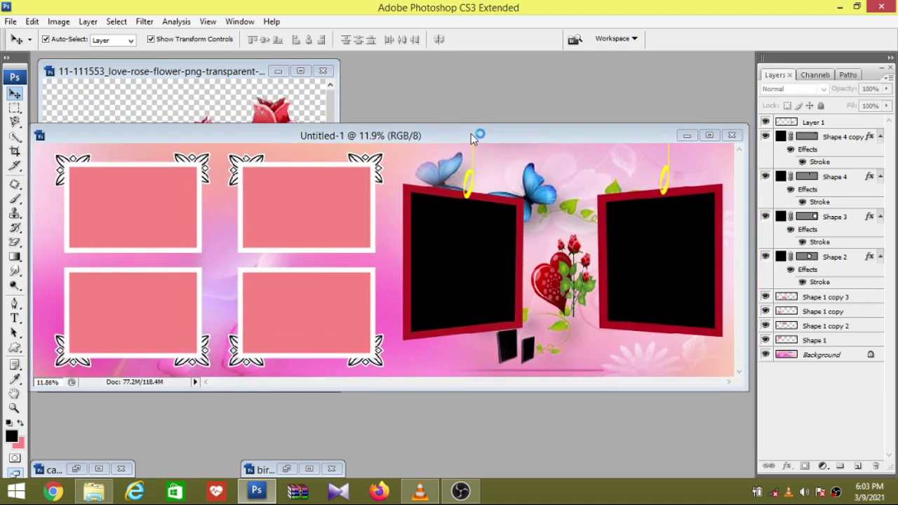
drag(471, 133, 482, 100)
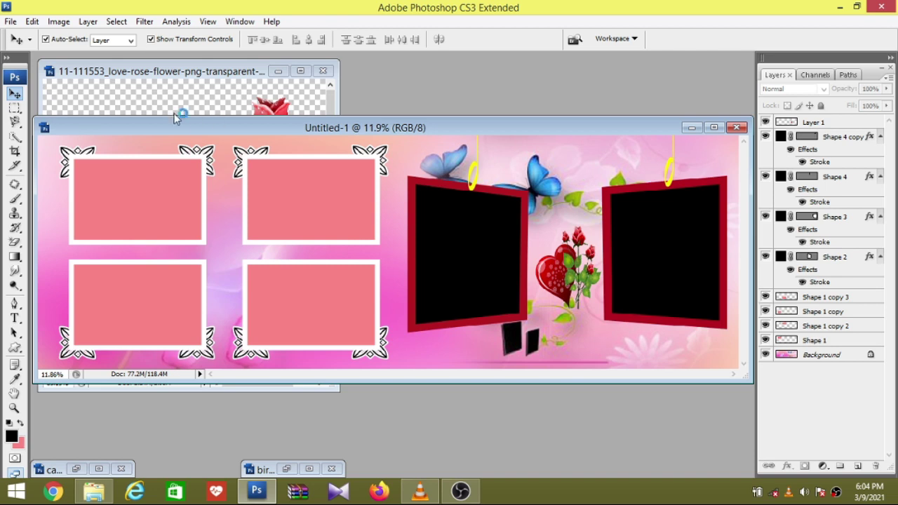
Step: Stretch the right tilted frame (Shape 3) downward to 102.1% height and apply the transform
click(653, 254)
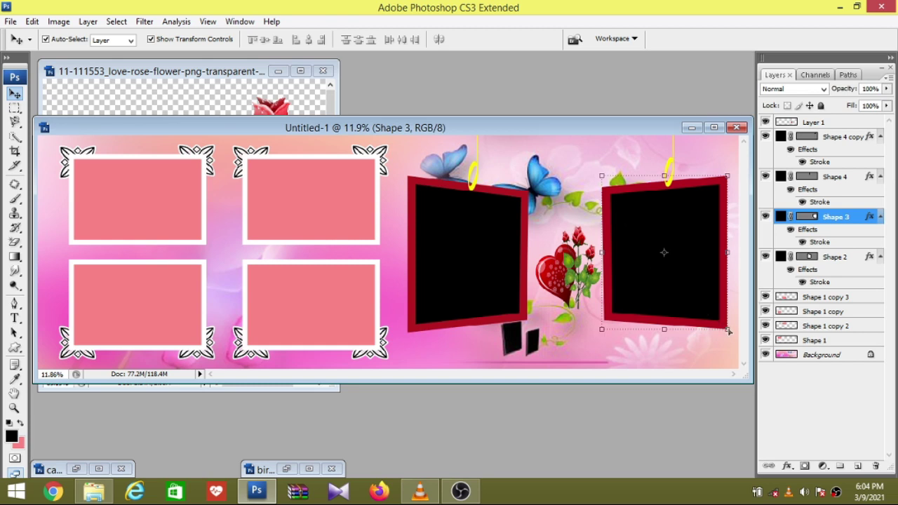
drag(726, 330, 729, 335)
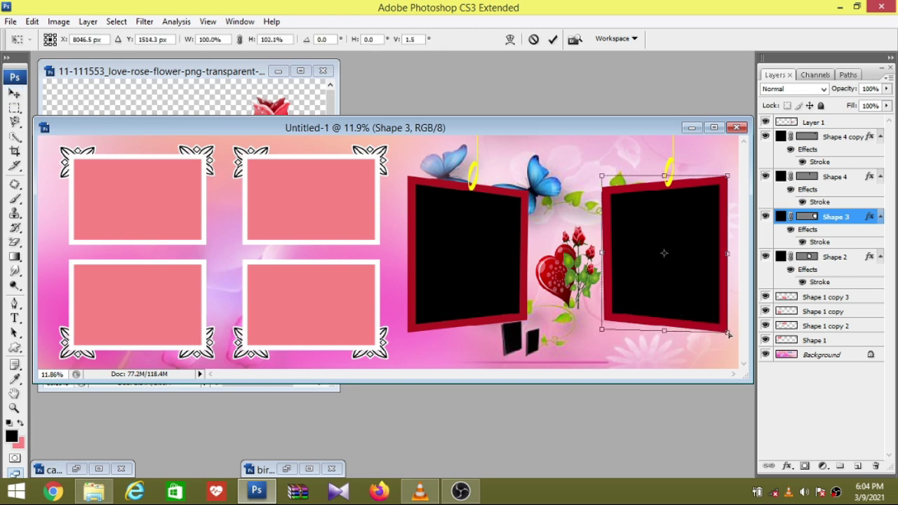
click(14, 93)
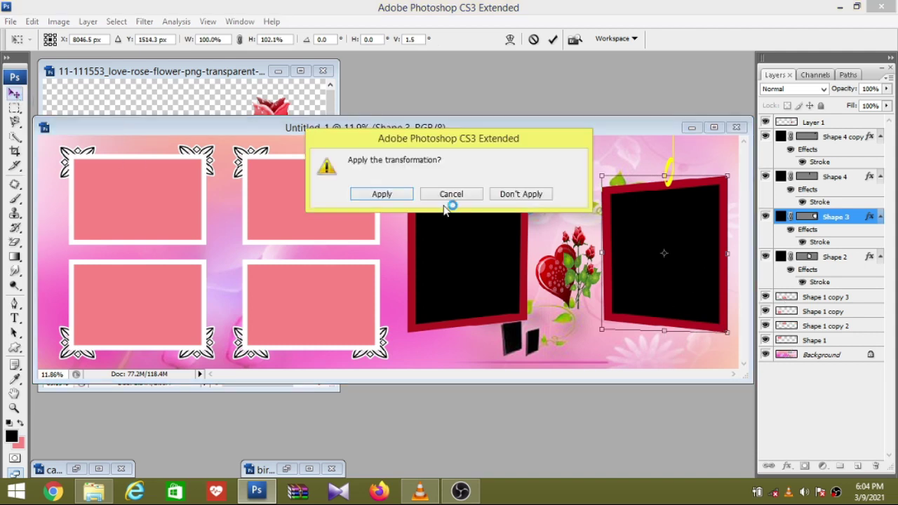
click(406, 194)
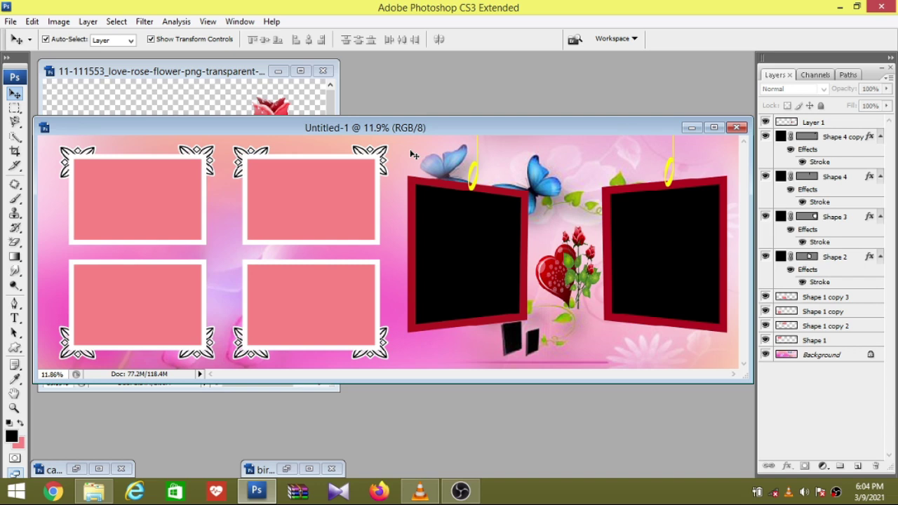
Step: Select the left tilted frame (Shape 2), swap colours, and pick a green background colour
click(493, 258)
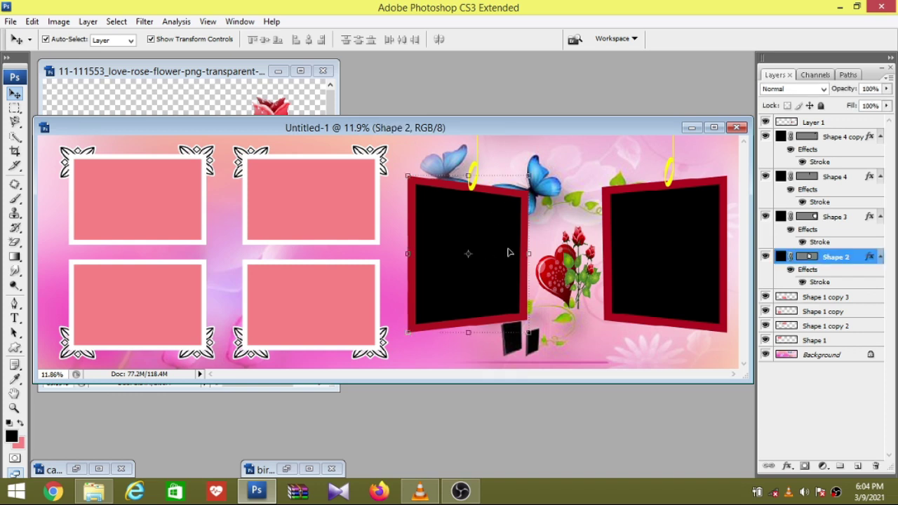
click(14, 434)
click(22, 423)
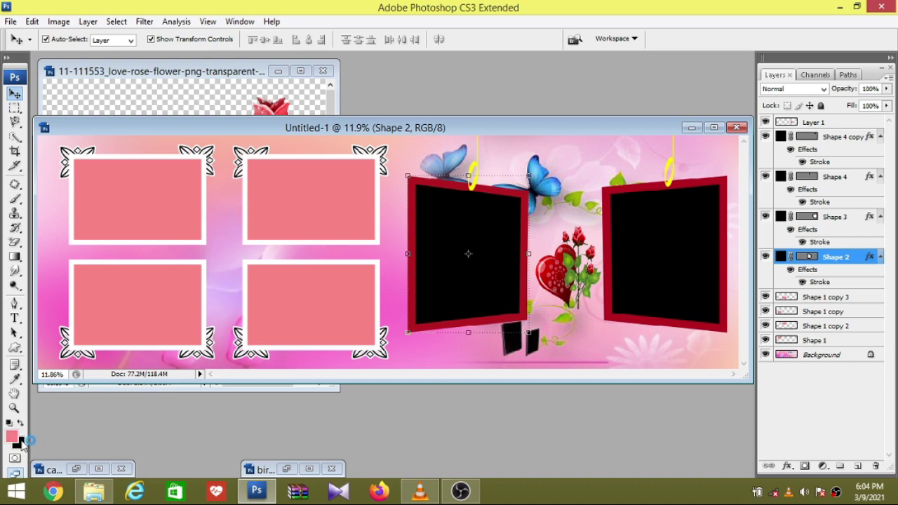
click(18, 443)
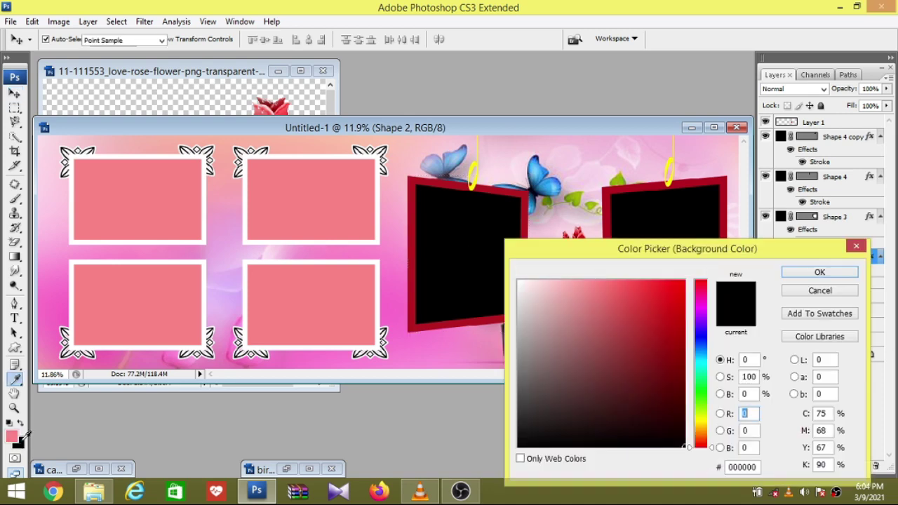
click(701, 393)
click(675, 291)
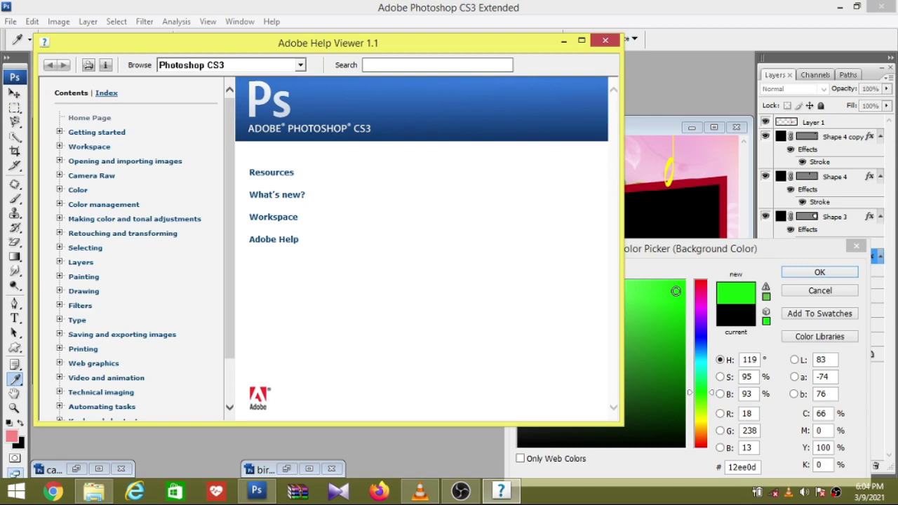
click(627, 37)
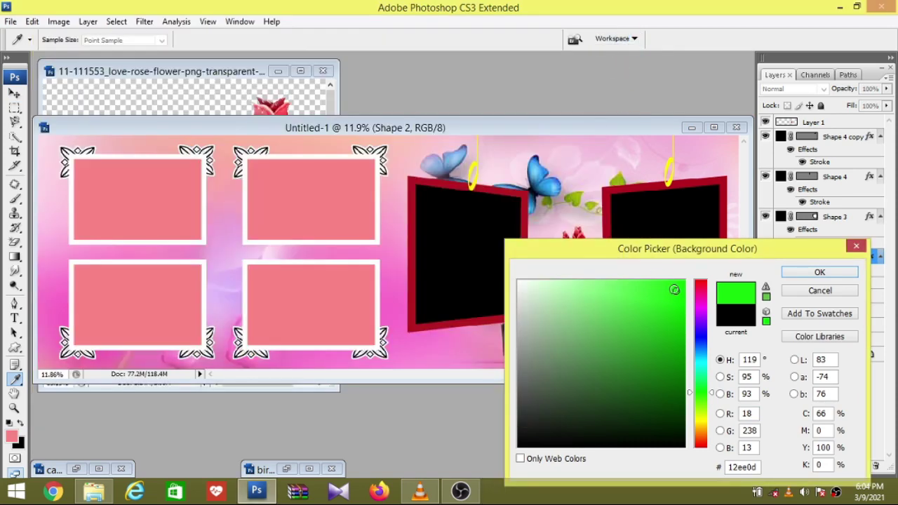
click(676, 325)
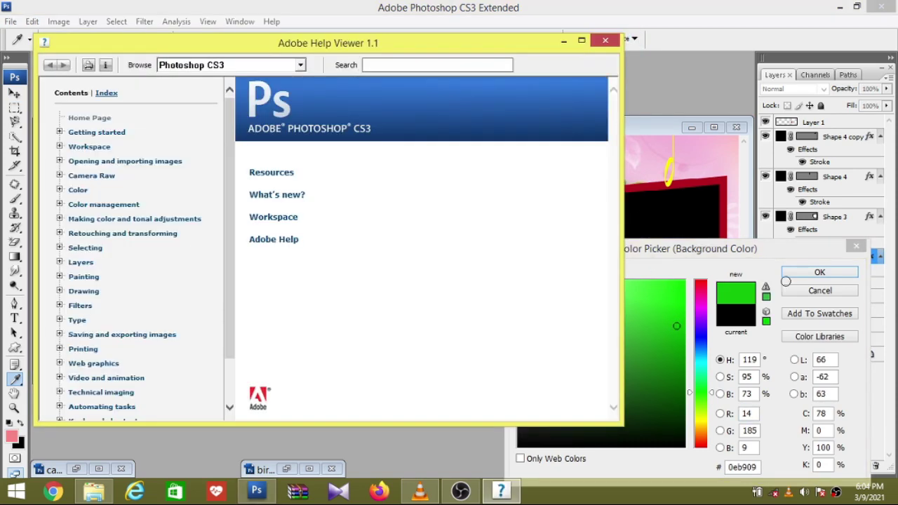
Step: Settle on green #0ca908 and fill the left frame's interior with it
click(606, 40)
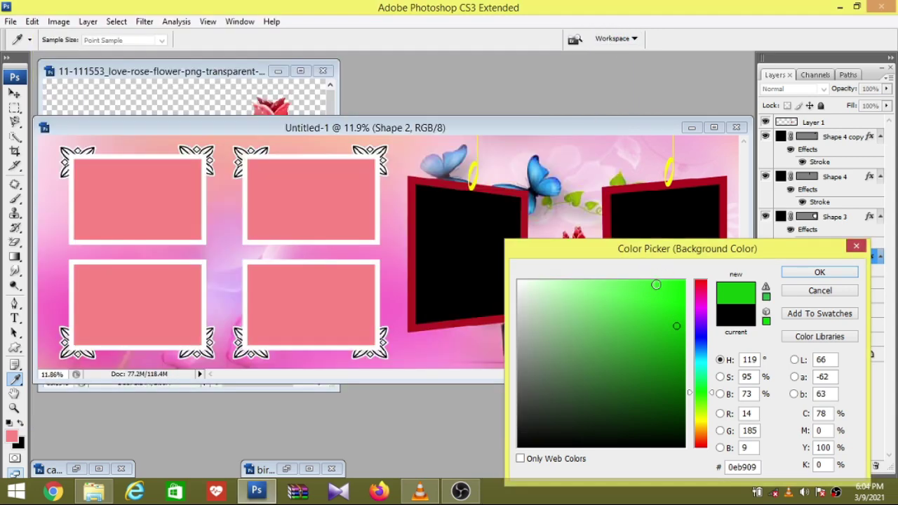
click(677, 337)
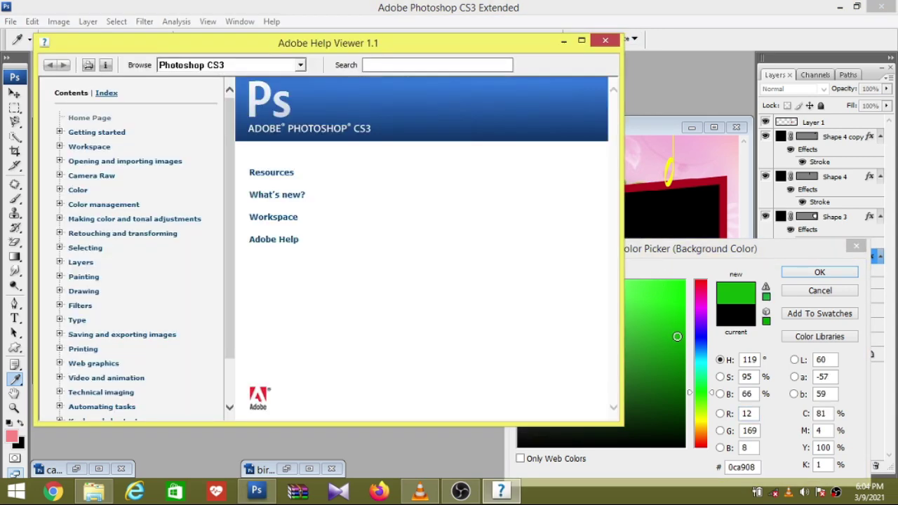
click(607, 41)
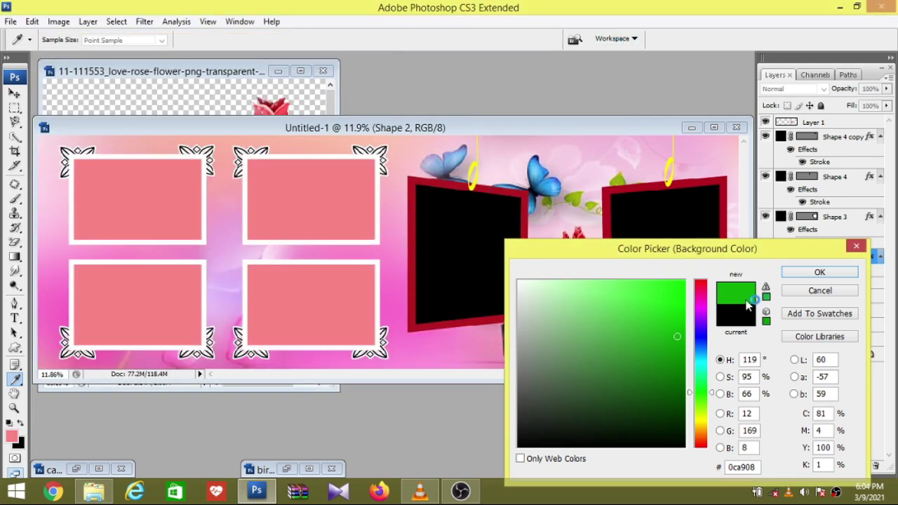
click(818, 273)
key(v)
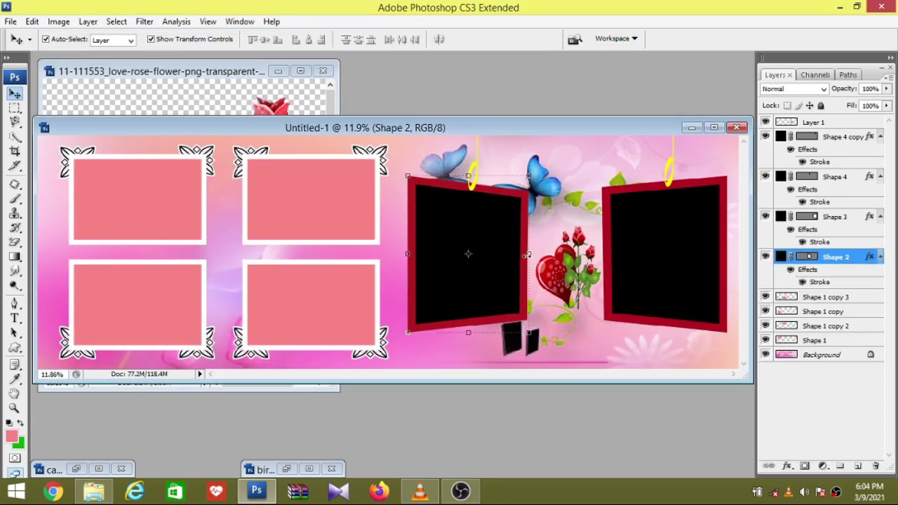
key(ctrl+BackSpace)
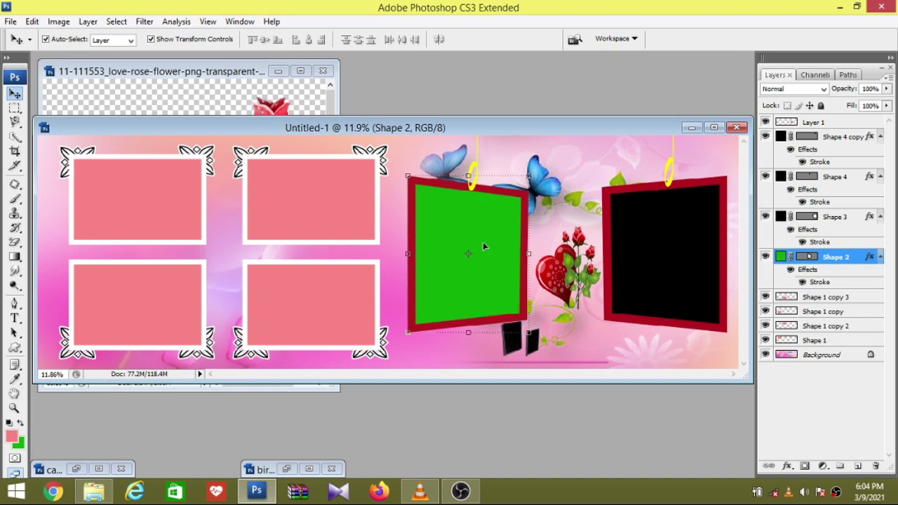
Step: Fill the right tilted frame (Shape 3) interior with the same #0ca908 green
click(689, 242)
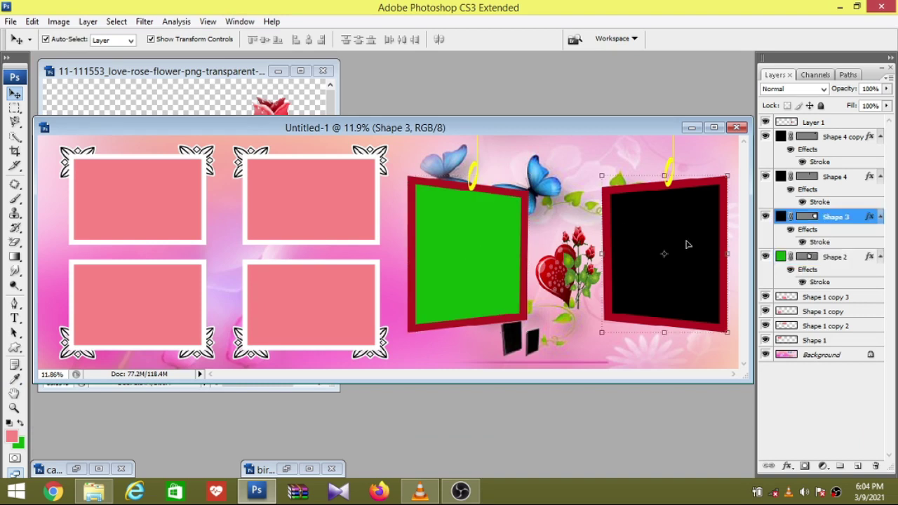
key(ctrl+BackSpace)
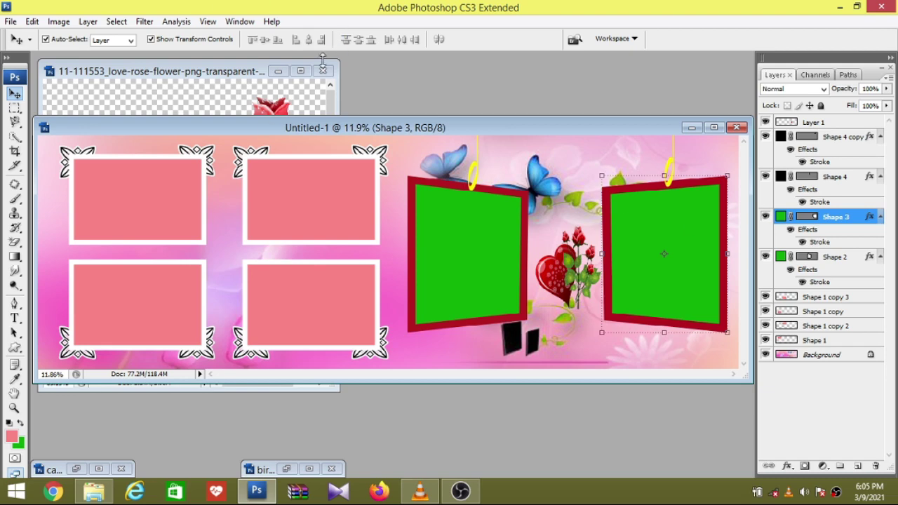
drag(315, 127, 316, 129)
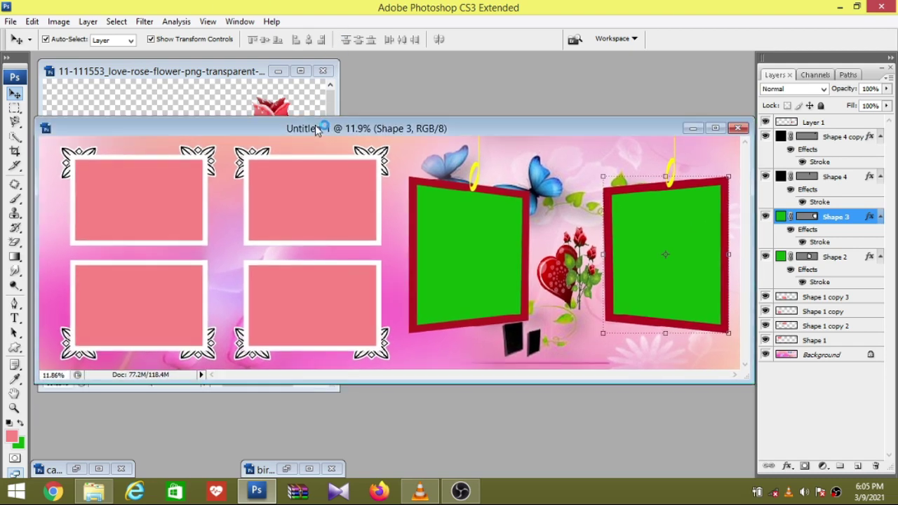
click(164, 196)
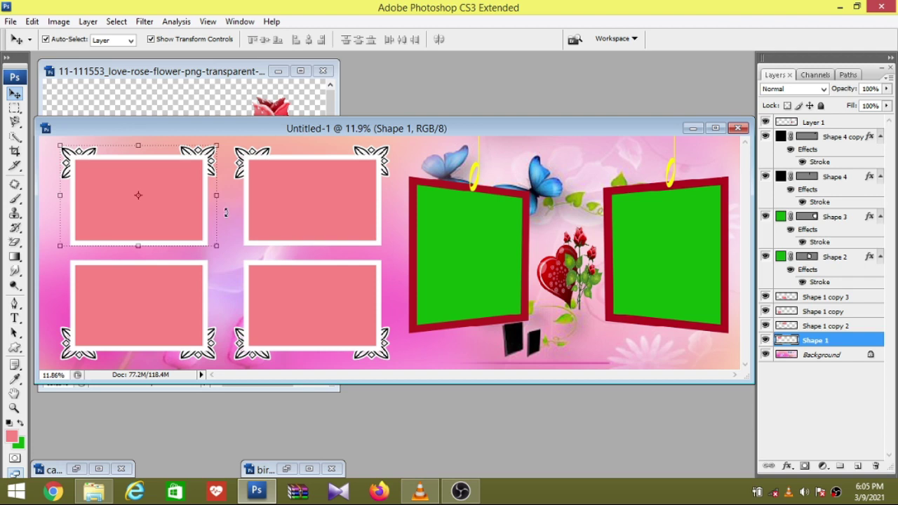
Step: Add a thin red stroke effect to the top-left pink photo box
click(787, 466)
click(804, 456)
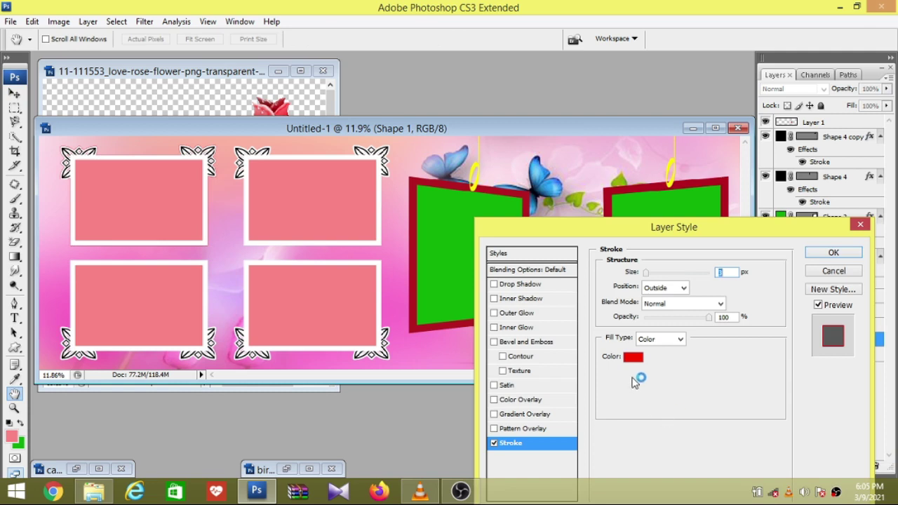
drag(645, 279, 656, 277)
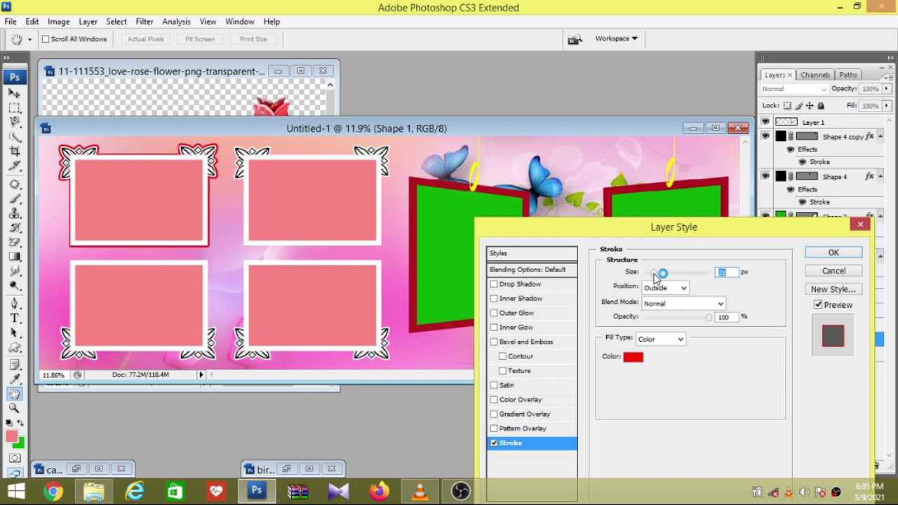
drag(657, 277, 652, 278)
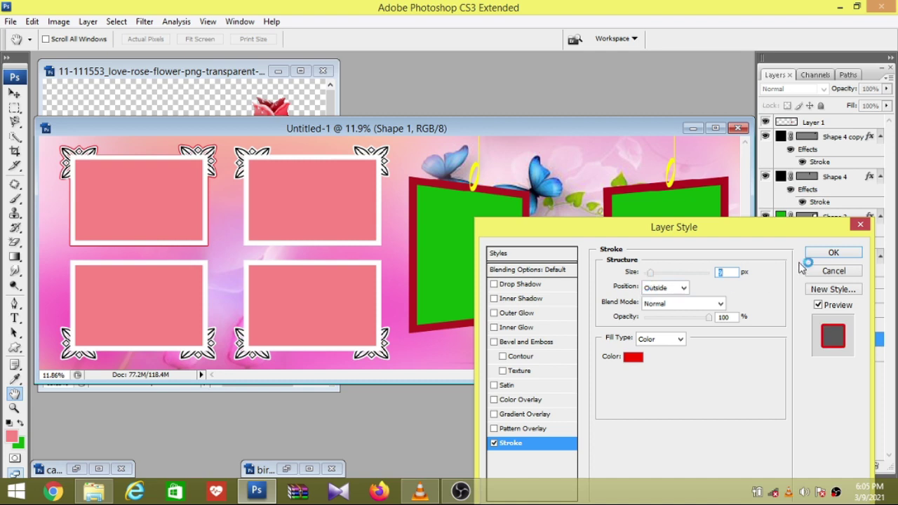
click(827, 254)
Step: Add a thin red stroke effect to the upper-right pink photo box
click(360, 199)
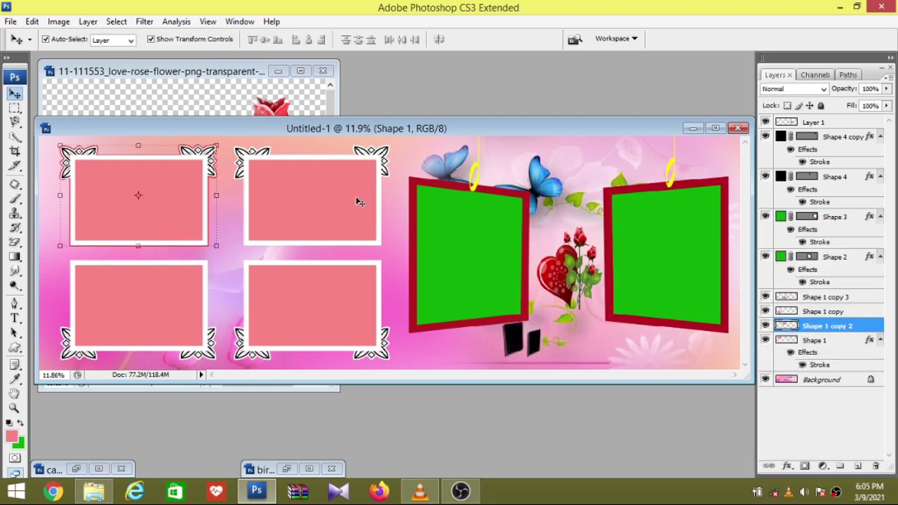
click(788, 467)
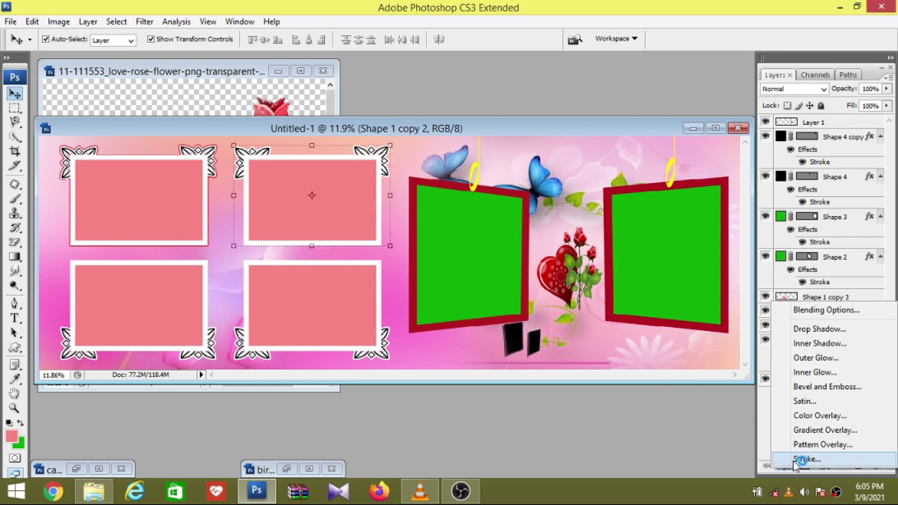
click(803, 459)
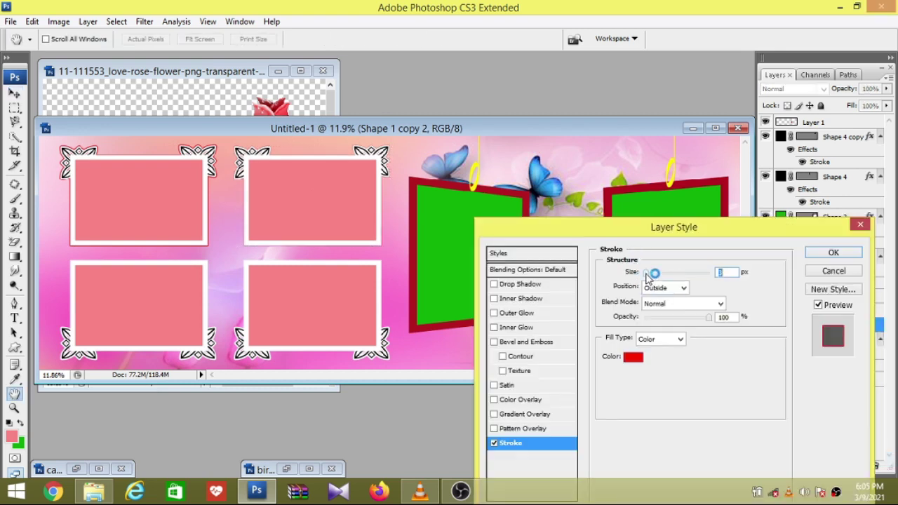
drag(647, 276, 651, 277)
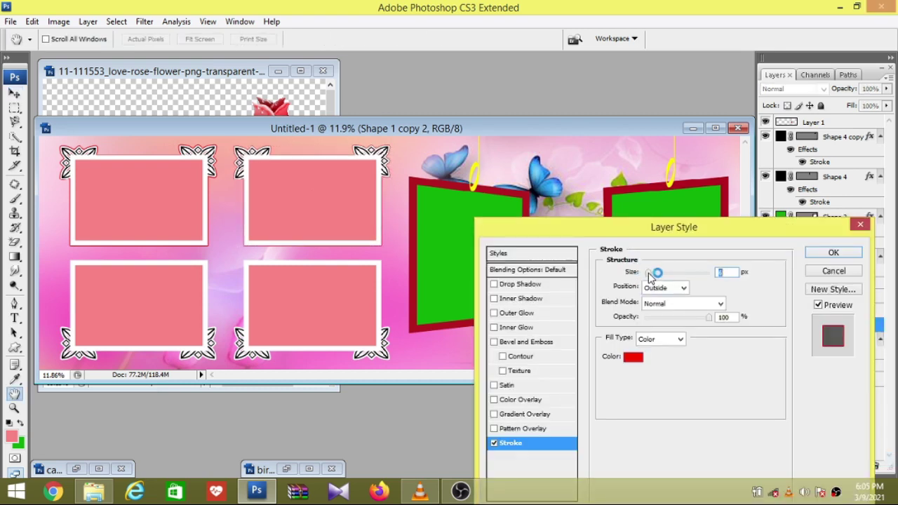
click(818, 254)
Step: Add a thin red stroke effect to the lower-left pink photo box
click(200, 301)
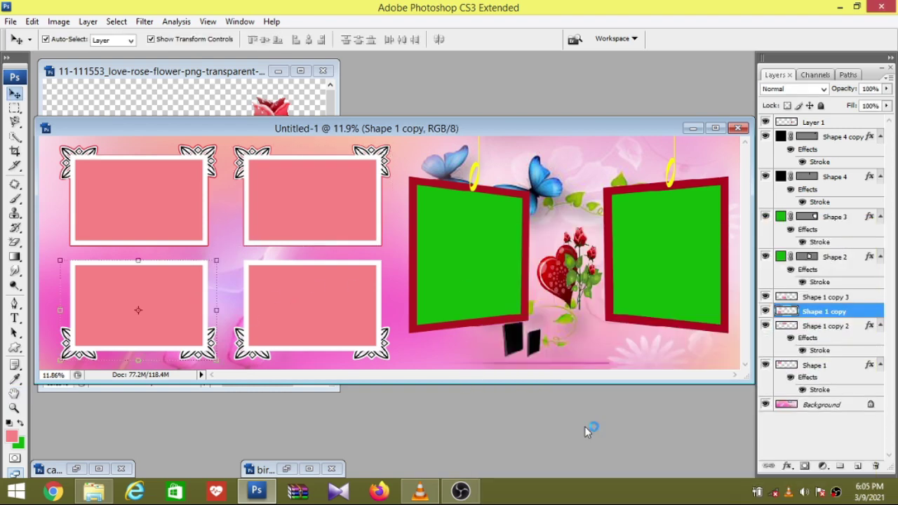
click(790, 466)
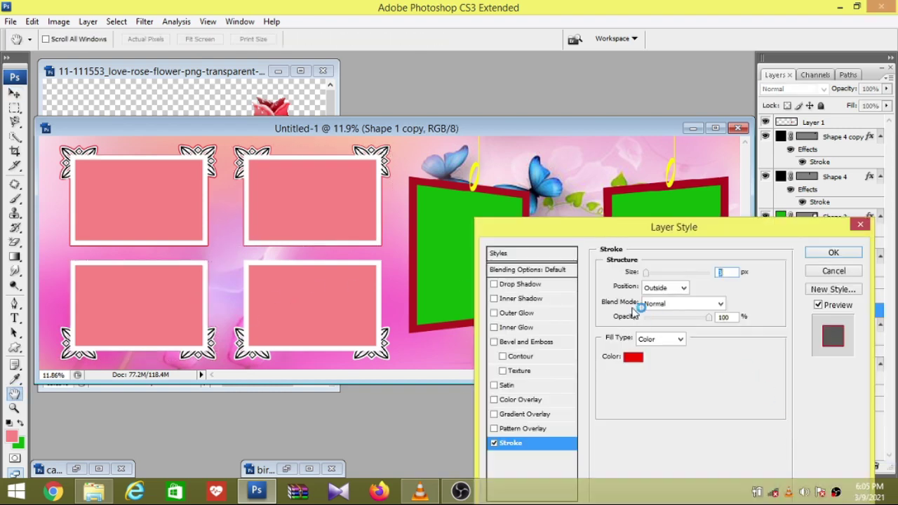
drag(643, 276, 652, 276)
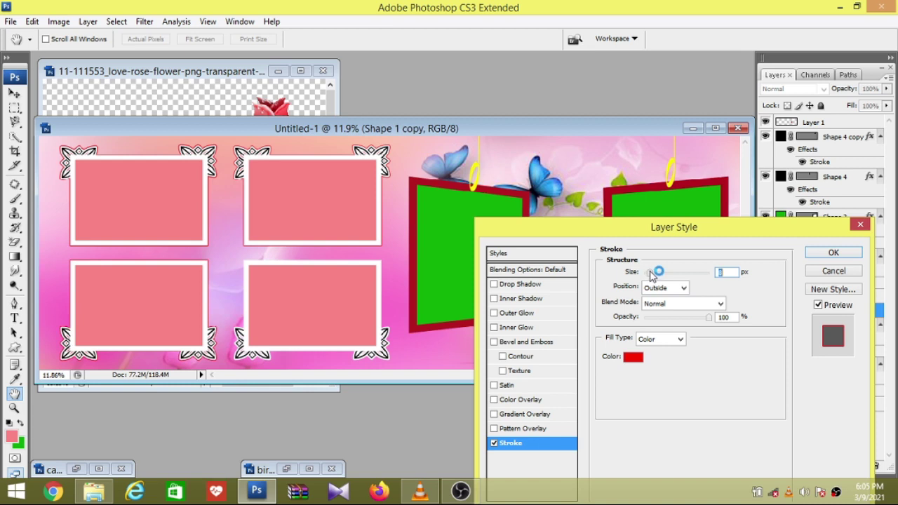
click(833, 253)
key(v)
Step: Add a thin red stroke effect to the lower-right box, Shape 1 copy 3
click(364, 322)
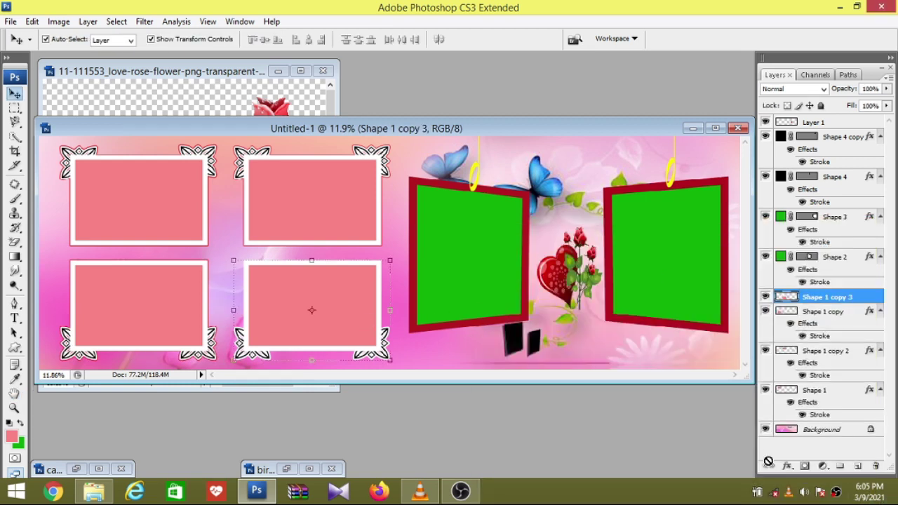
click(794, 470)
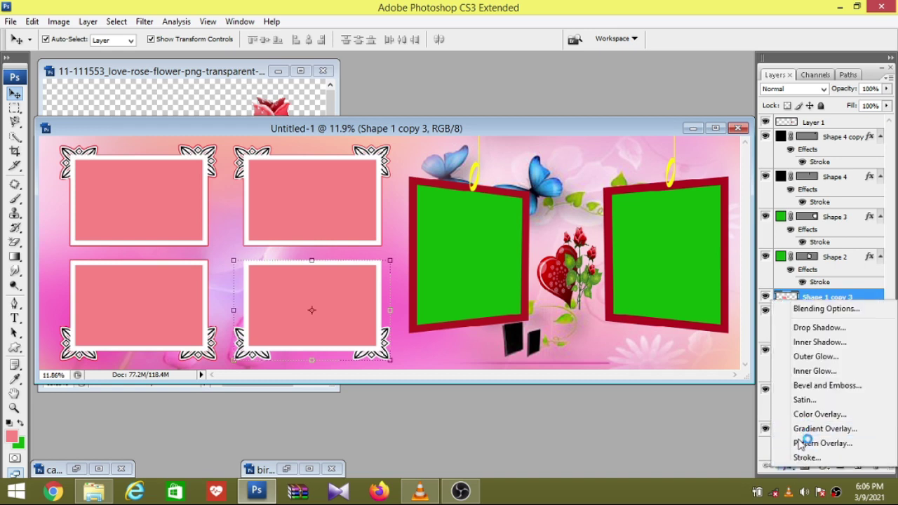
click(813, 456)
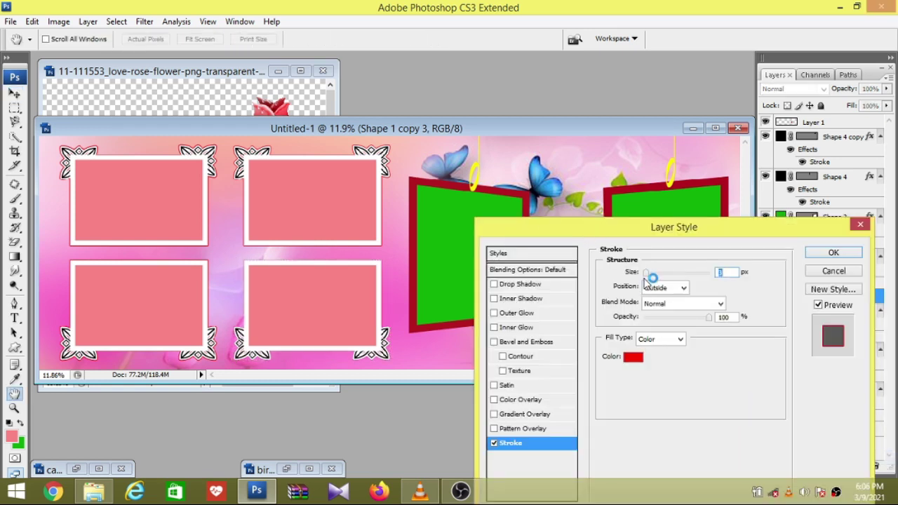
drag(647, 274, 653, 278)
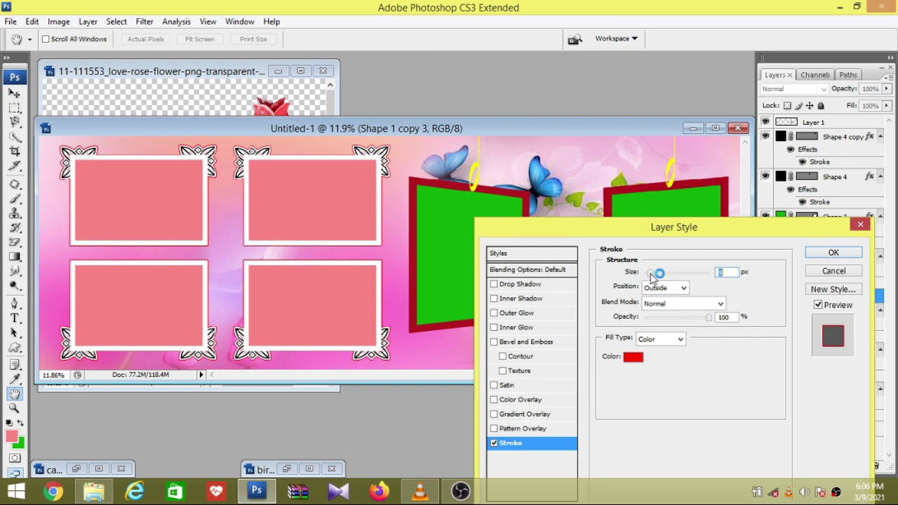
click(834, 252)
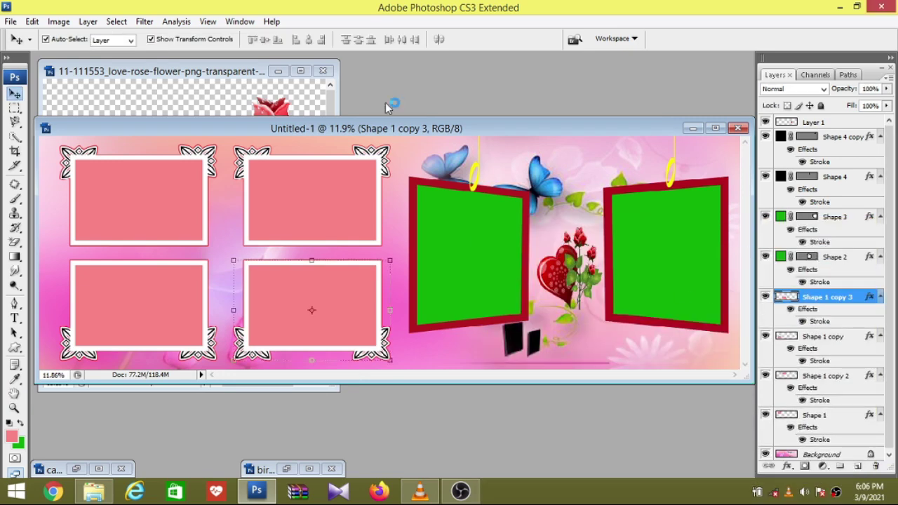
drag(380, 131, 381, 106)
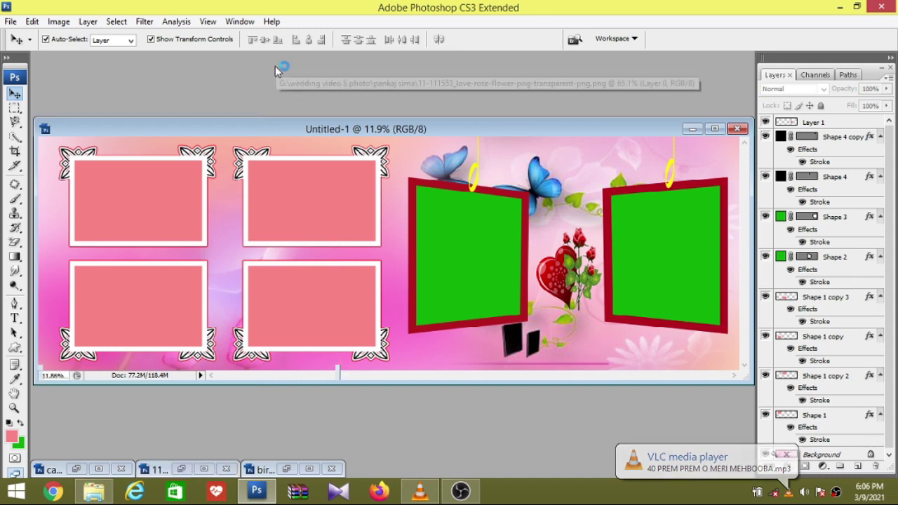
mouse_move(389, 131)
mouse_down()
mouse_move(410, 98)
mouse_move(389, 110)
mouse_up()
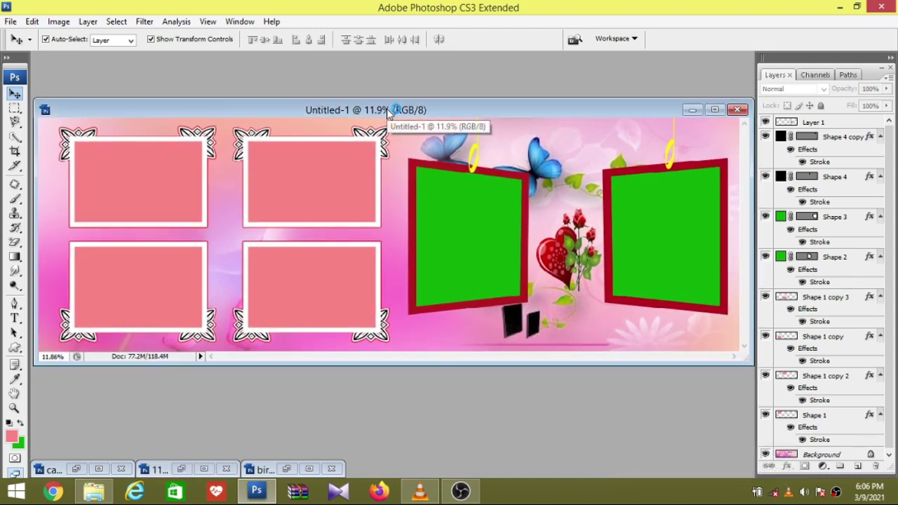
key(Tab)
drag(400, 87, 427, 127)
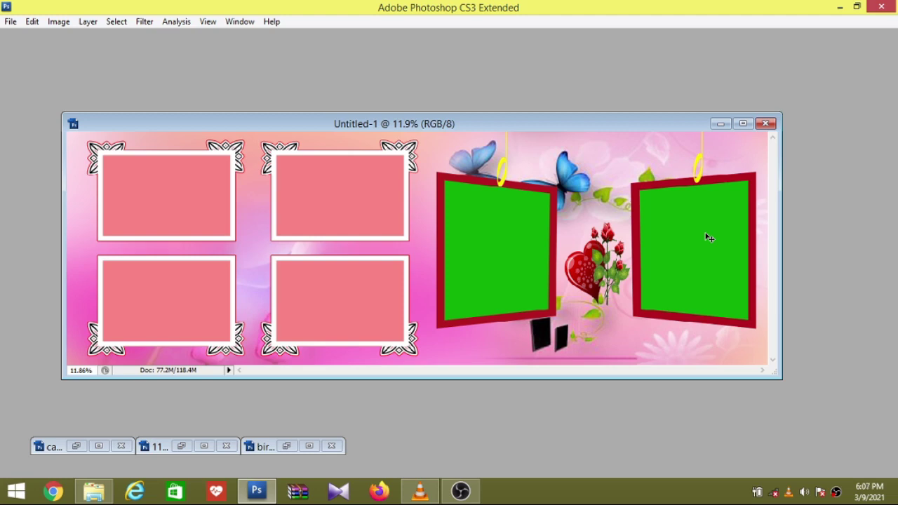
key(Tab)
drag(659, 118, 617, 123)
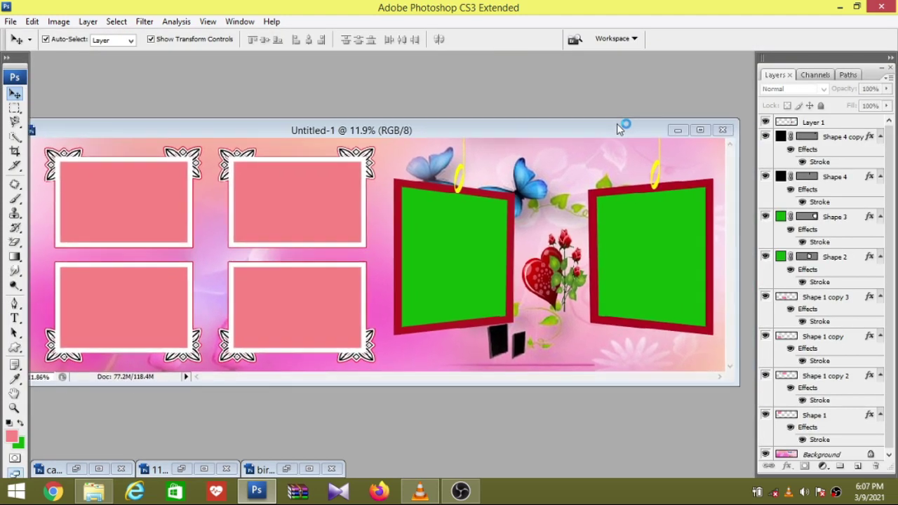